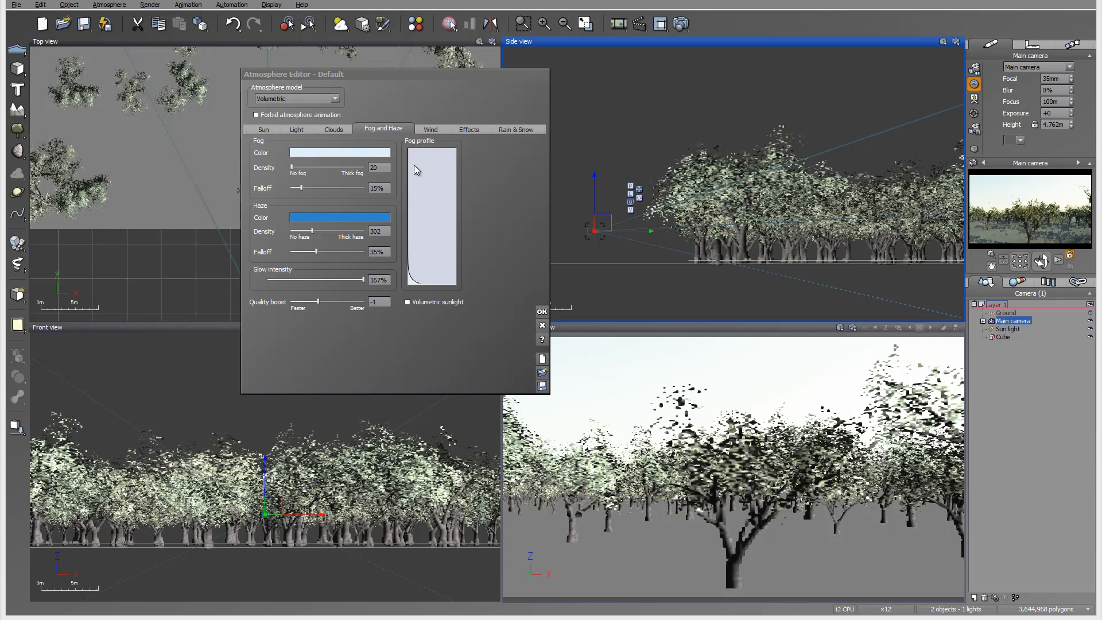
Change the fog color to a muted grey-teal with RGB values 156, 170, 169.
click(363, 152)
click(375, 185)
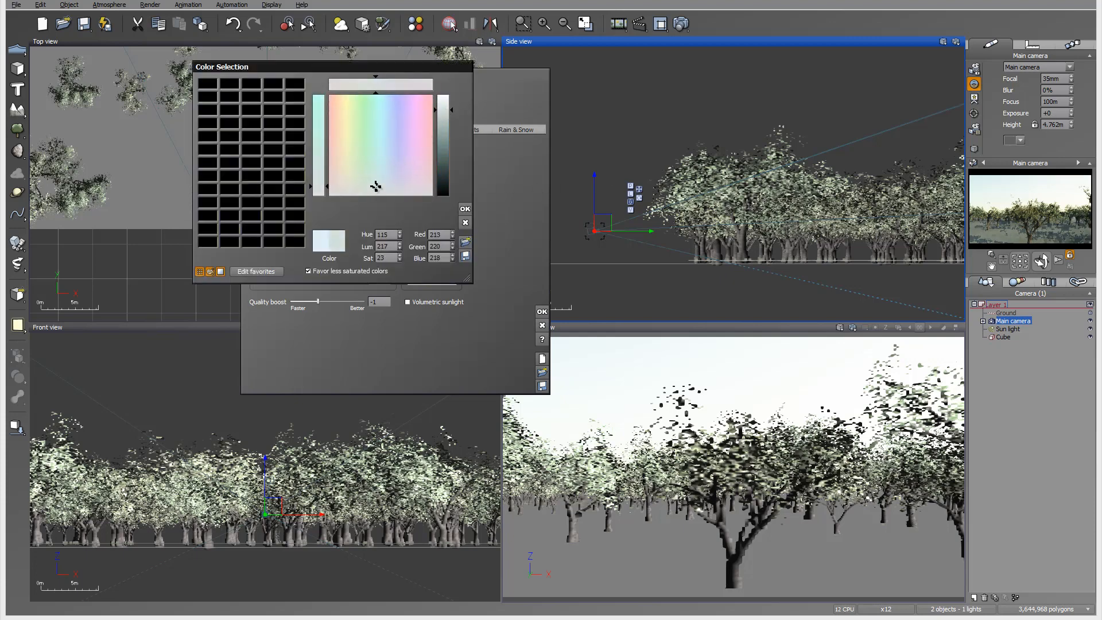
drag(447, 105, 447, 132)
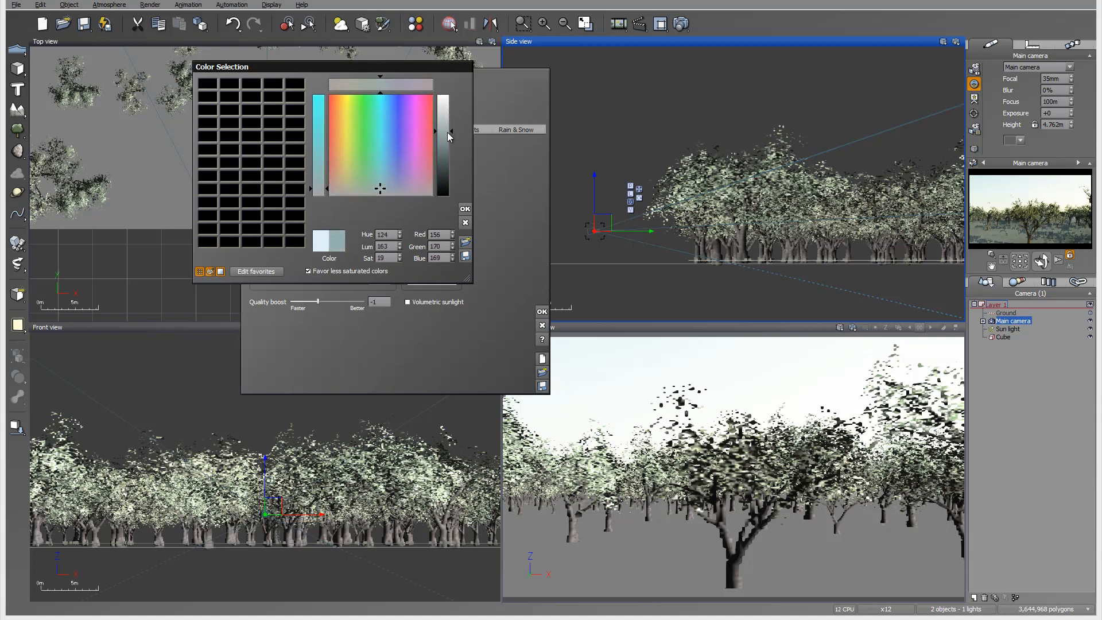
click(465, 208)
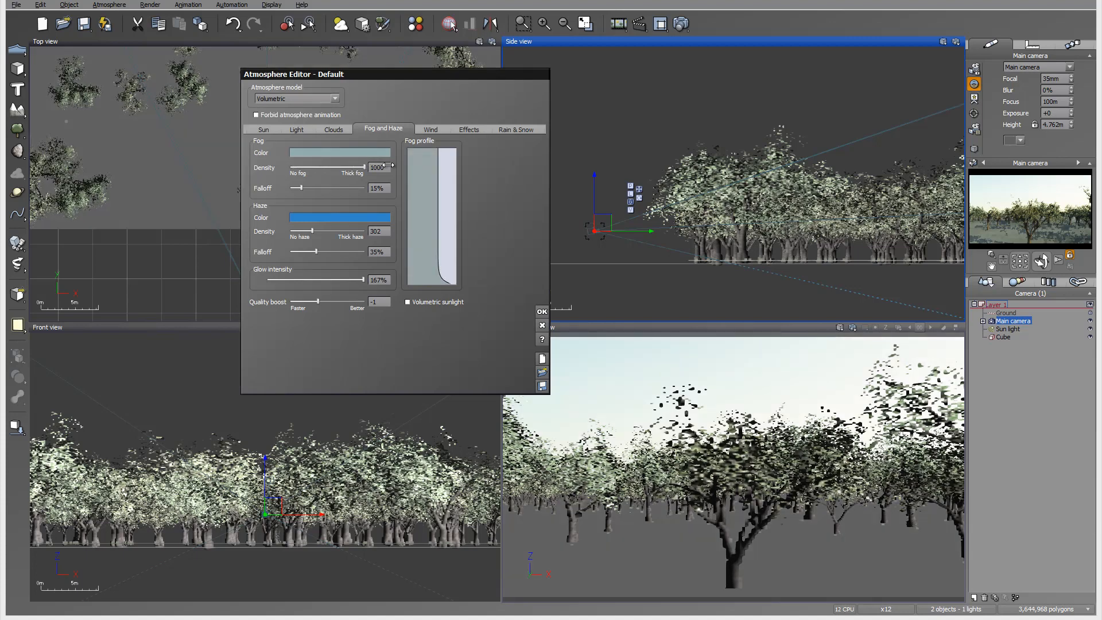
Set the fog to density 1000 with 100% falloff, and raise the haze density to 1000.
drag(294, 166, 378, 167)
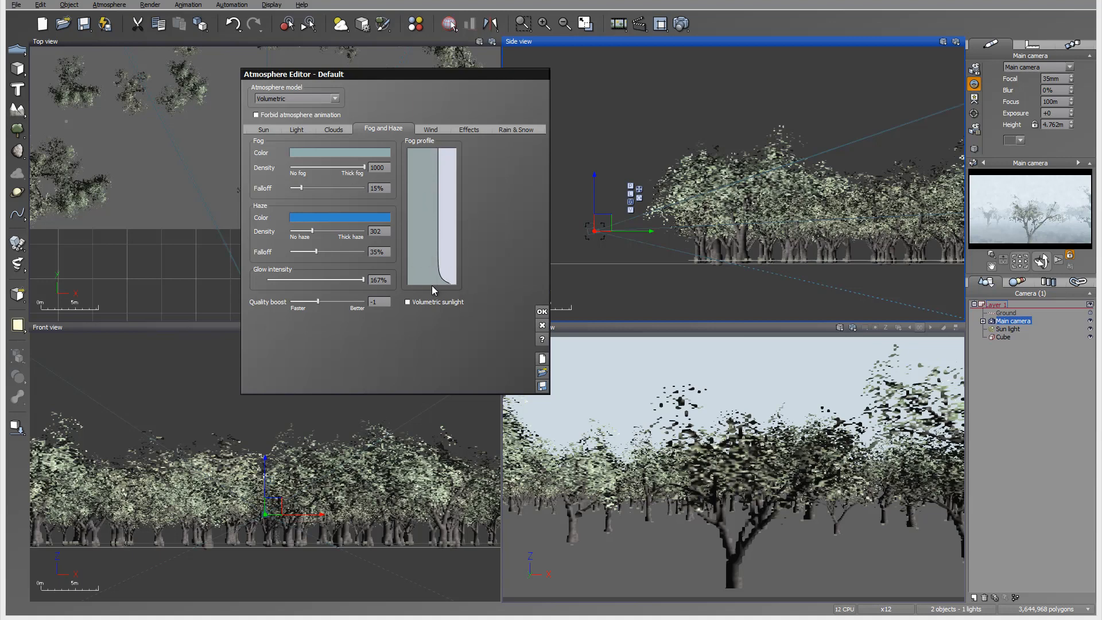
drag(301, 188, 438, 186)
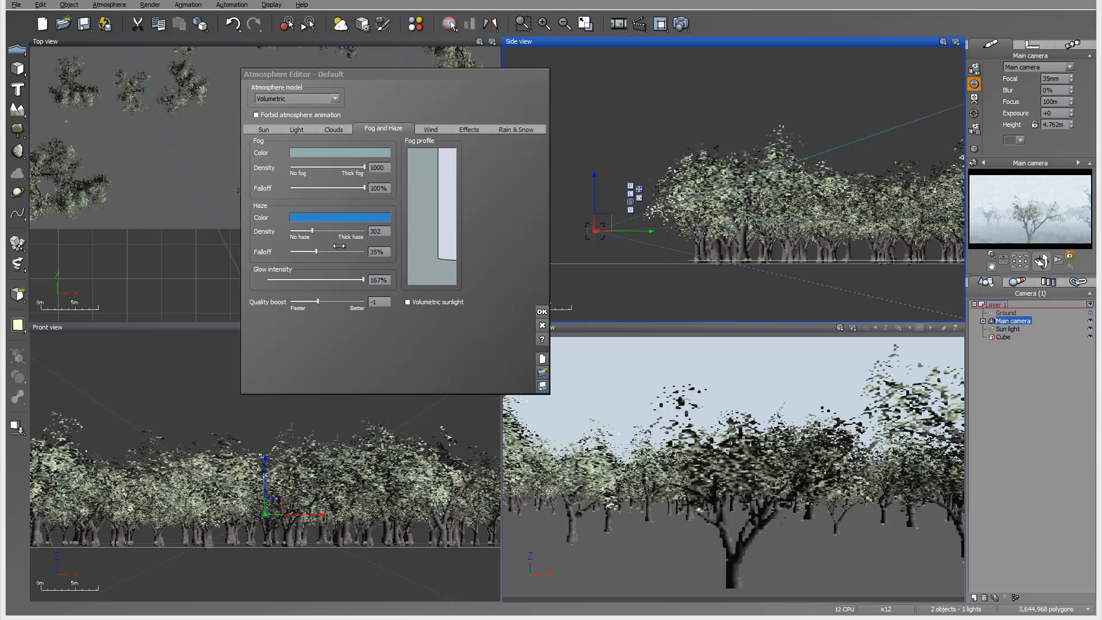
drag(325, 231, 397, 231)
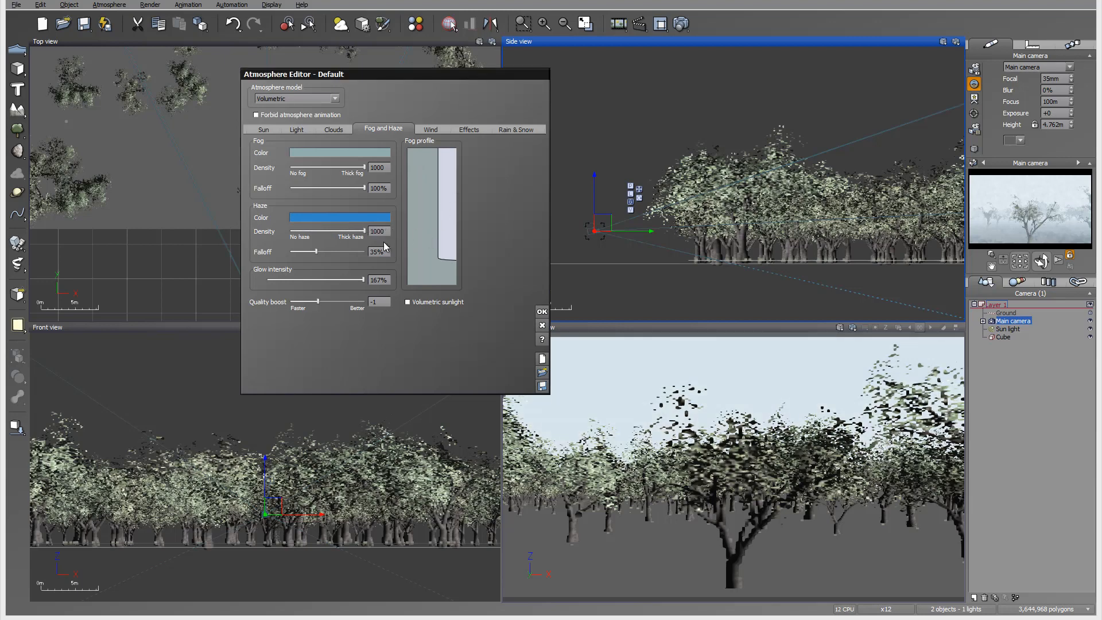
Set the fog to density 512 with 47% falloff and the haze falloff to 100%, and accept the atmosphere settings.
drag(364, 167, 237, 165)
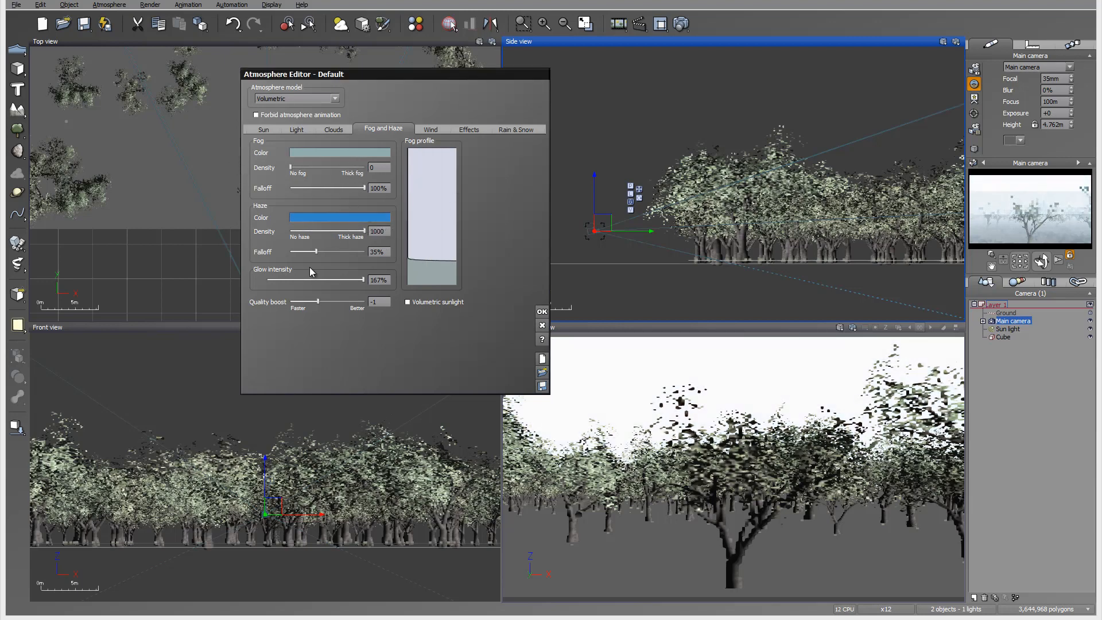
drag(316, 251, 365, 252)
drag(364, 188, 325, 188)
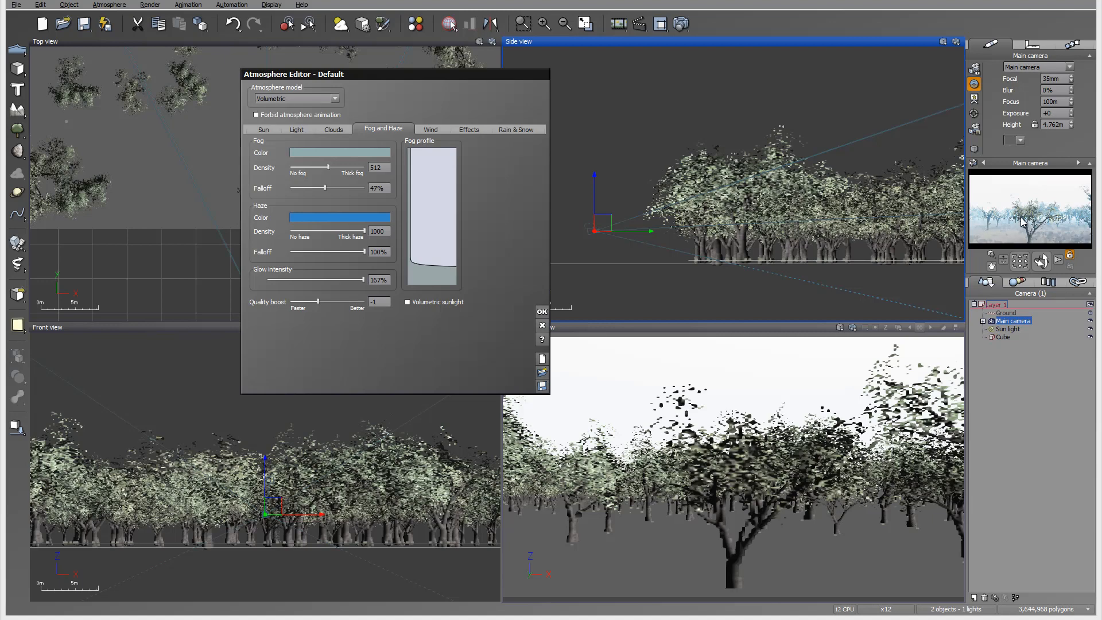
click(542, 312)
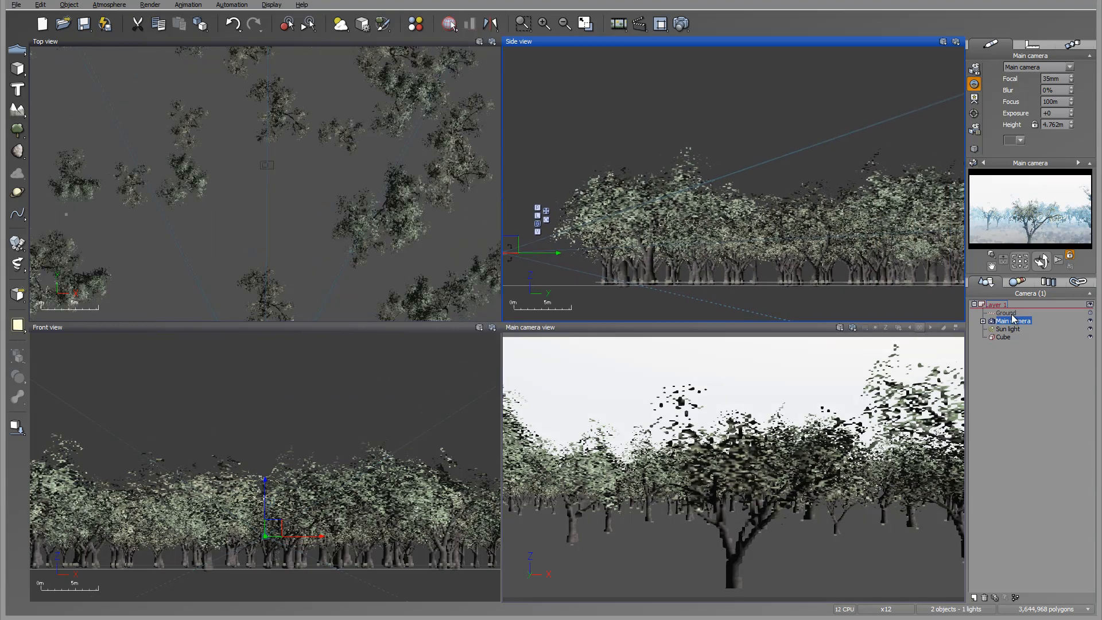
Select the cube and examine its dimensions and the extent of its tree coverage.
click(1006, 337)
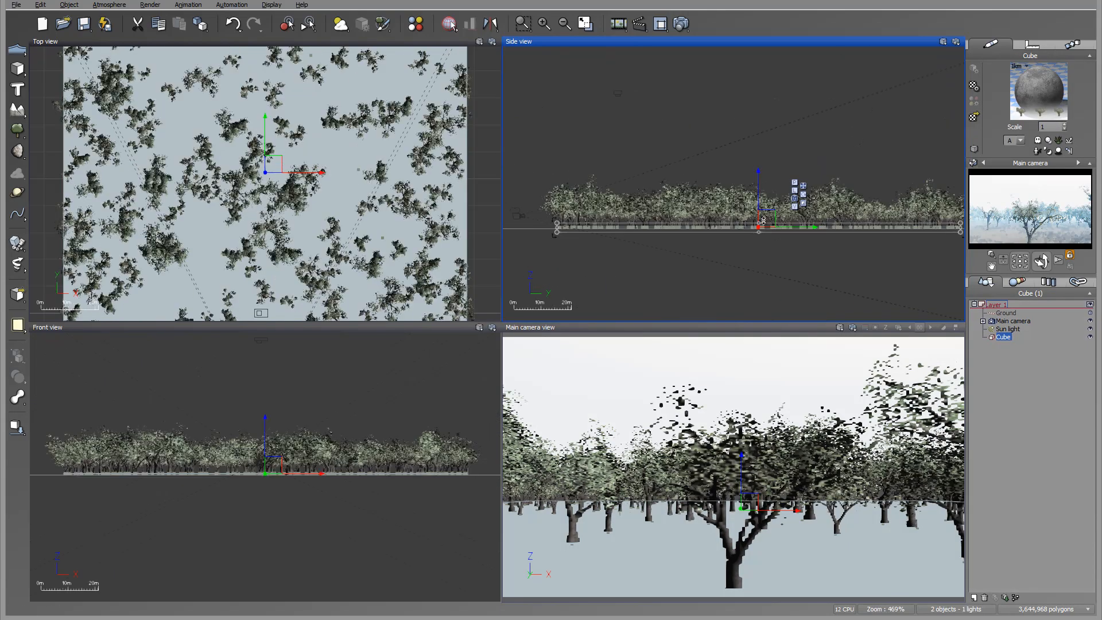
click(1032, 44)
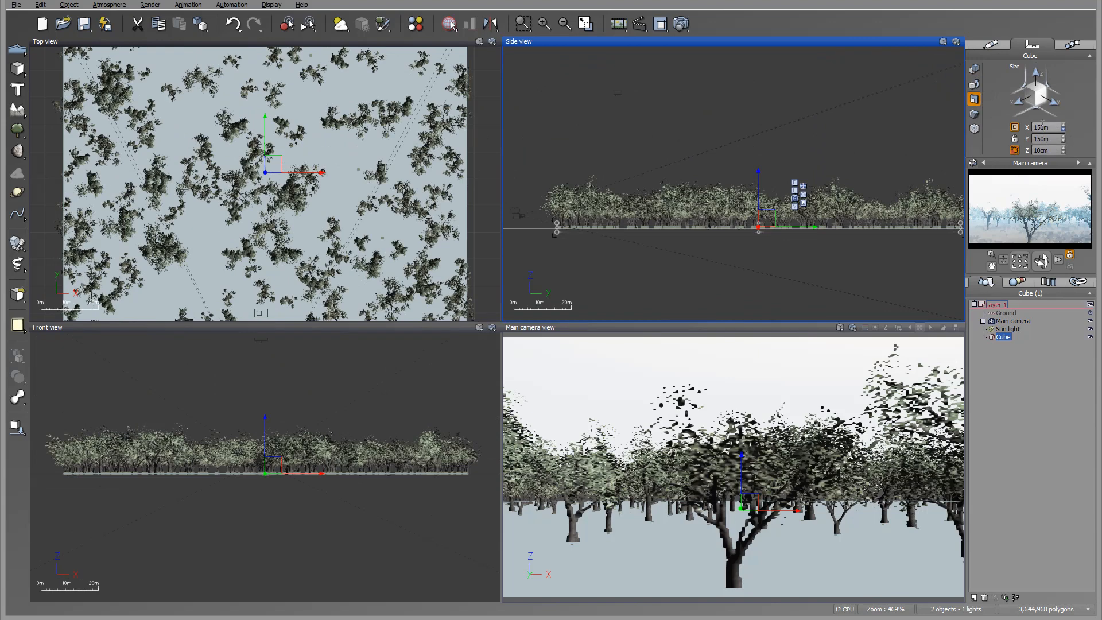
scroll(269, 170, down, 5)
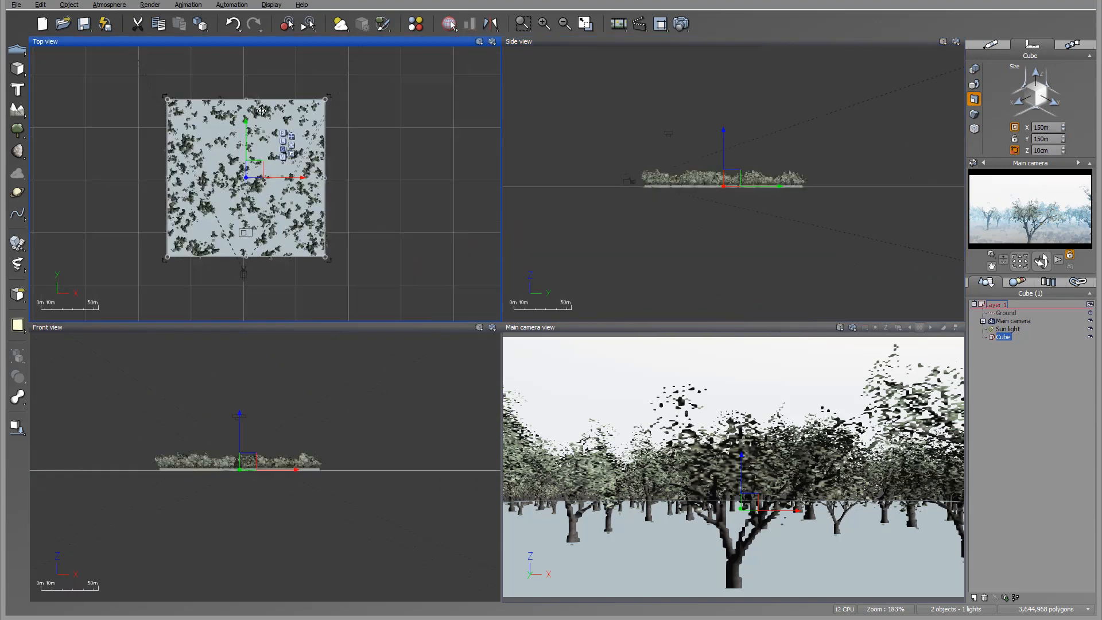
right_drag(235, 122, 295, 136)
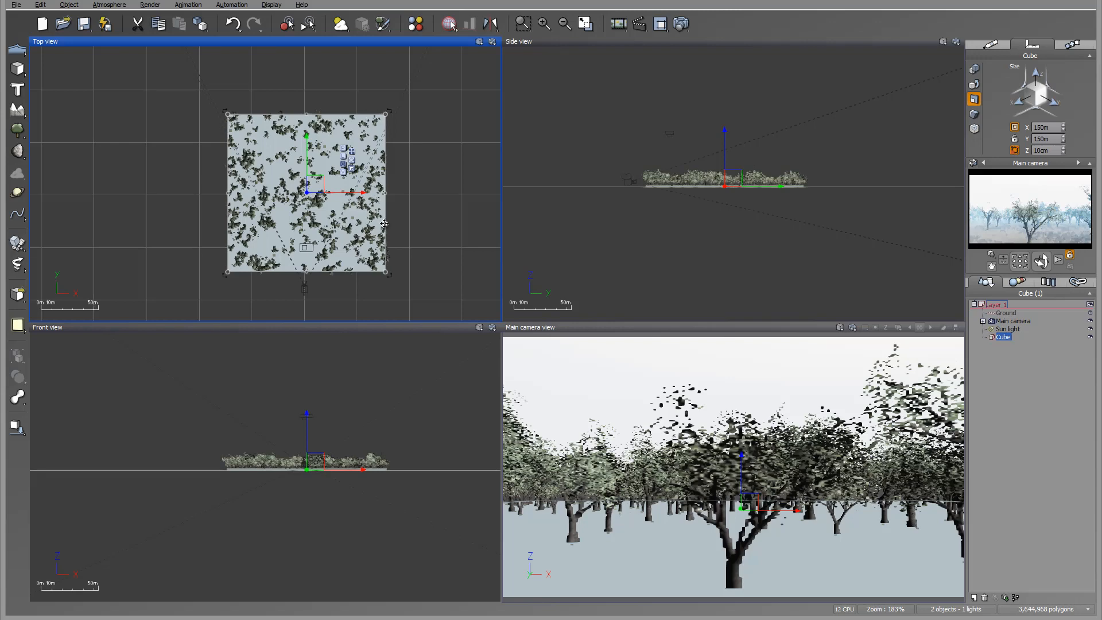
scroll(768, 172, up, 8)
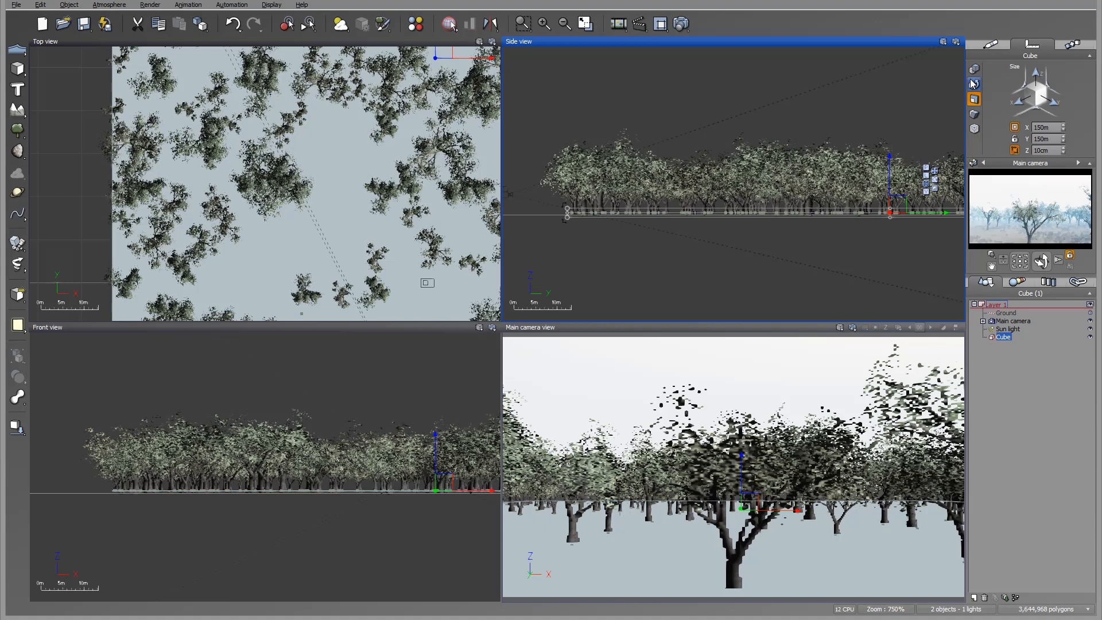
Reopen the atmosphere editor and set the fog density to 1000 with 100% falloff.
click(109, 5)
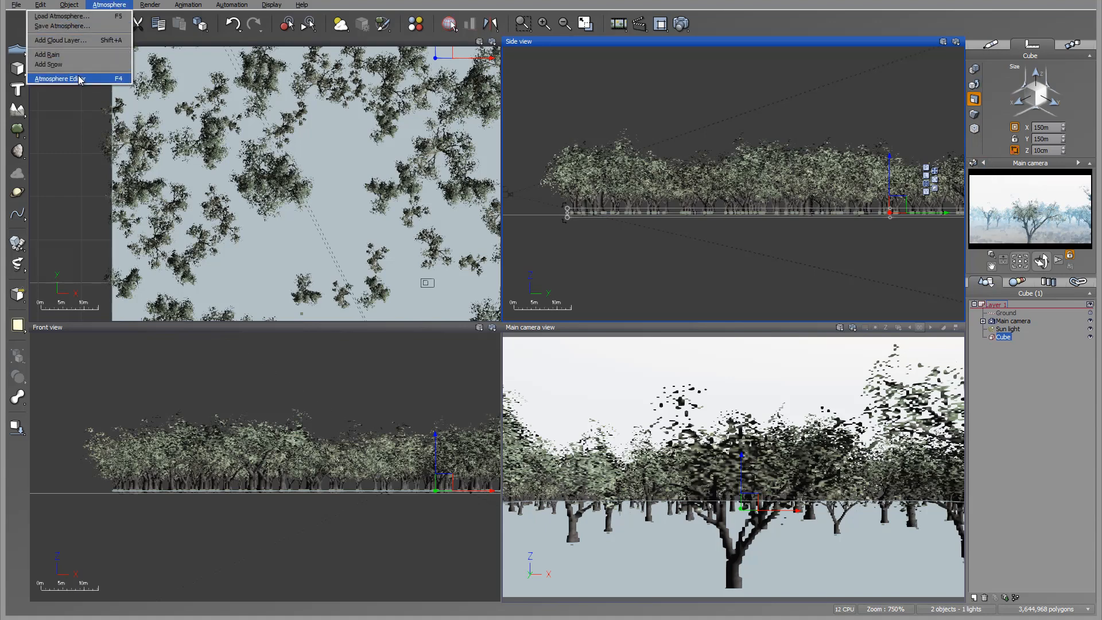
click(63, 79)
drag(433, 82, 536, 106)
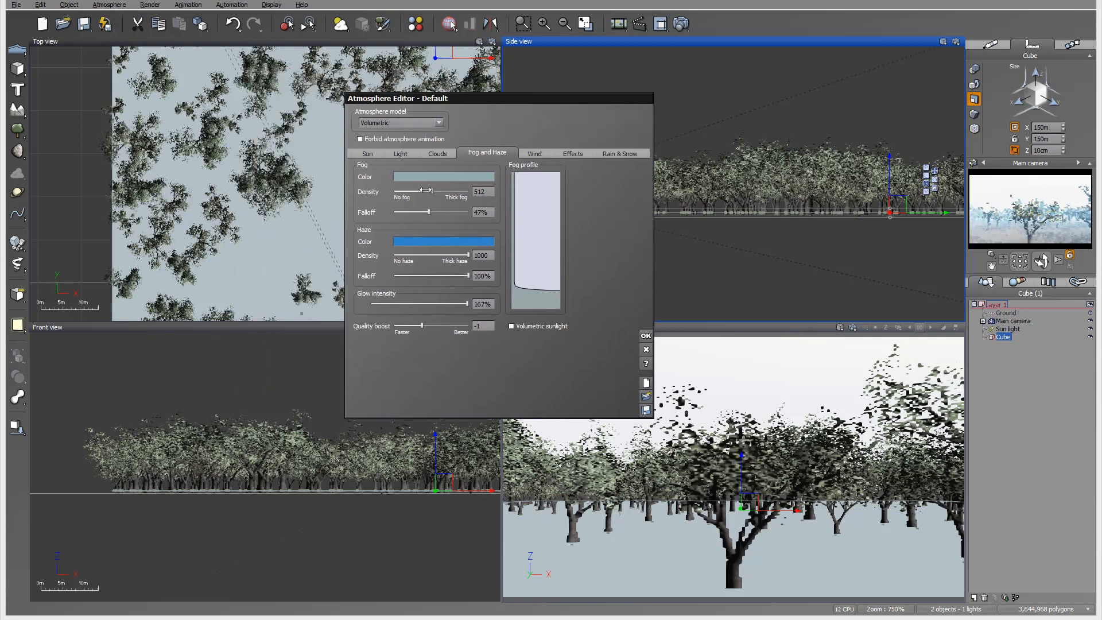
drag(432, 191, 478, 203)
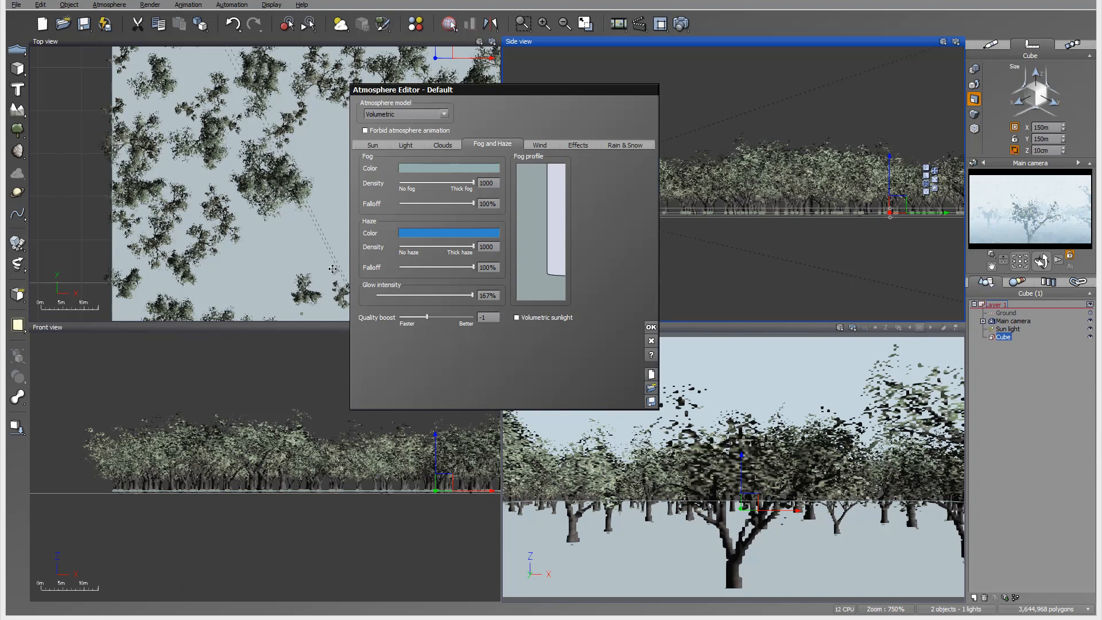
Set the haze to density 395 with 71% falloff and change its color to a dark slate teal.
drag(474, 246, 429, 247)
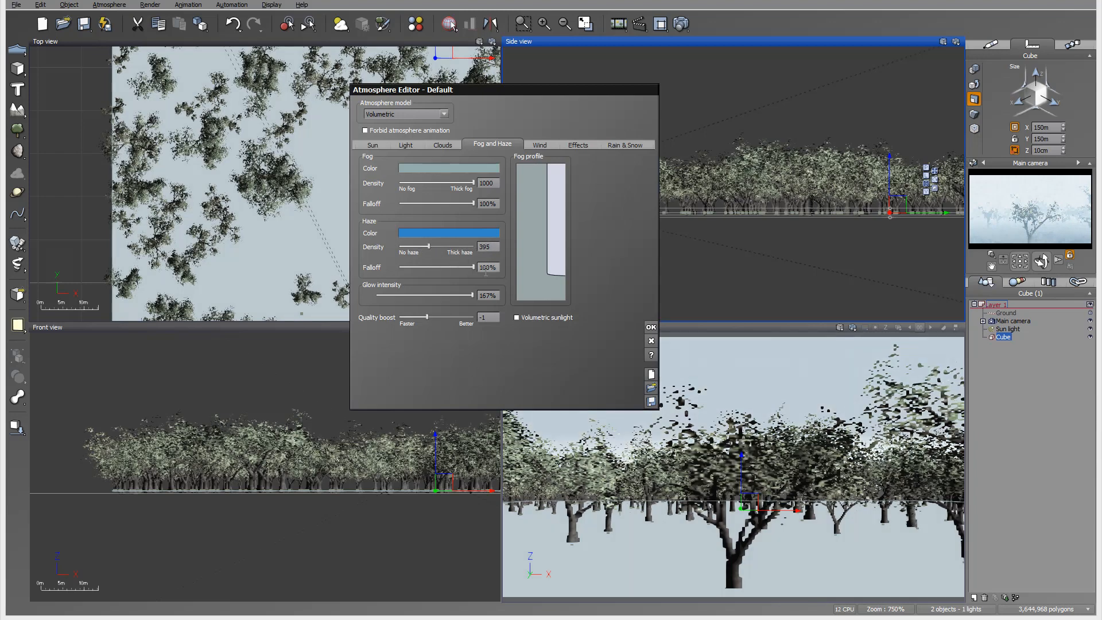
right_click(457, 232)
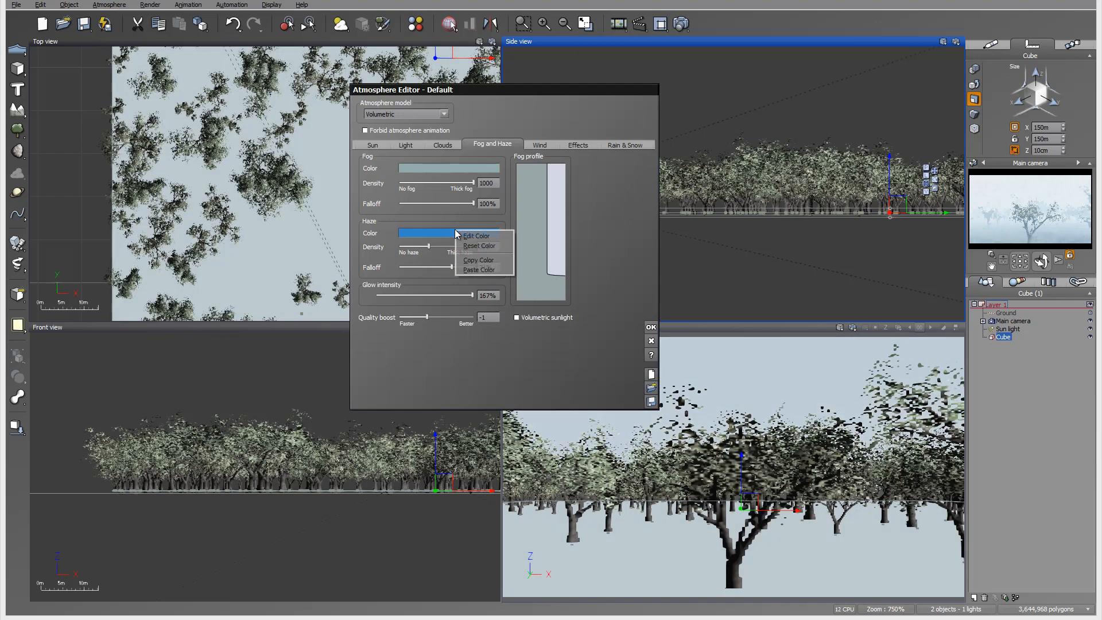
click(476, 236)
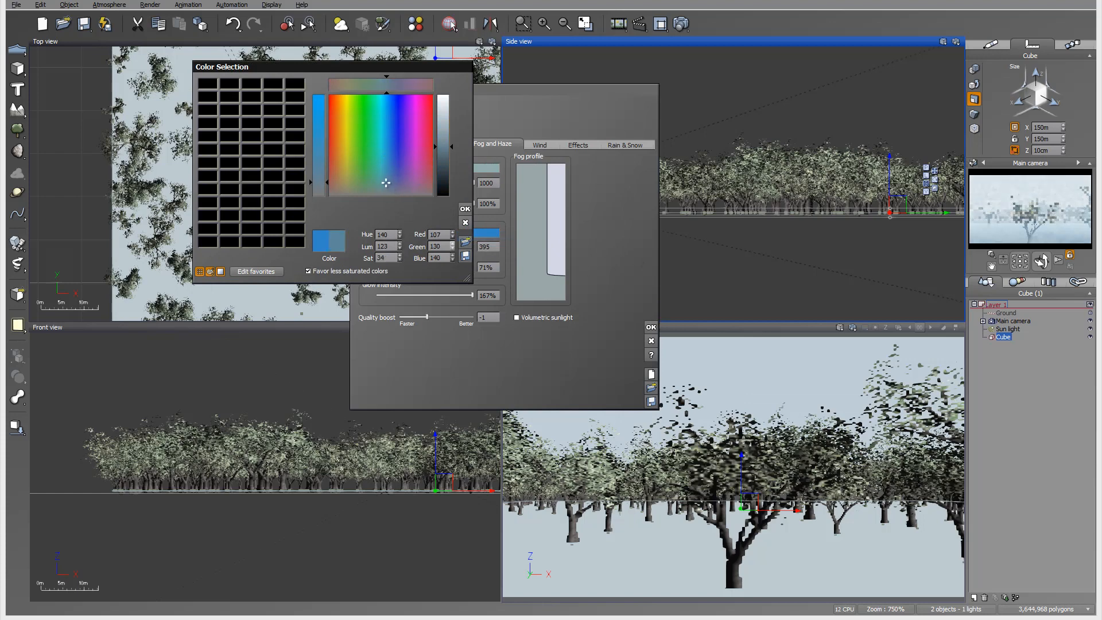
mouse_move(446, 153)
mouse_down()
mouse_move(447, 168)
mouse_move(383, 188)
mouse_up()
click(466, 210)
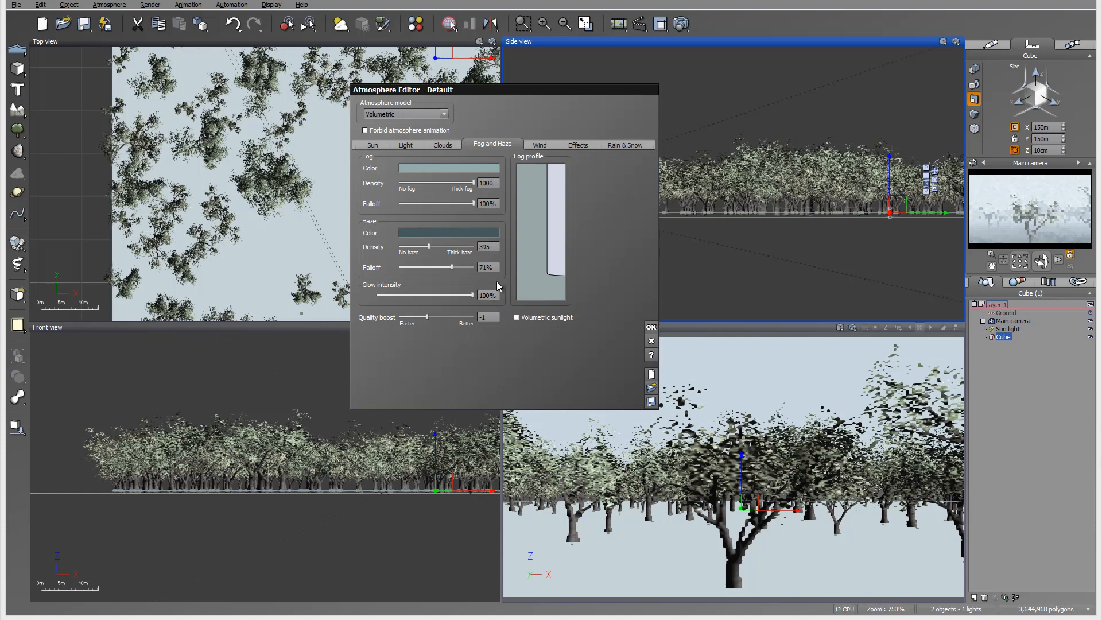
Raise the glow intensity to 500% and set the haze to density 341 with 87% falloff.
click(498, 295)
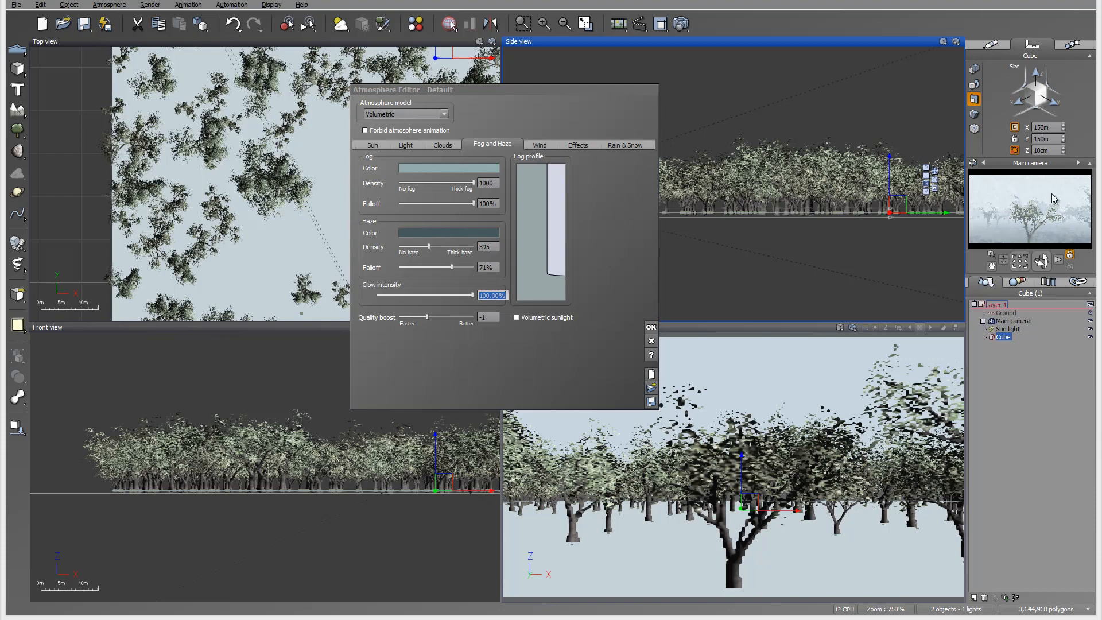
click(485, 294)
text(5)
click(448, 282)
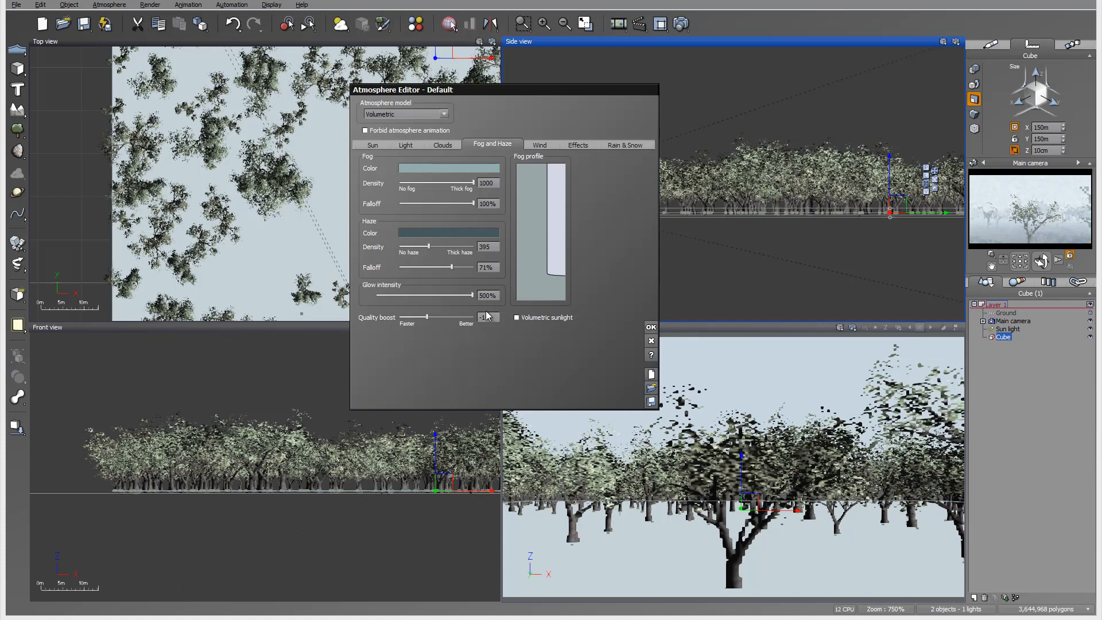
drag(428, 243, 459, 246)
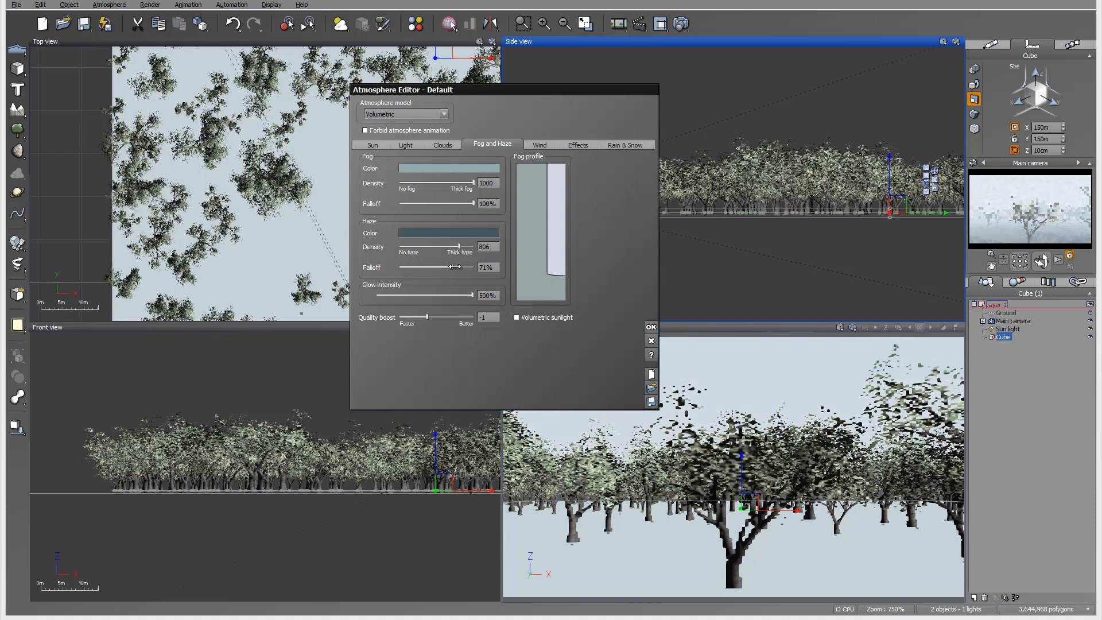
drag(455, 267, 425, 246)
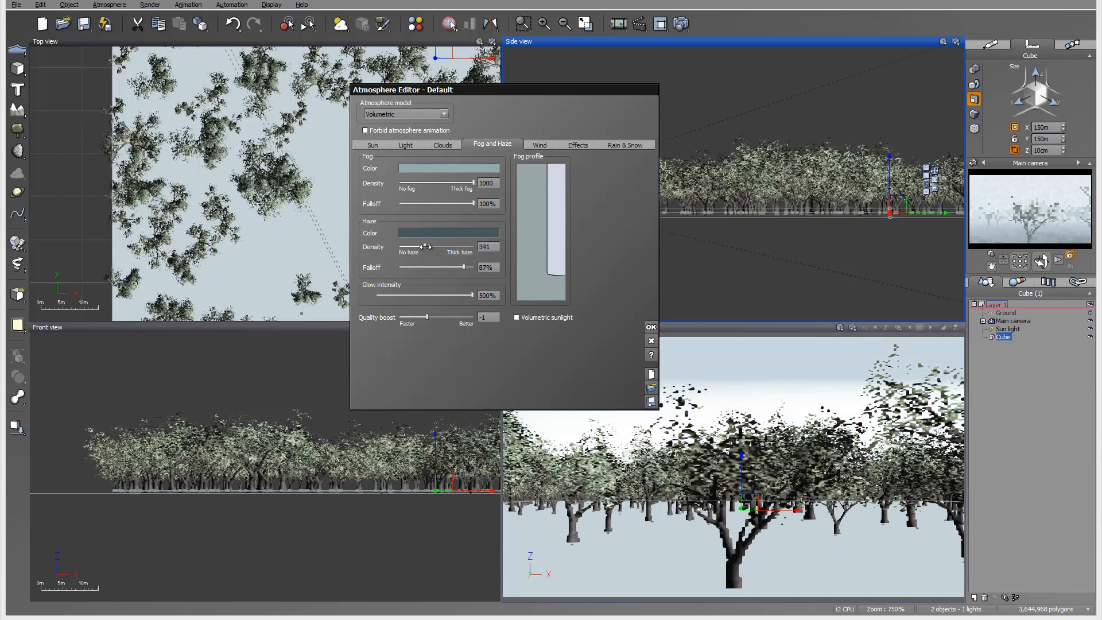
Render the main camera view to screen at 800x450 and accept the post-render options.
click(682, 23)
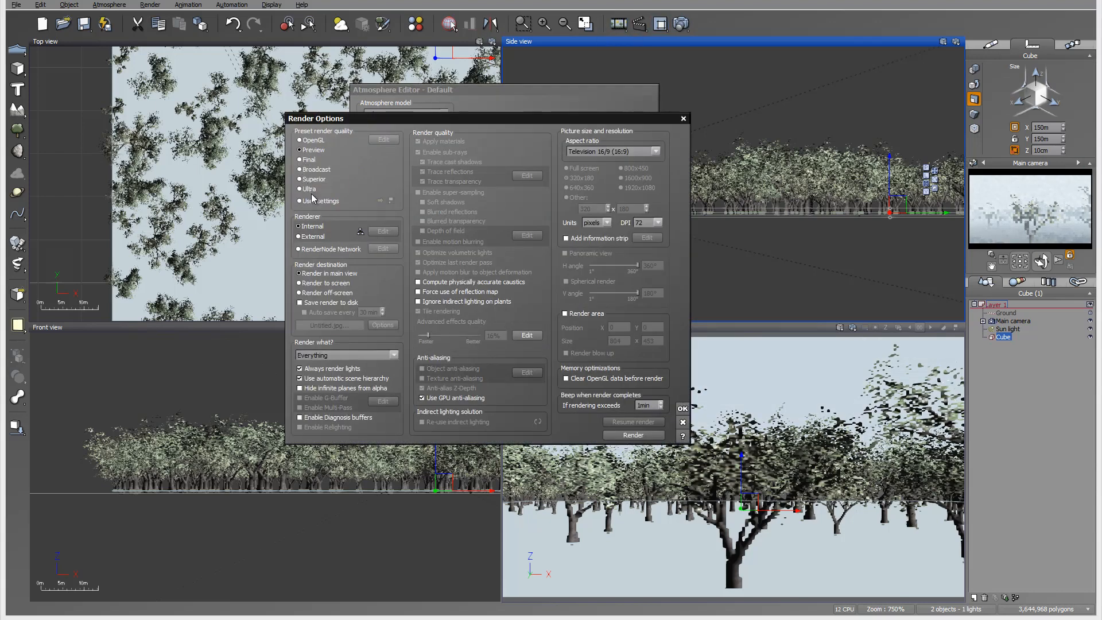
click(338, 283)
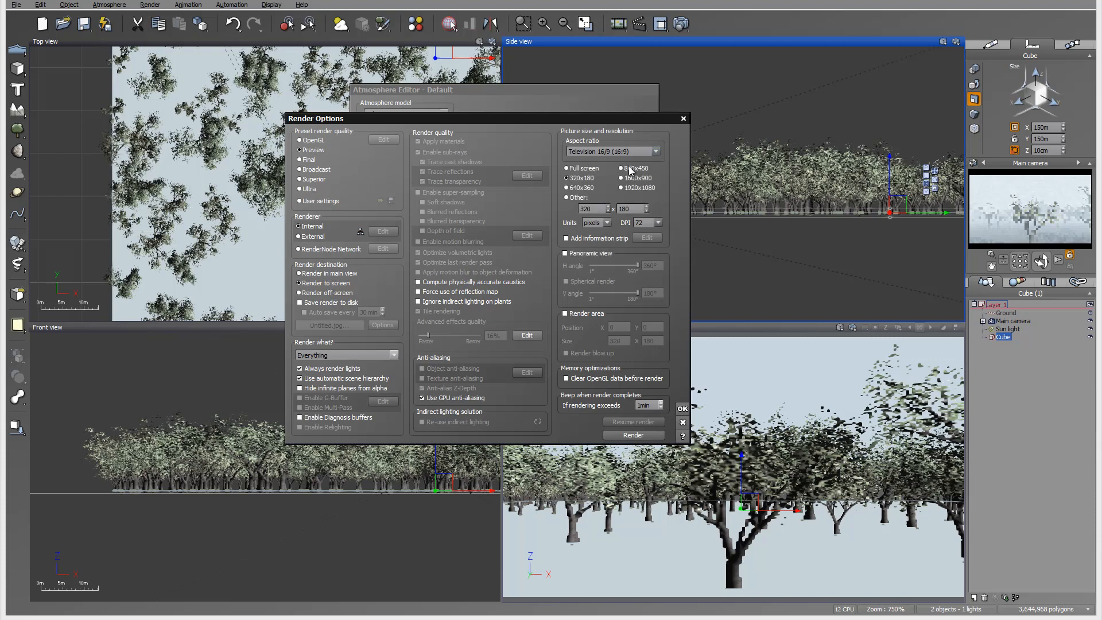
click(682, 408)
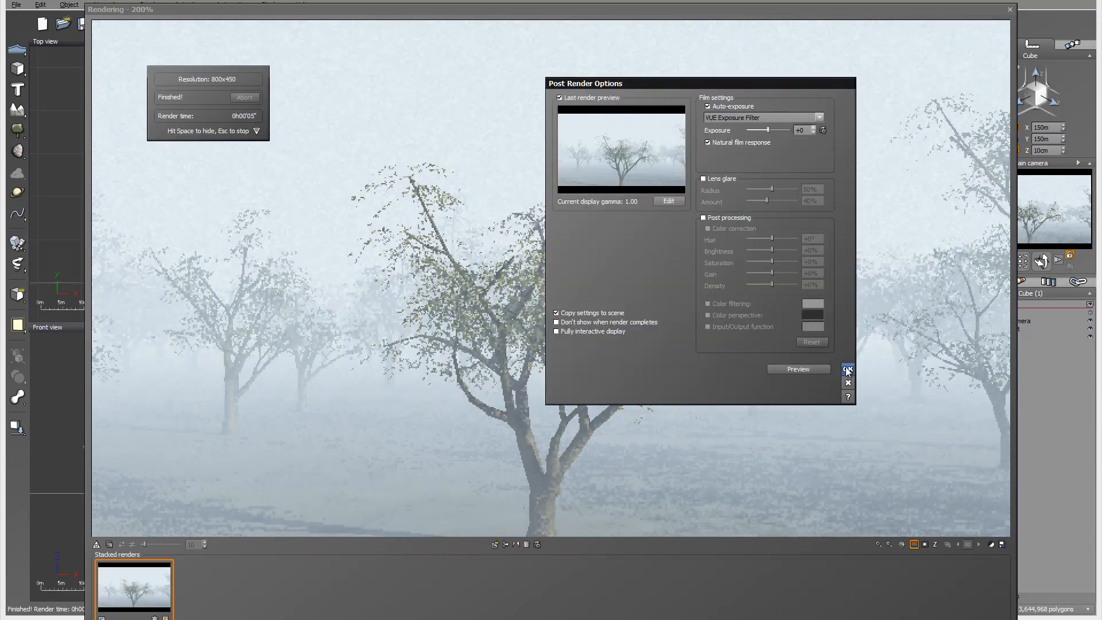
click(848, 370)
View the finished render at actual size to check the fog, and close the render display.
right_click(640, 277)
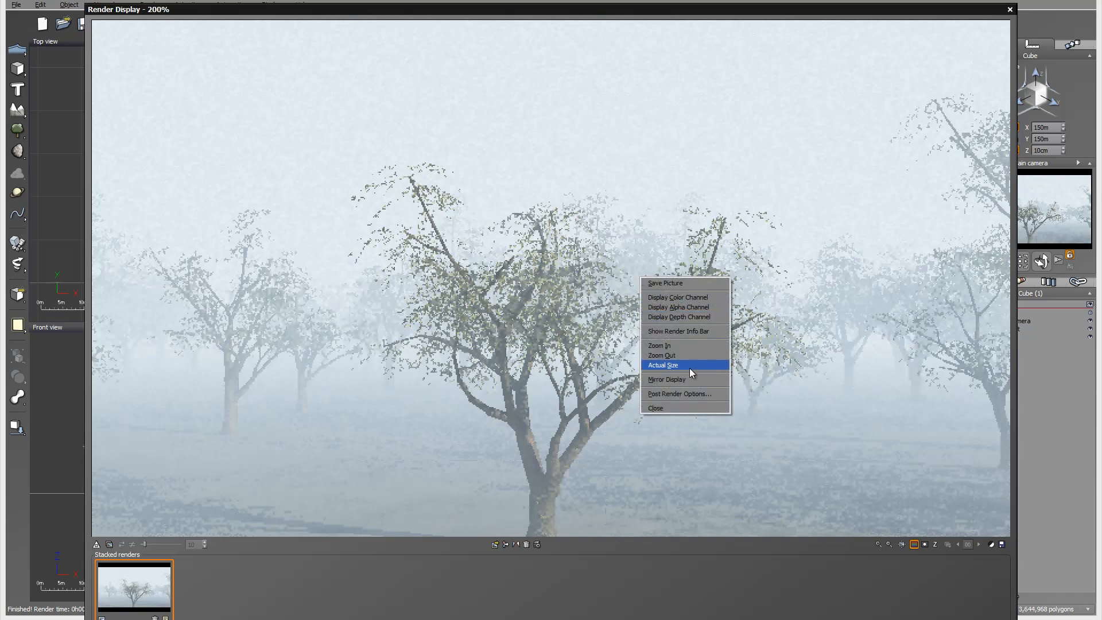
click(690, 366)
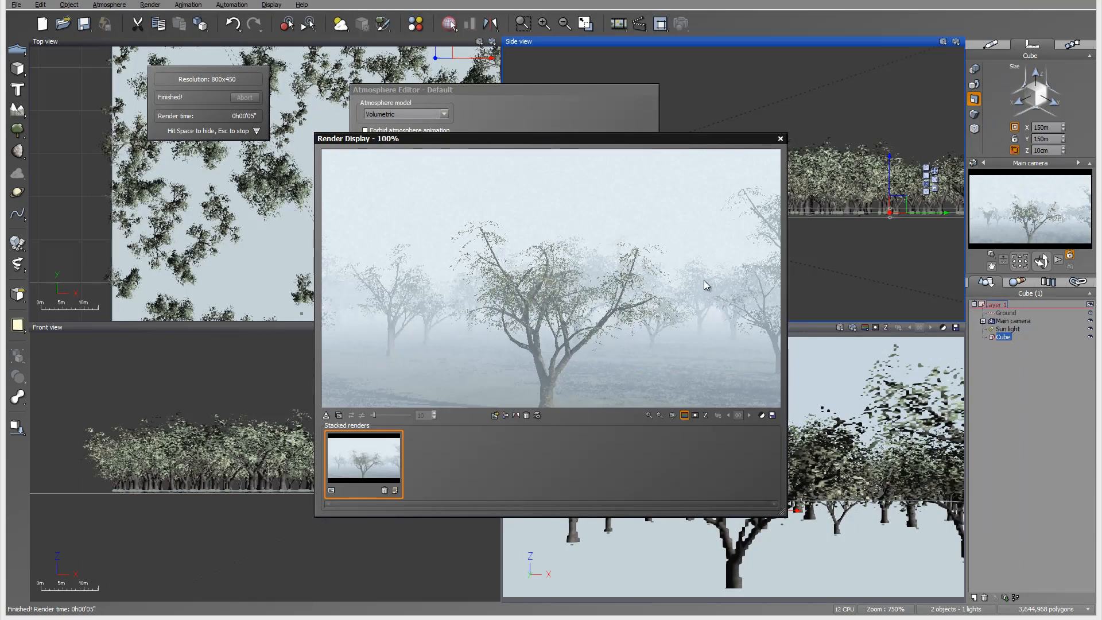
click(450, 24)
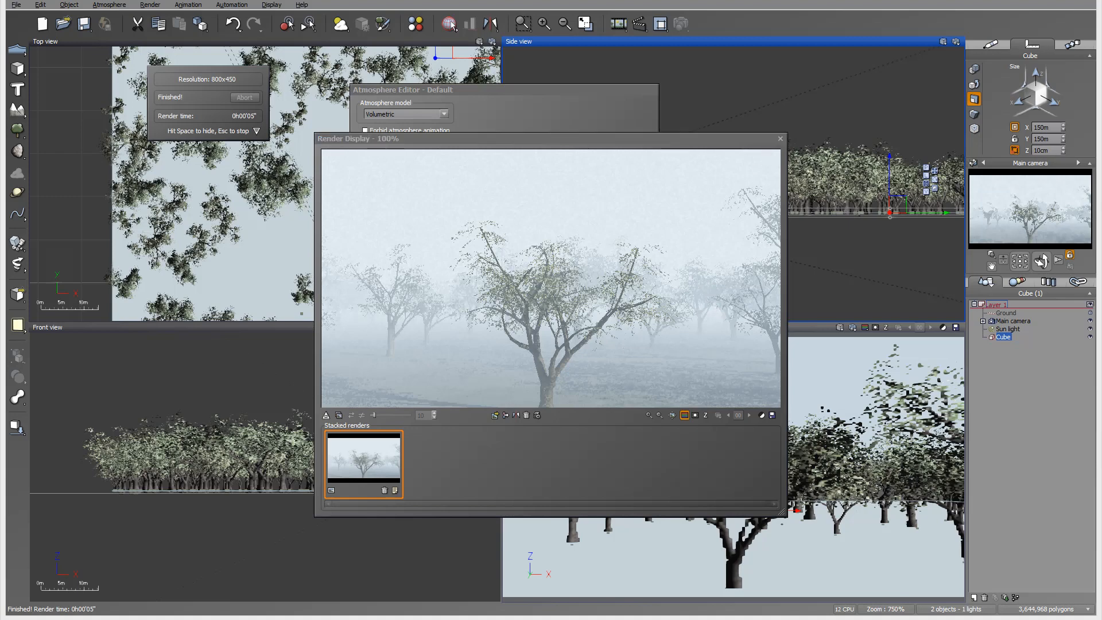
click(780, 139)
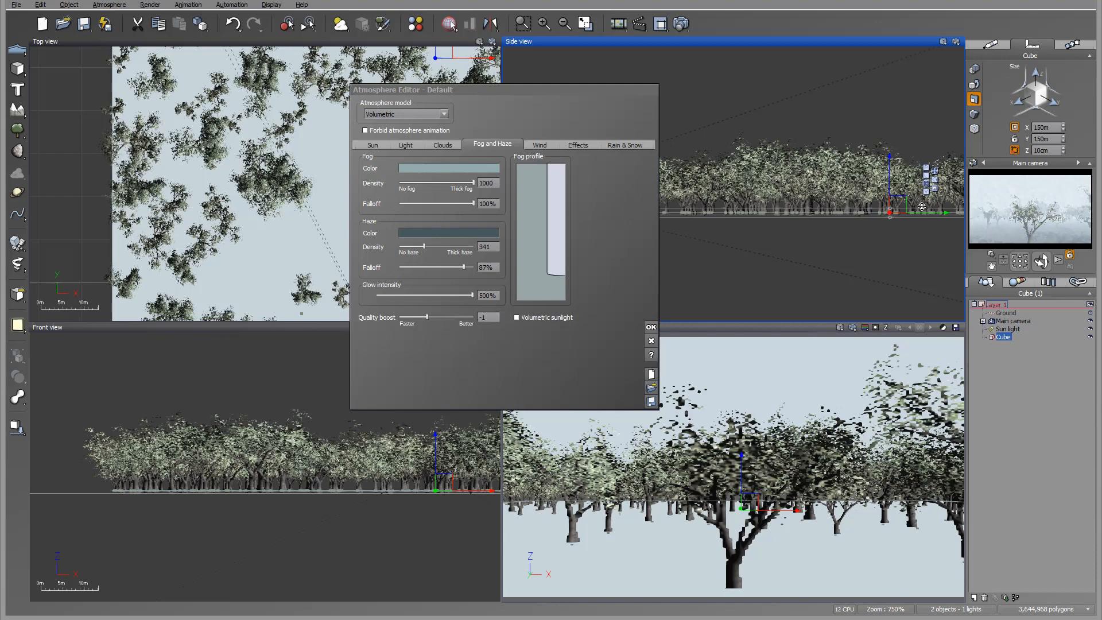
Set the fog and haze quality boost to +2.2 and render the scene again, accepting the post-render options.
drag(437, 321, 457, 319)
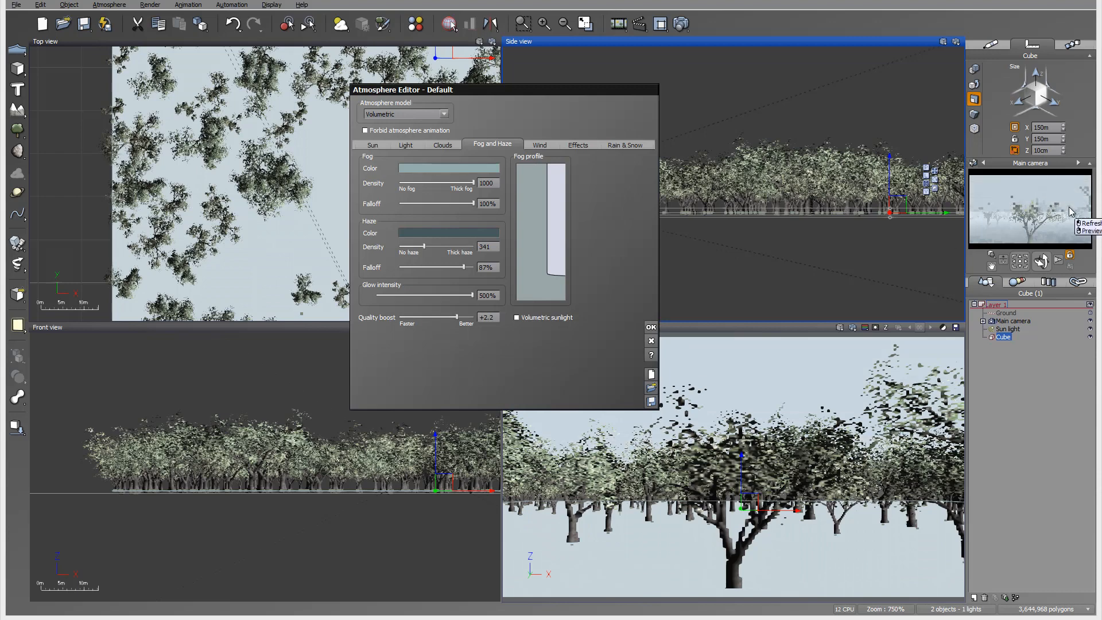
click(672, 23)
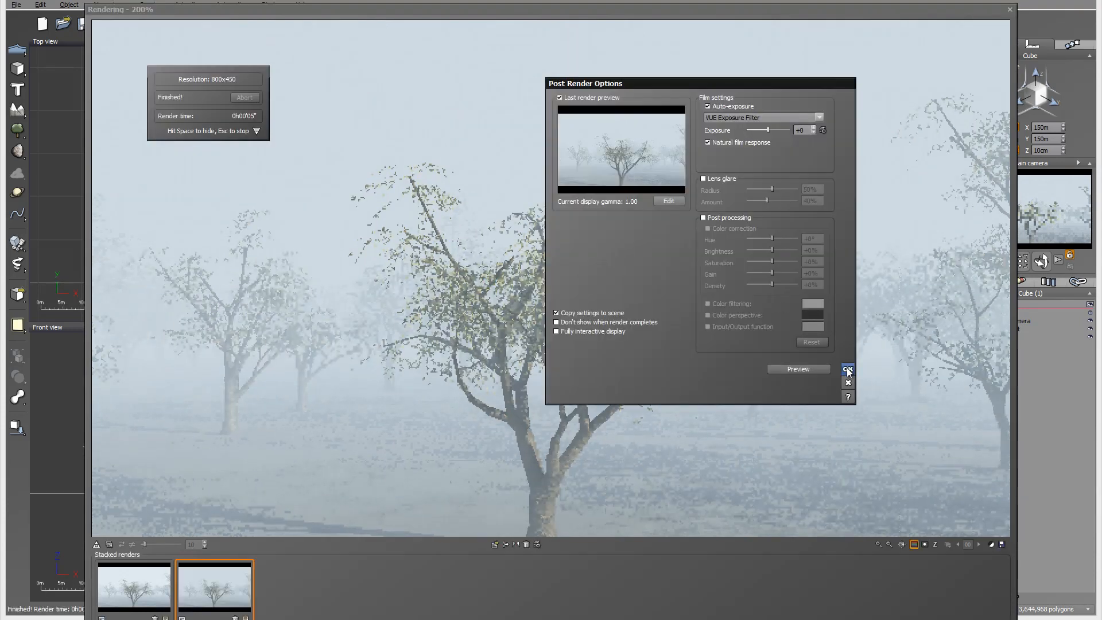
click(847, 369)
Show the new render at actual size and compare it with the first stacked render.
right_click(567, 264)
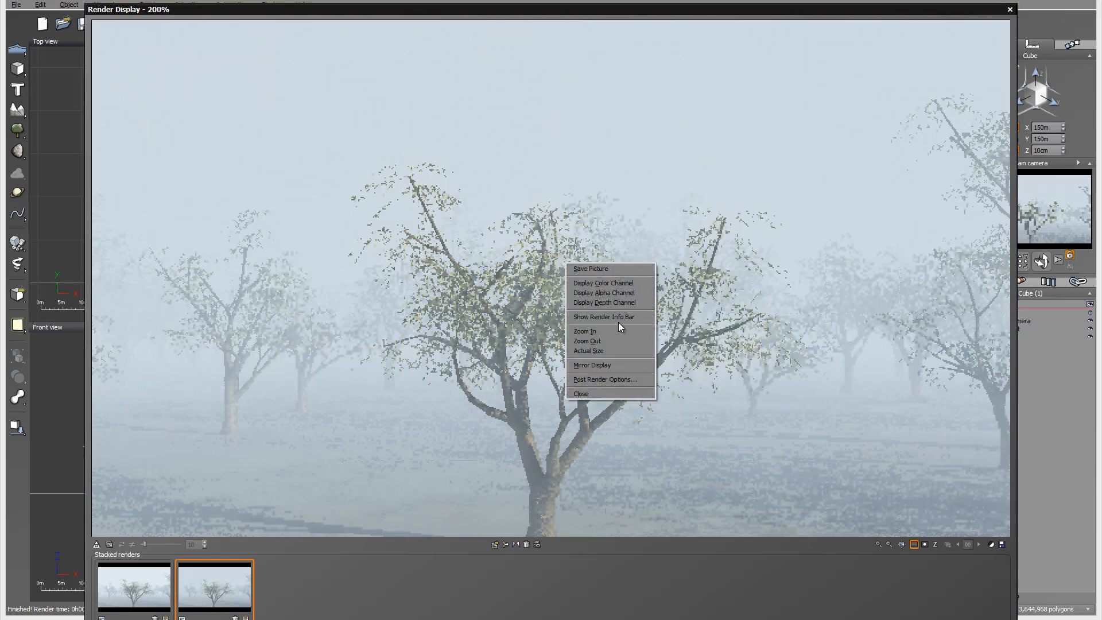
click(602, 351)
click(376, 465)
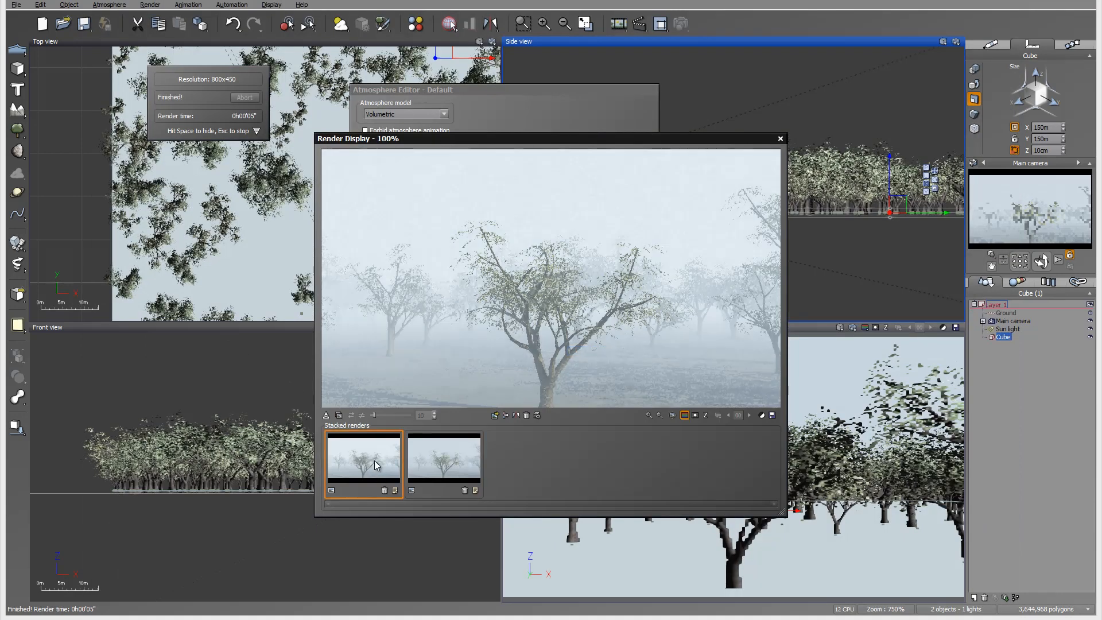
Show the second stacked render to compare the fog quality, and close the render display.
click(460, 454)
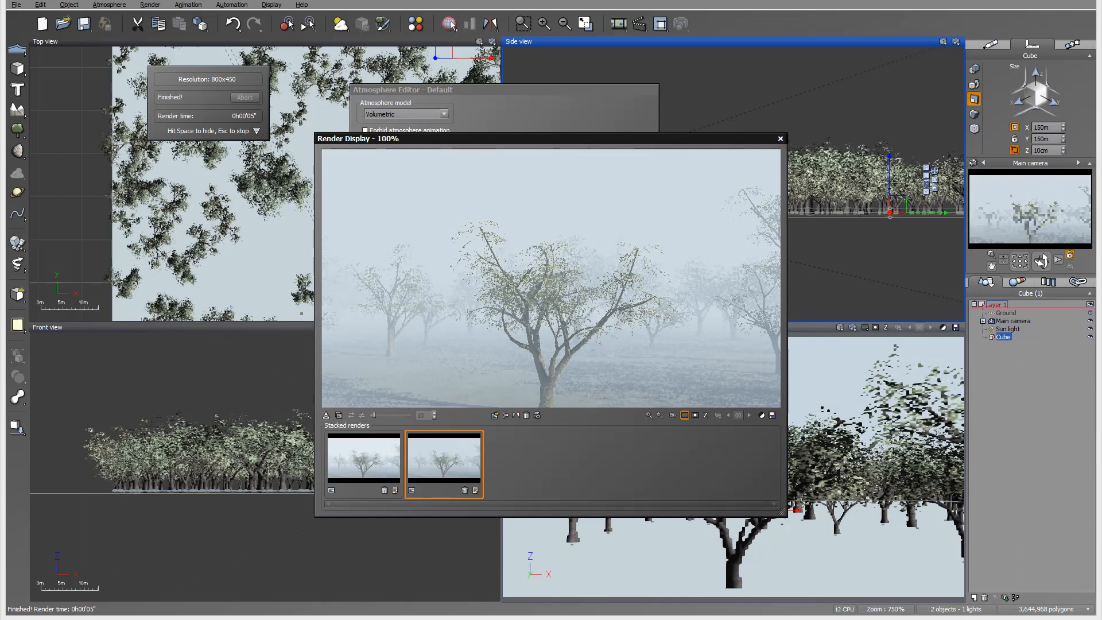
click(451, 27)
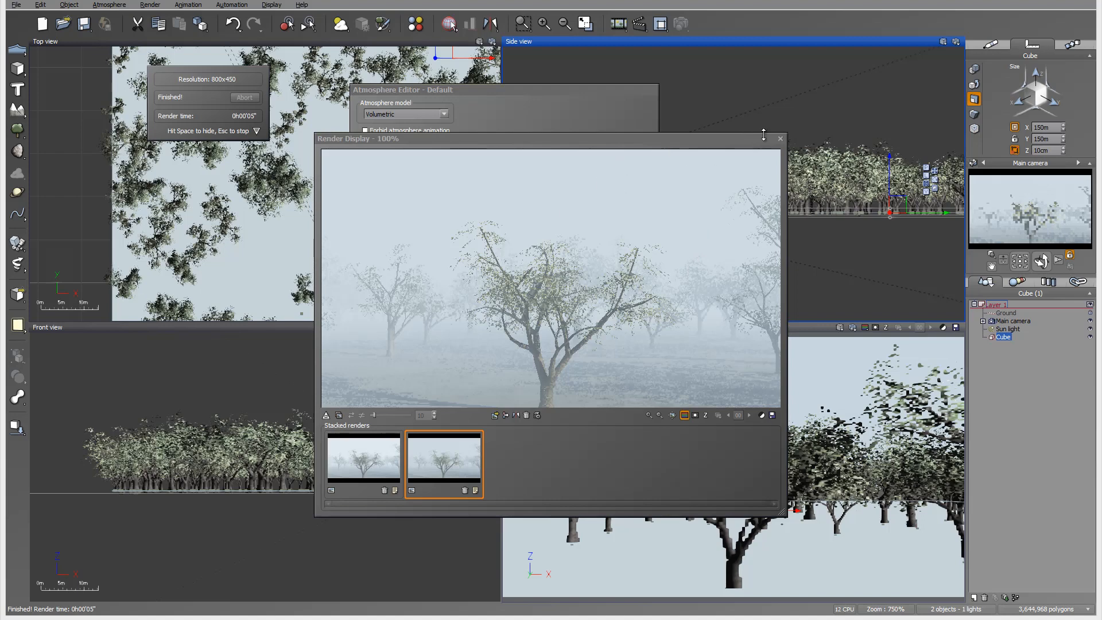
click(780, 139)
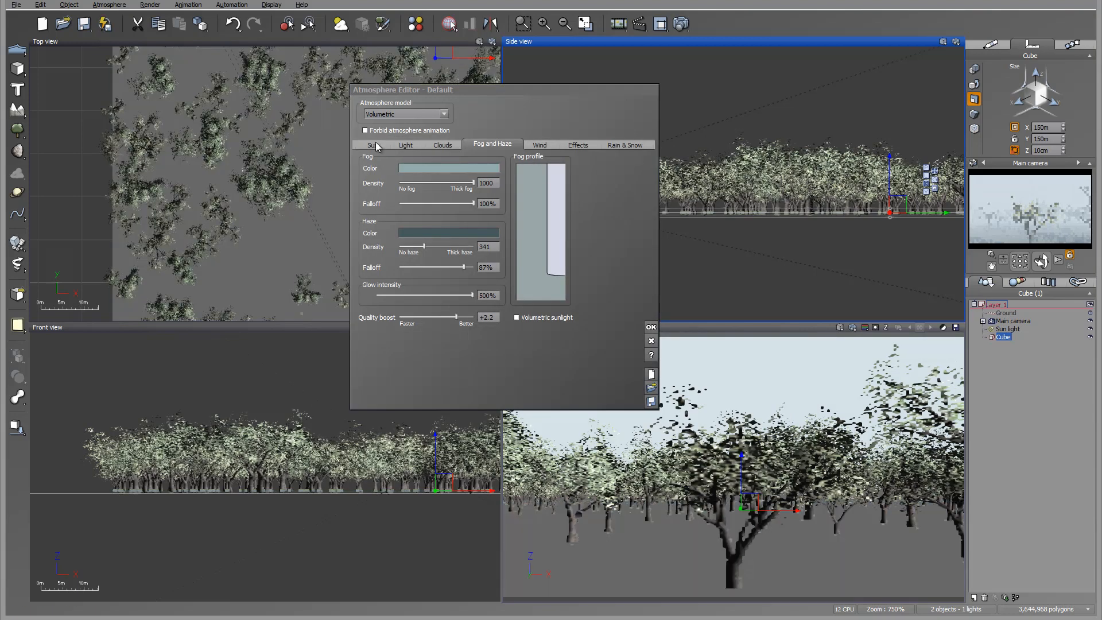
Set the atmosphere's global light balance to 14%, towards ambient light.
click(373, 144)
click(407, 146)
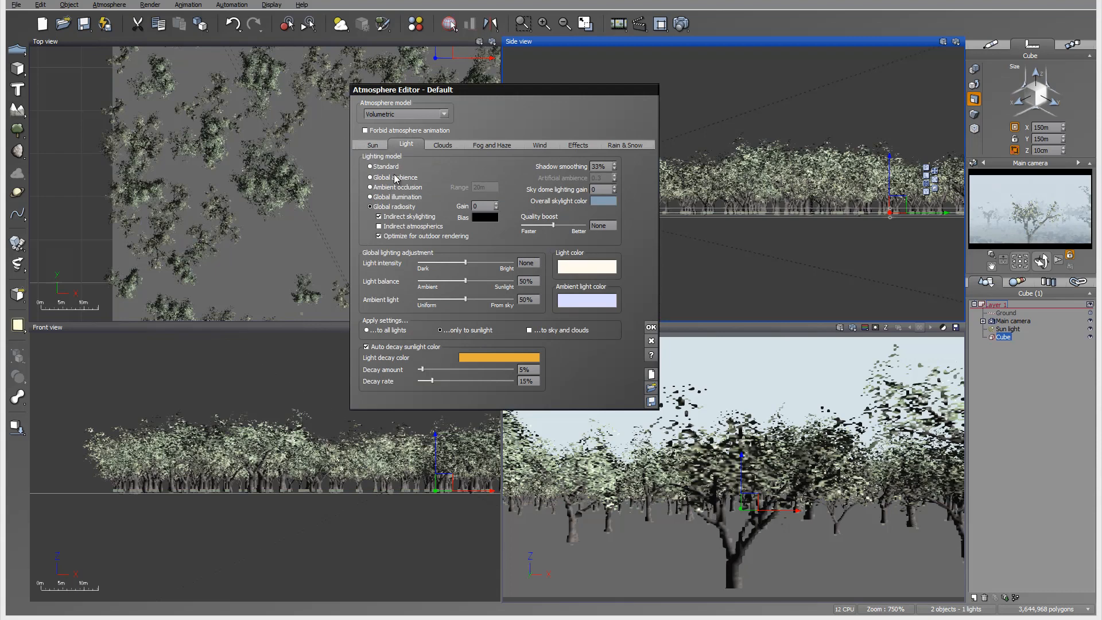
drag(465, 281, 525, 280)
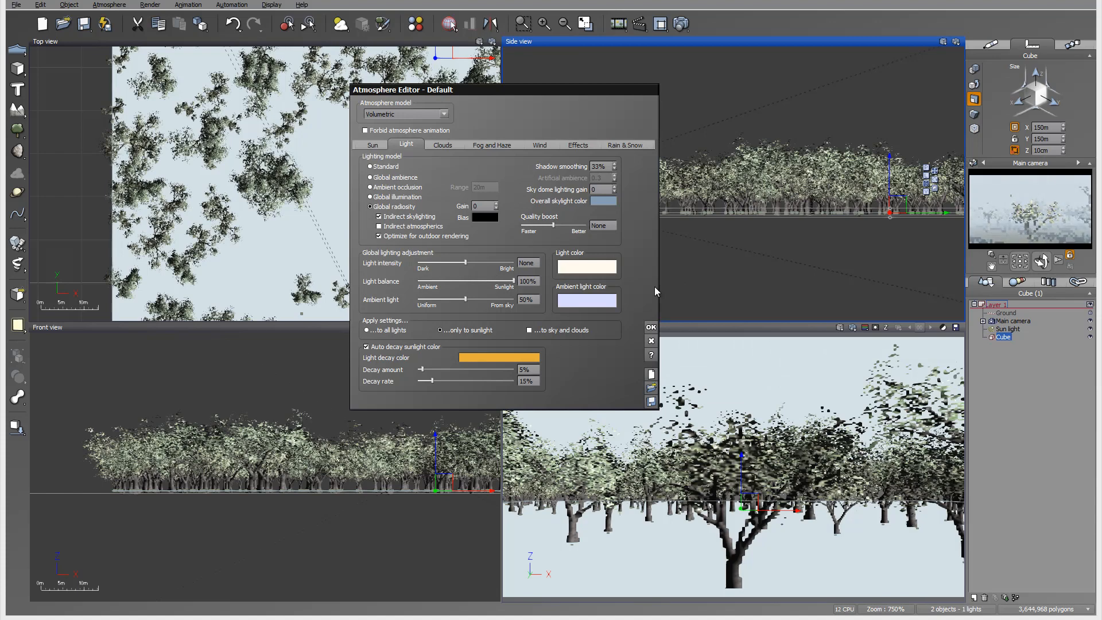
drag(508, 279, 424, 278)
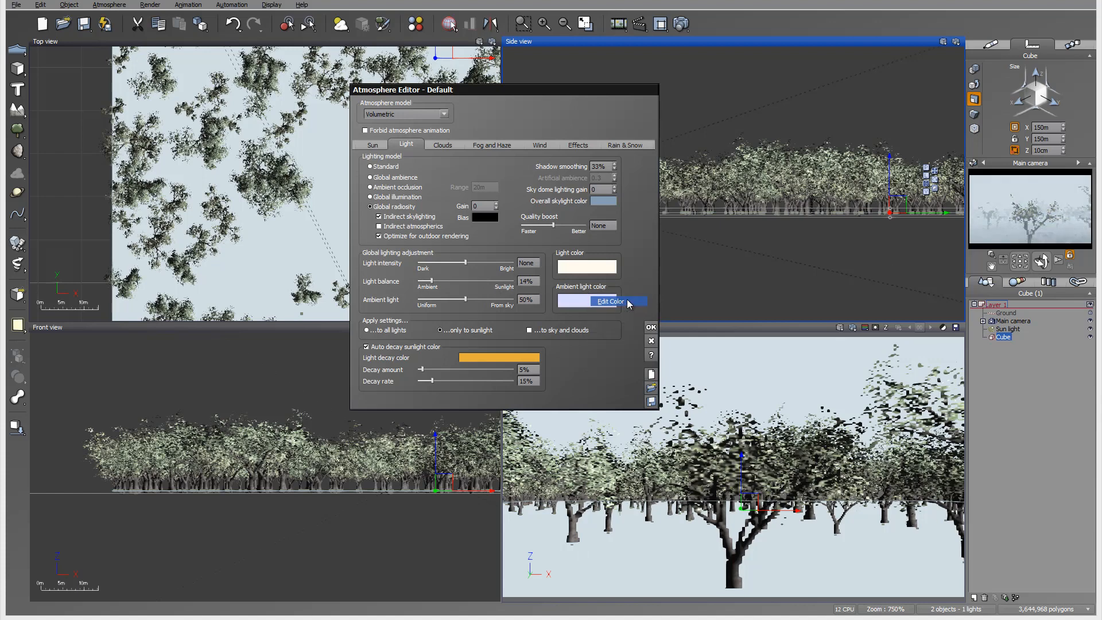
Darken the ambient light color to a deep desaturated blue-grey and set the sunlight decay amount to 62%.
click(592, 300)
click(381, 186)
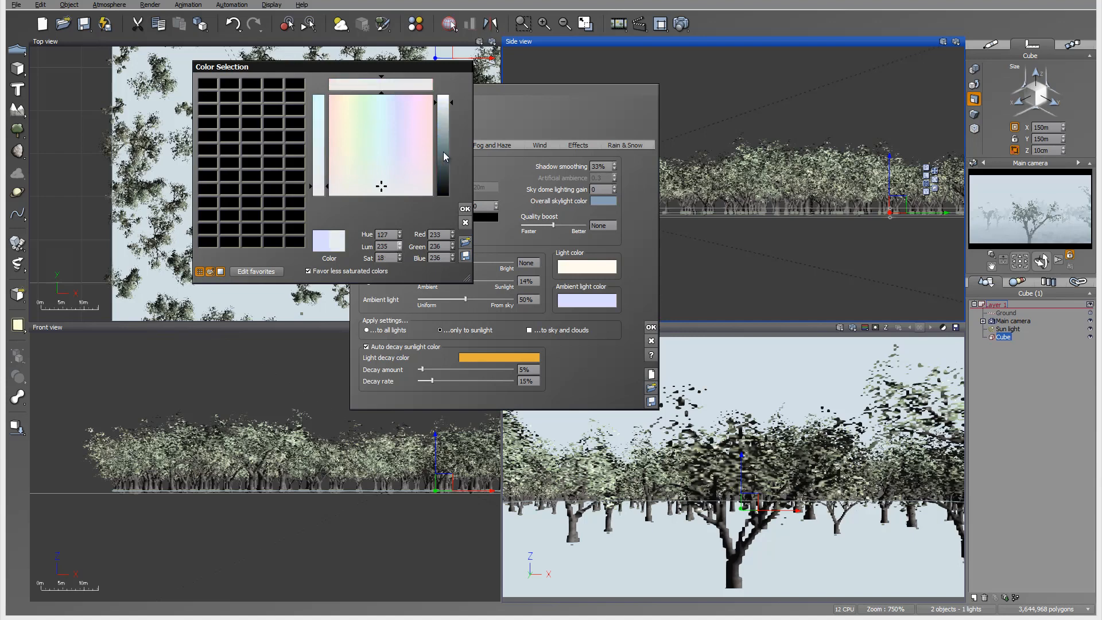
drag(443, 152, 447, 174)
click(465, 209)
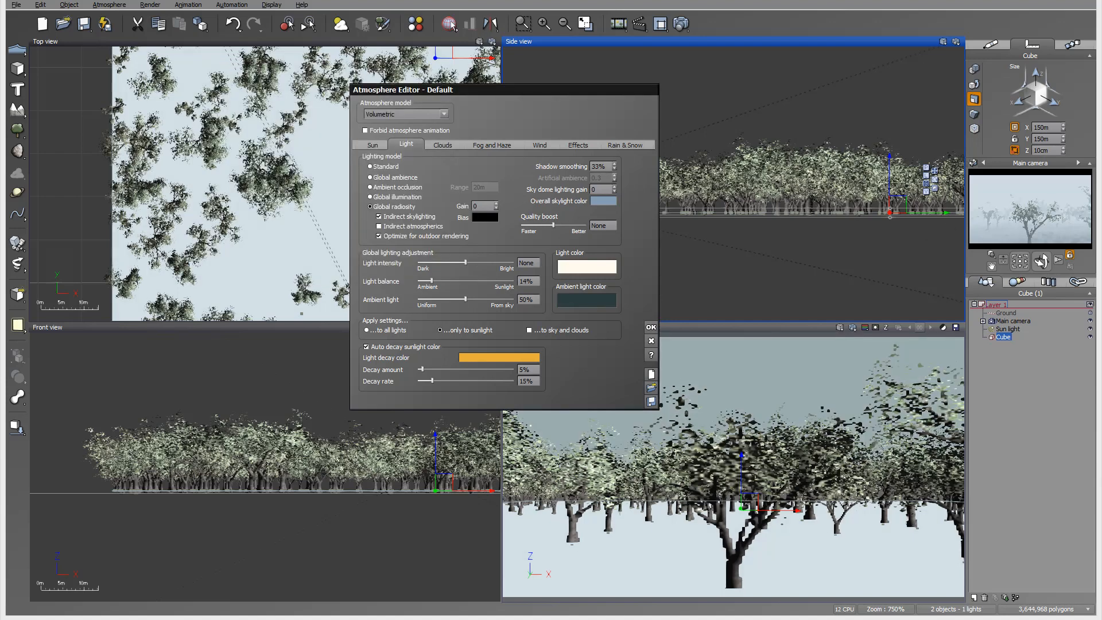
right_click(594, 308)
click(606, 313)
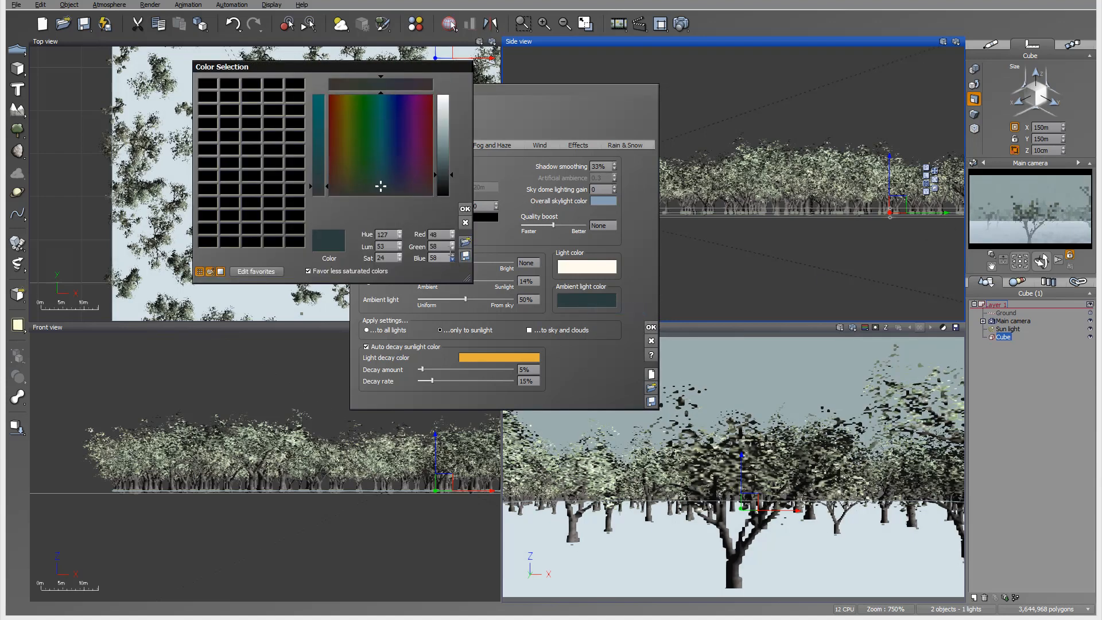
click(464, 209)
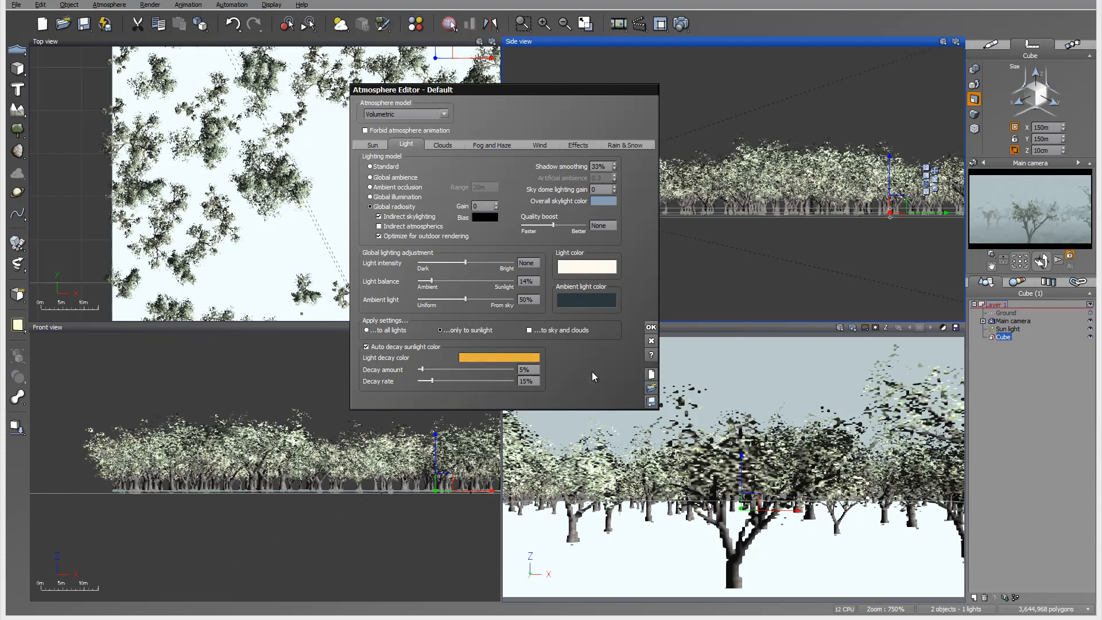
drag(421, 369, 484, 368)
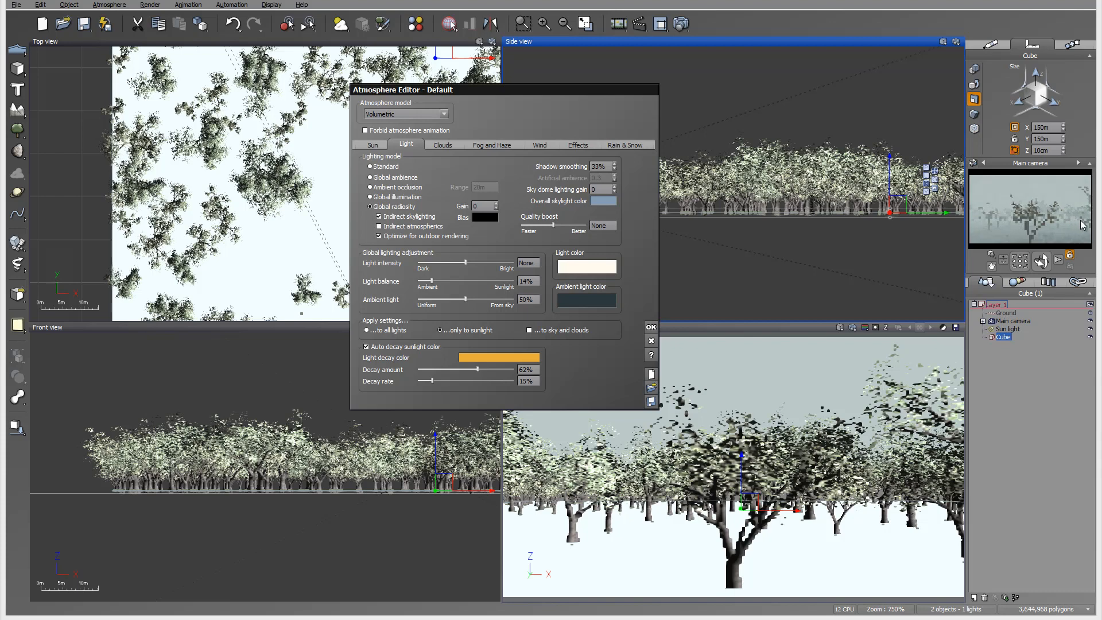
Shift the fog color to a light bluish grey and the haze color to a dark blue, about RGB 72, 80, 89.
click(475, 146)
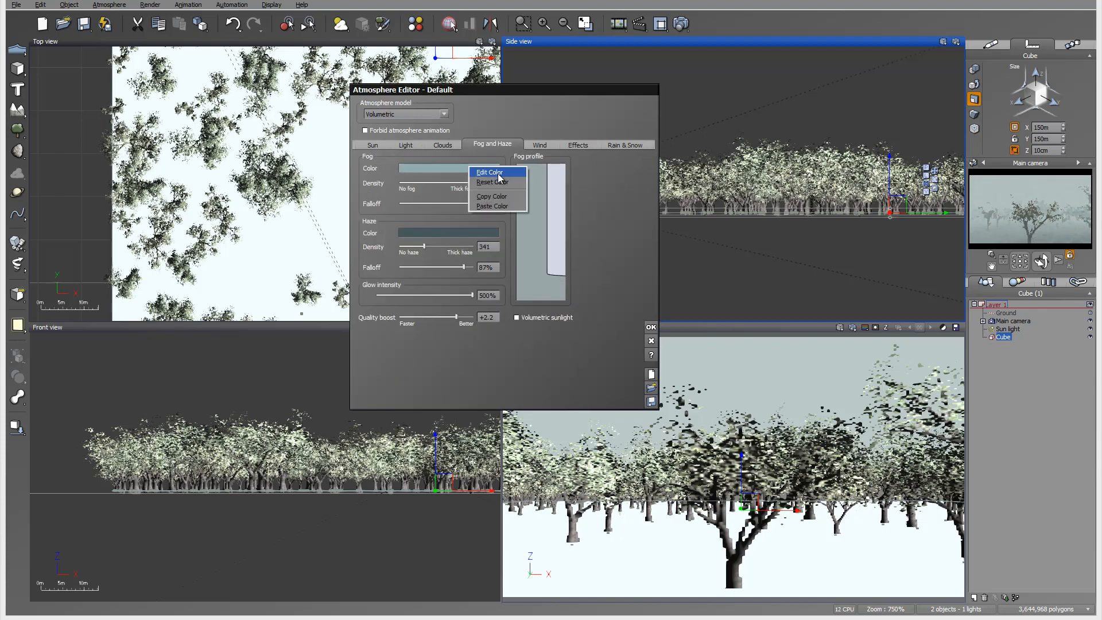
click(467, 167)
click(385, 189)
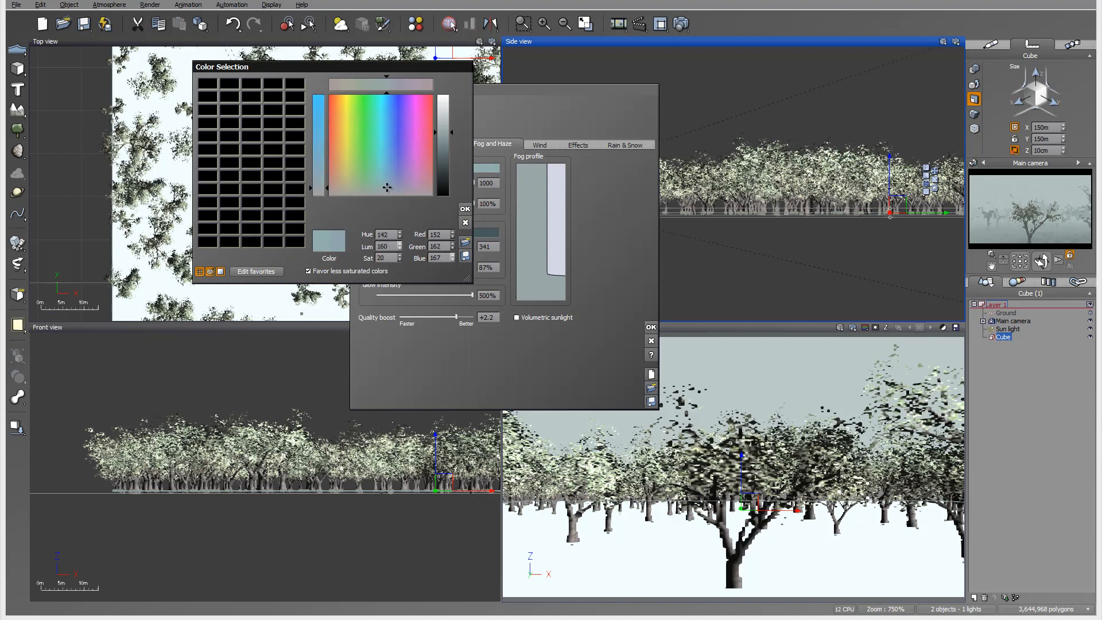
click(465, 209)
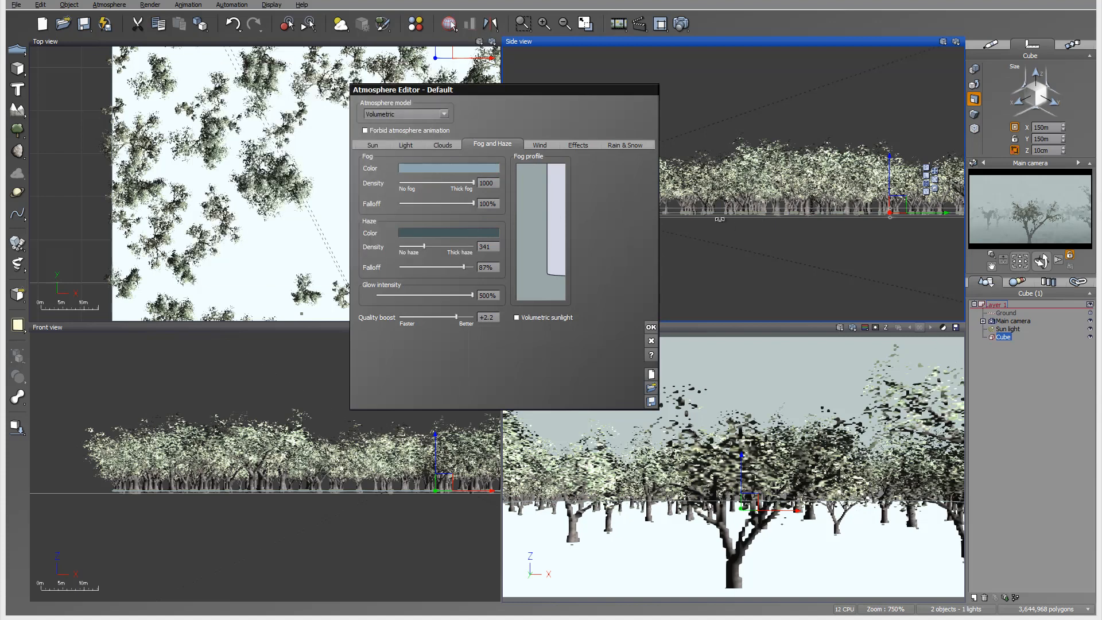
click(496, 230)
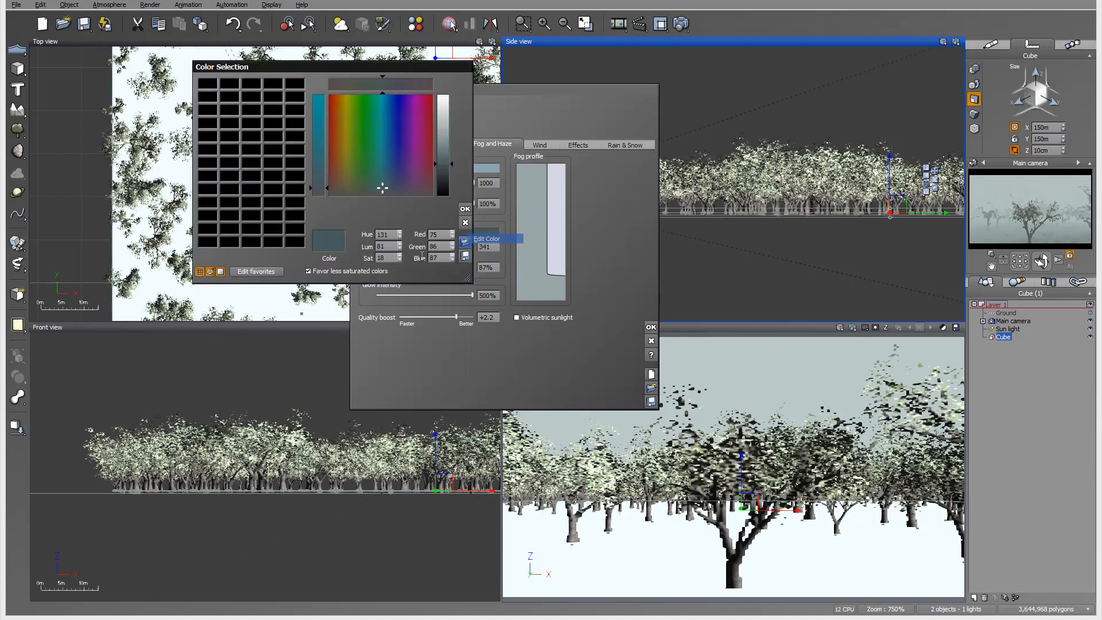
click(383, 189)
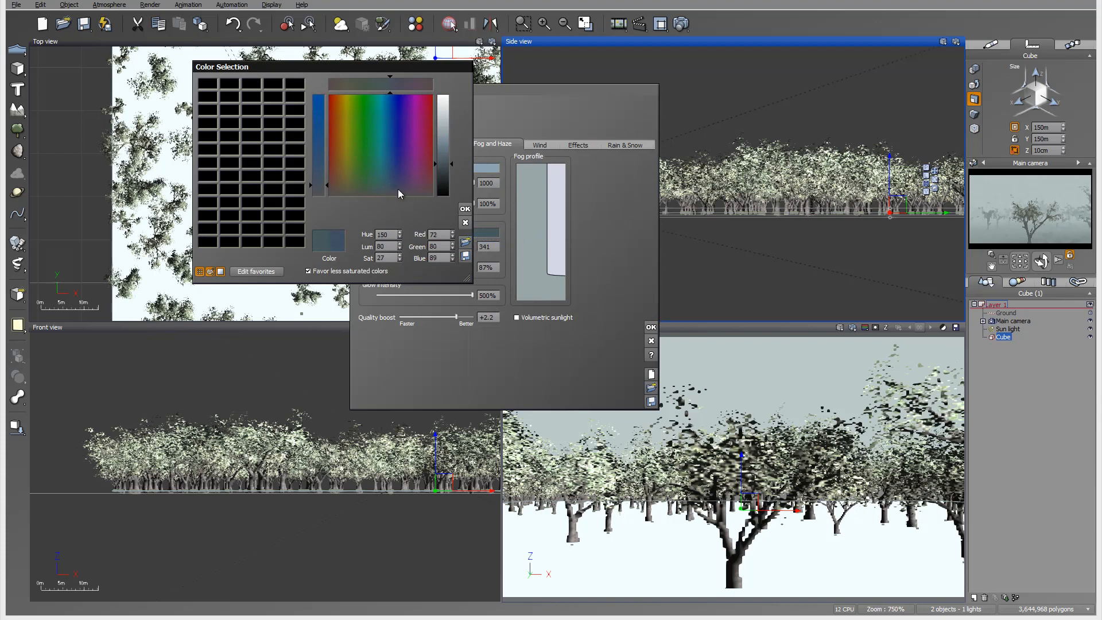
click(465, 209)
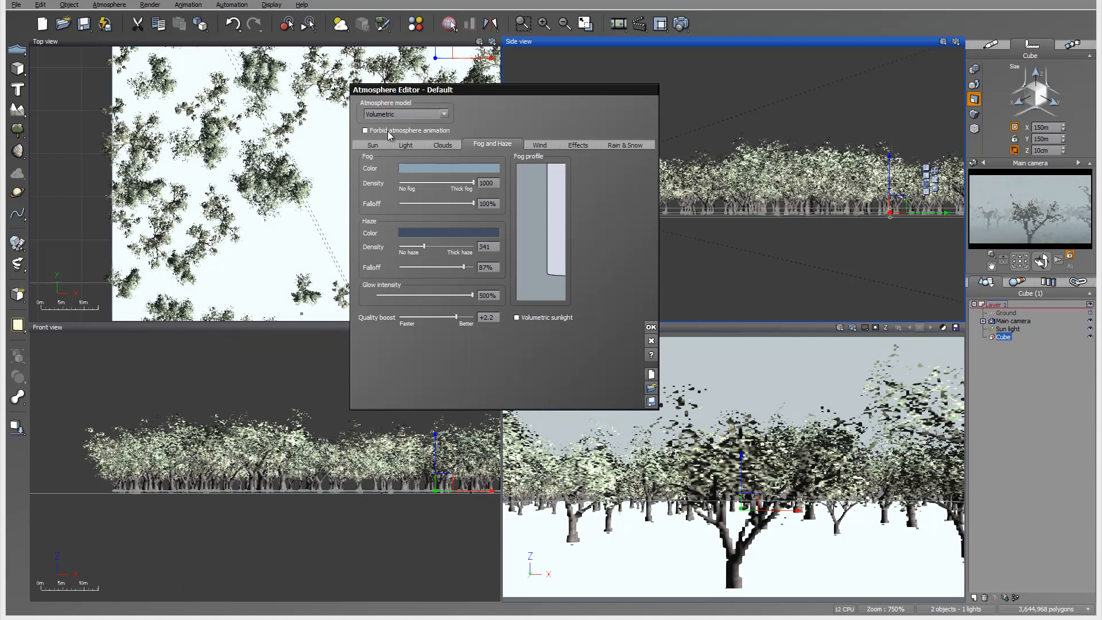
Shift the overall skylight color slightly towards blue, keeping it dark and desaturated.
click(370, 145)
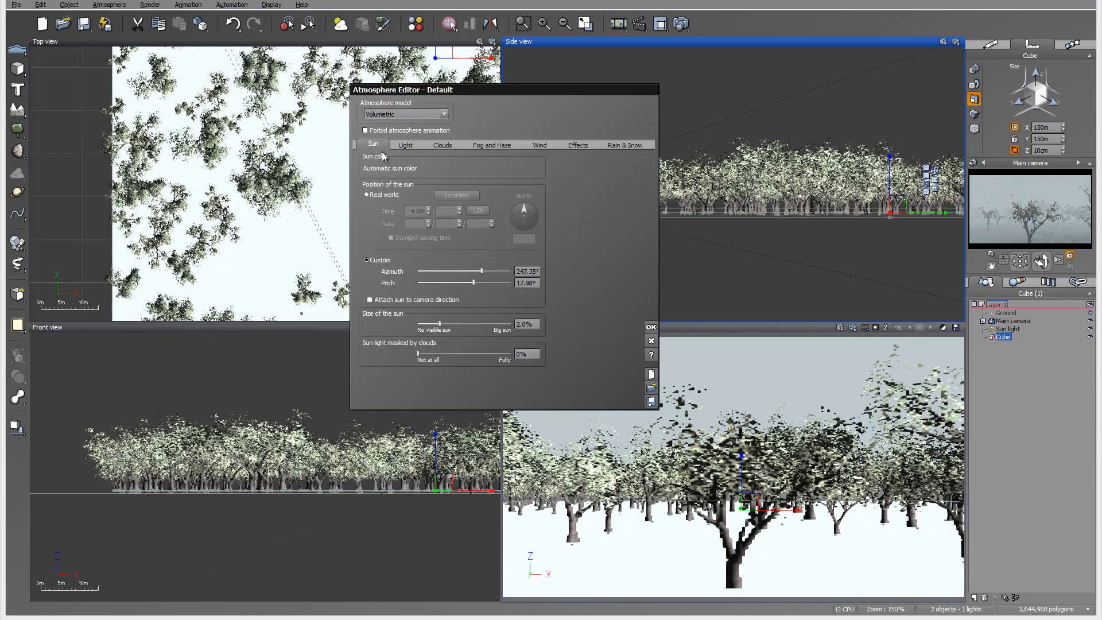
click(408, 144)
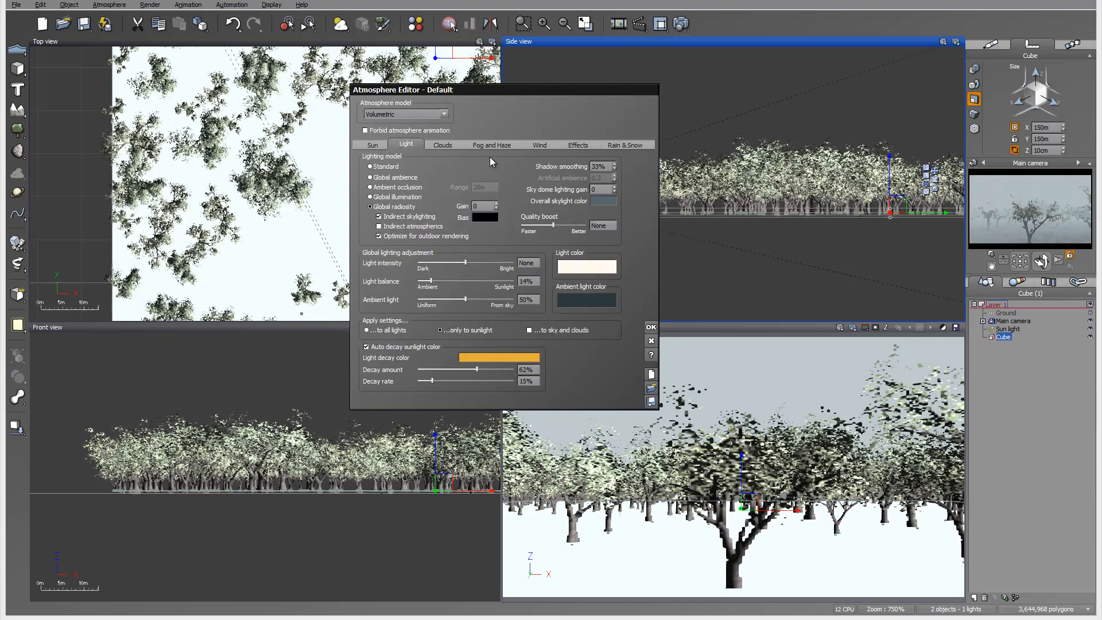
right_click(605, 199)
click(611, 204)
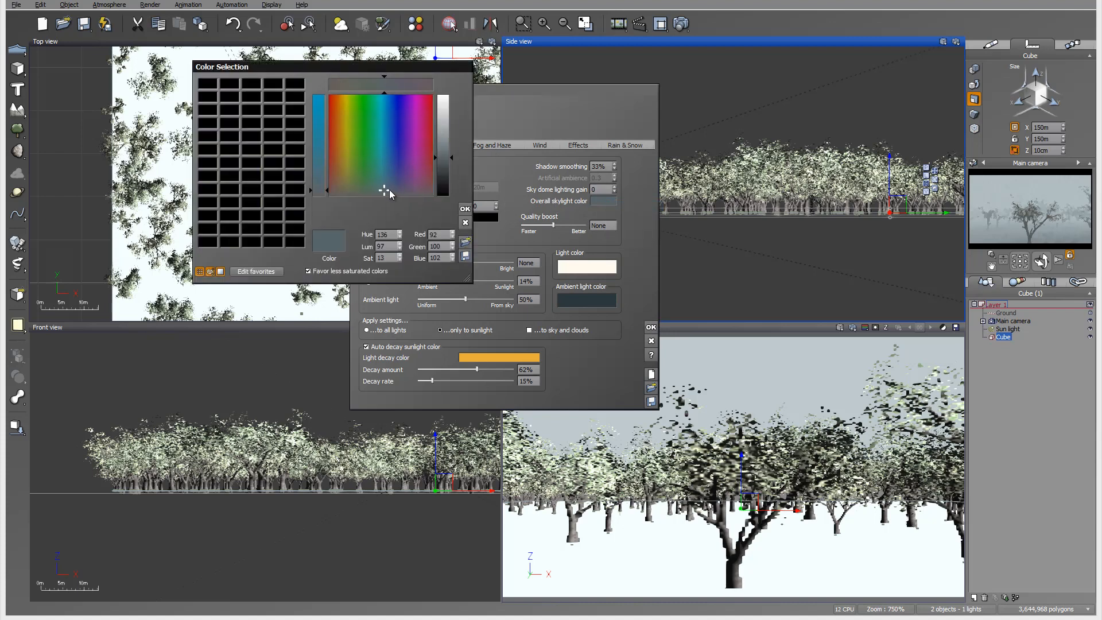
click(389, 190)
click(465, 209)
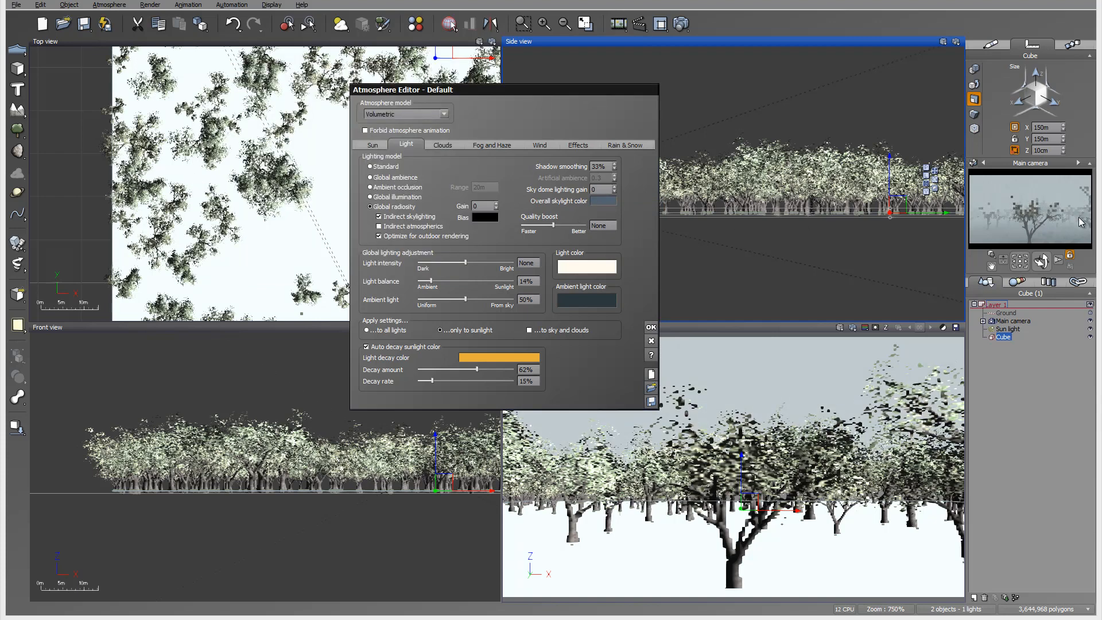
Add a cloud layer using the Dark Cumulus material from the Spectral 2 collection.
click(445, 143)
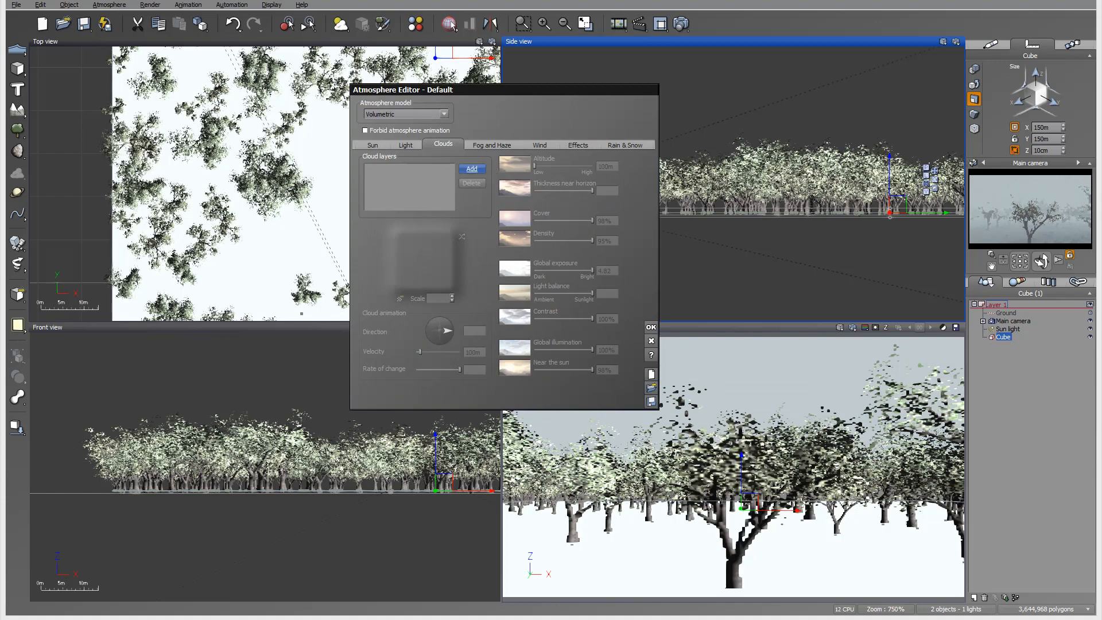
click(472, 168)
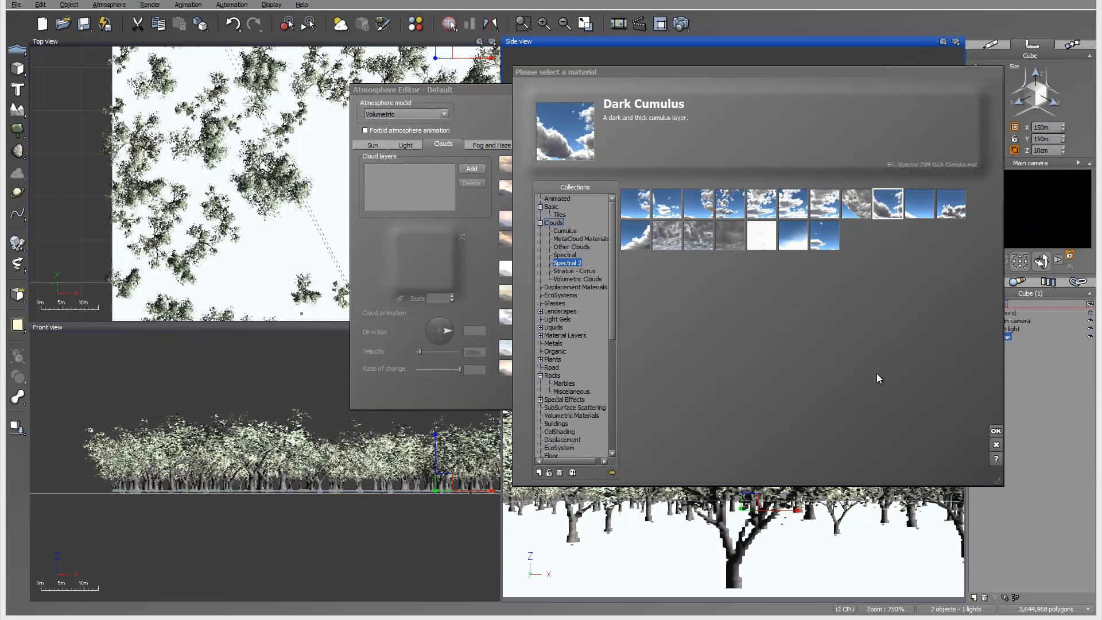
click(997, 431)
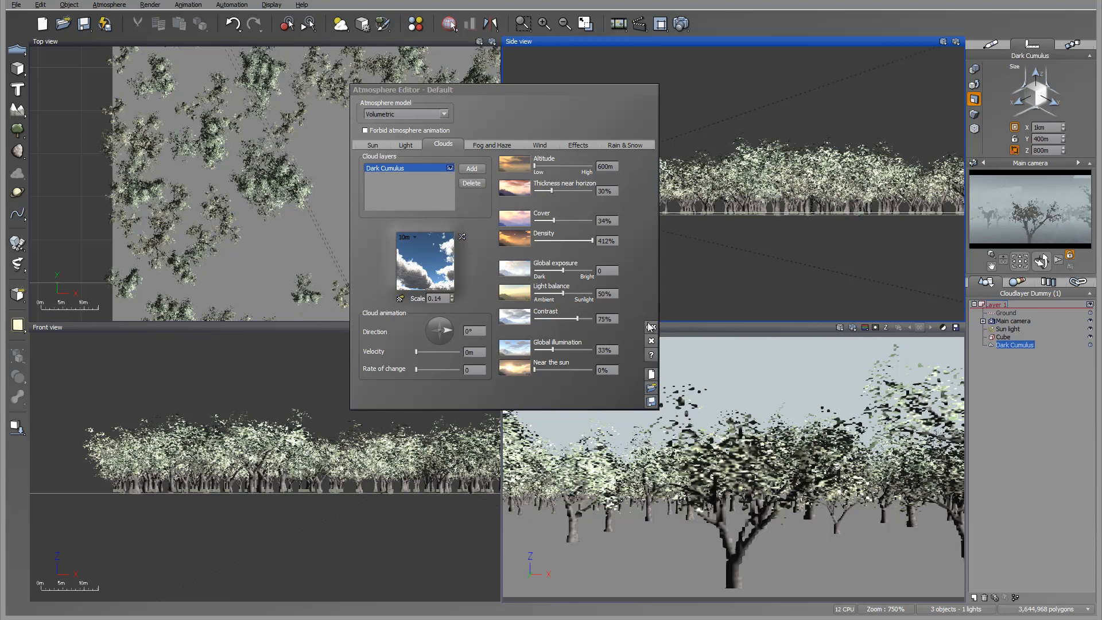
Set the cloud layer's cover to 70%, global illumination to 0%, near the sun to 38% and light balance to 31%.
mouse_move(555, 220)
mouse_down()
mouse_move(586, 220)
mouse_move(574, 220)
mouse_up()
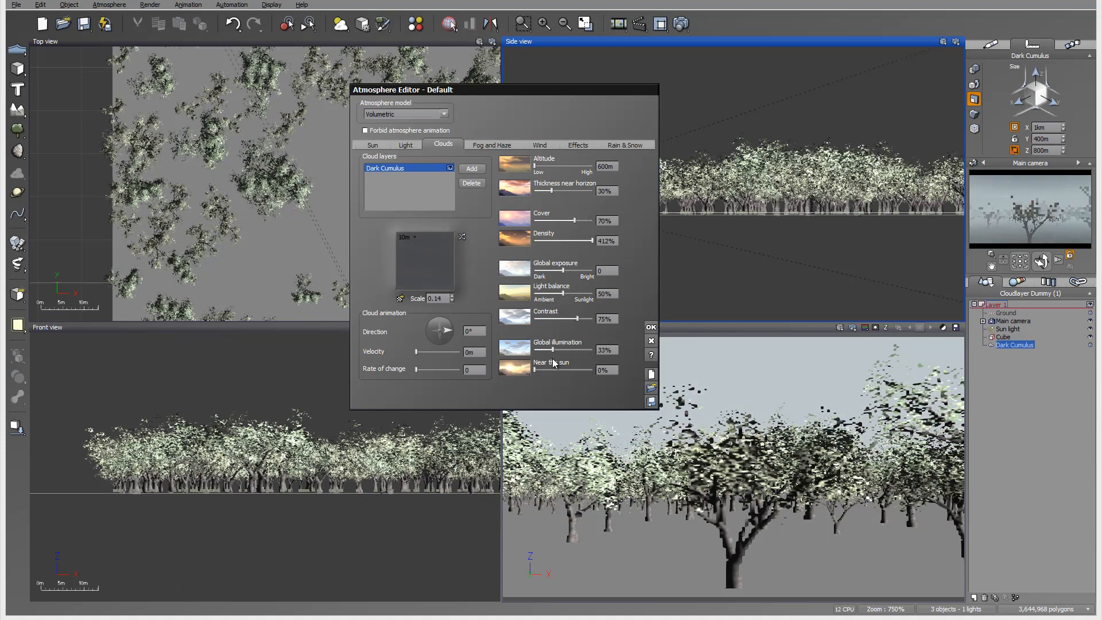
mouse_move(553, 350)
mouse_down()
mouse_move(534, 349)
mouse_move(560, 370)
mouse_move(542, 369)
mouse_move(555, 369)
mouse_up()
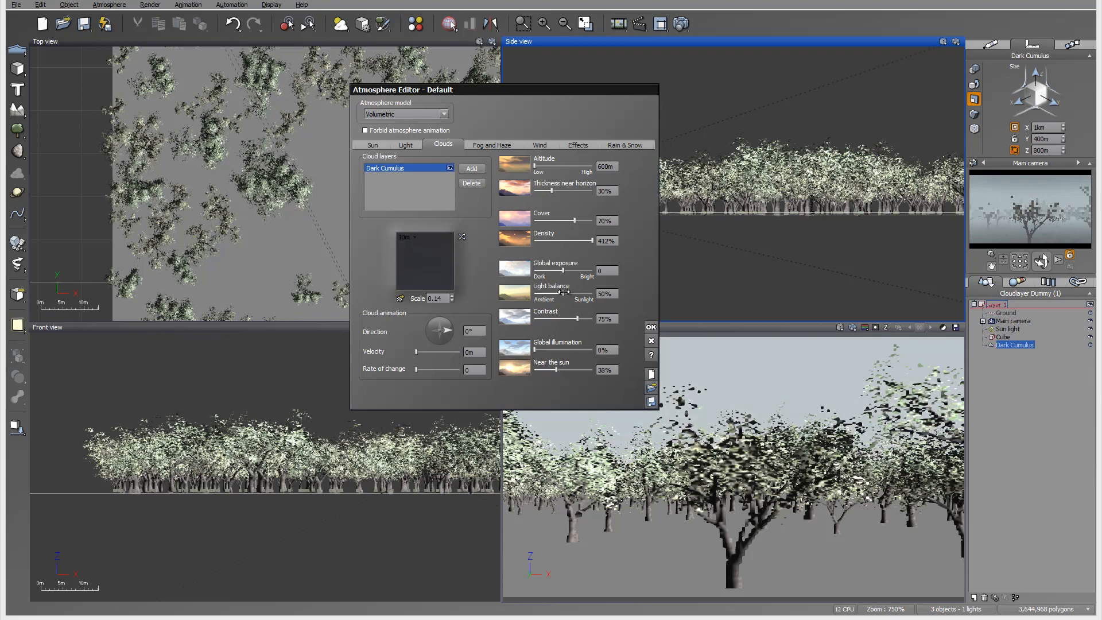
mouse_move(563, 293)
mouse_down()
mouse_move(581, 293)
mouse_move(552, 292)
mouse_up()
Set the cloud layer's thickness near horizon to 81%, cover to 59% and altitude to 200m.
drag(552, 190, 534, 167)
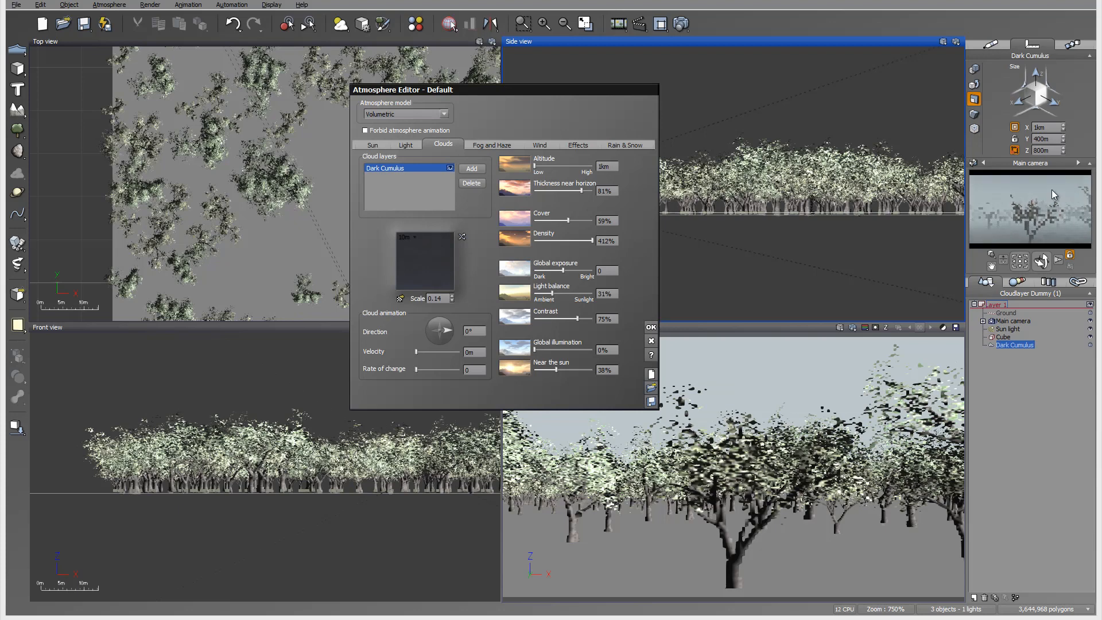
click(615, 165)
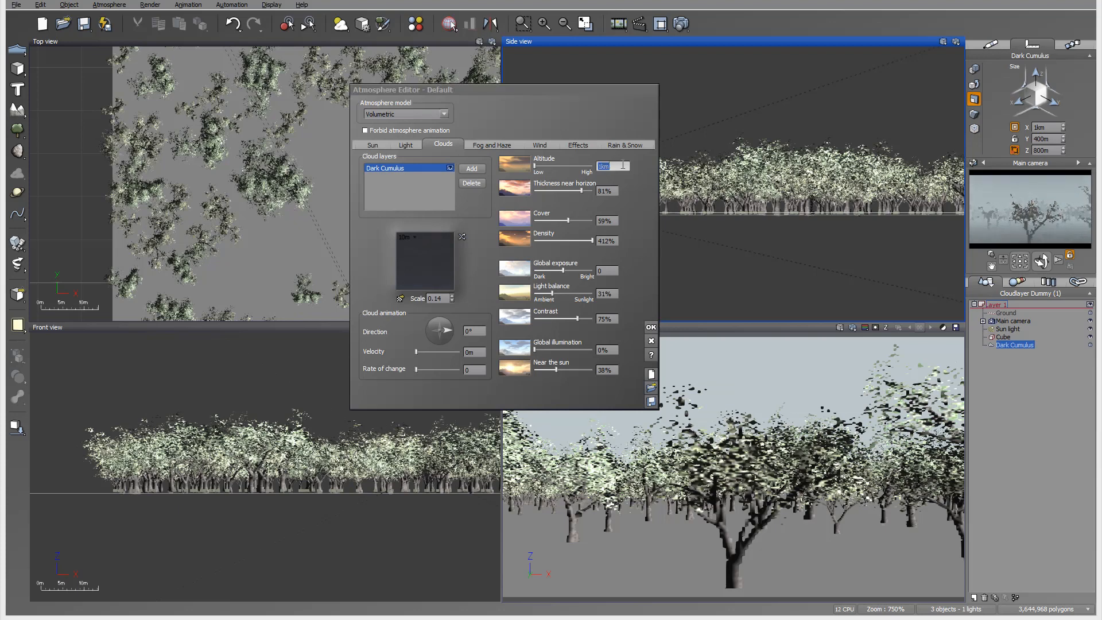
text(200m)
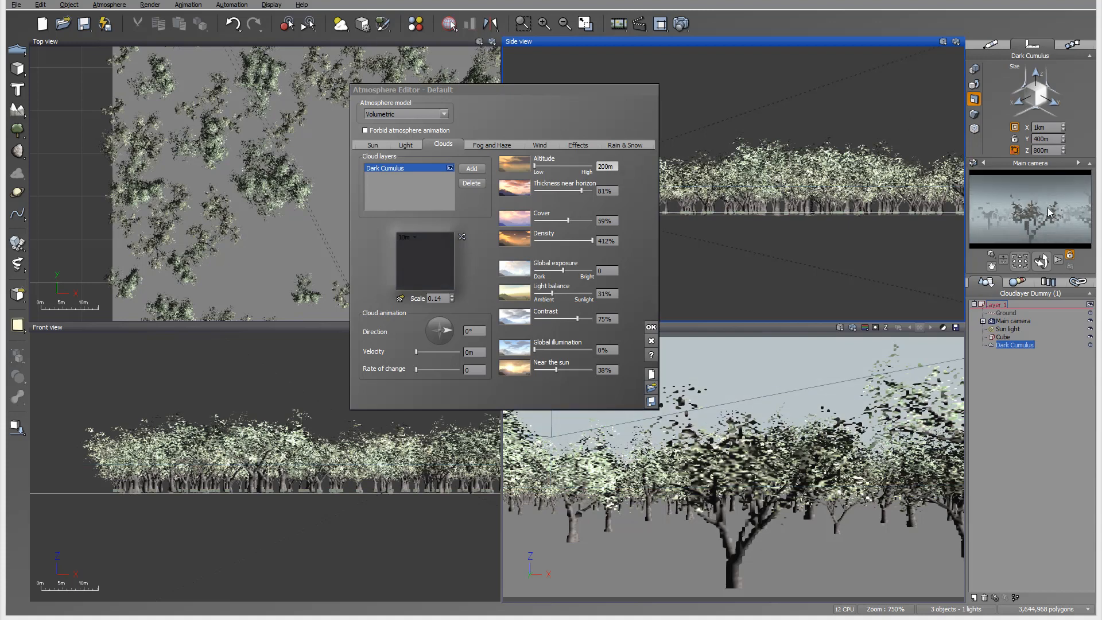
Look through the fog, wind and effects settings and set the precipitation type to Rain.
click(483, 147)
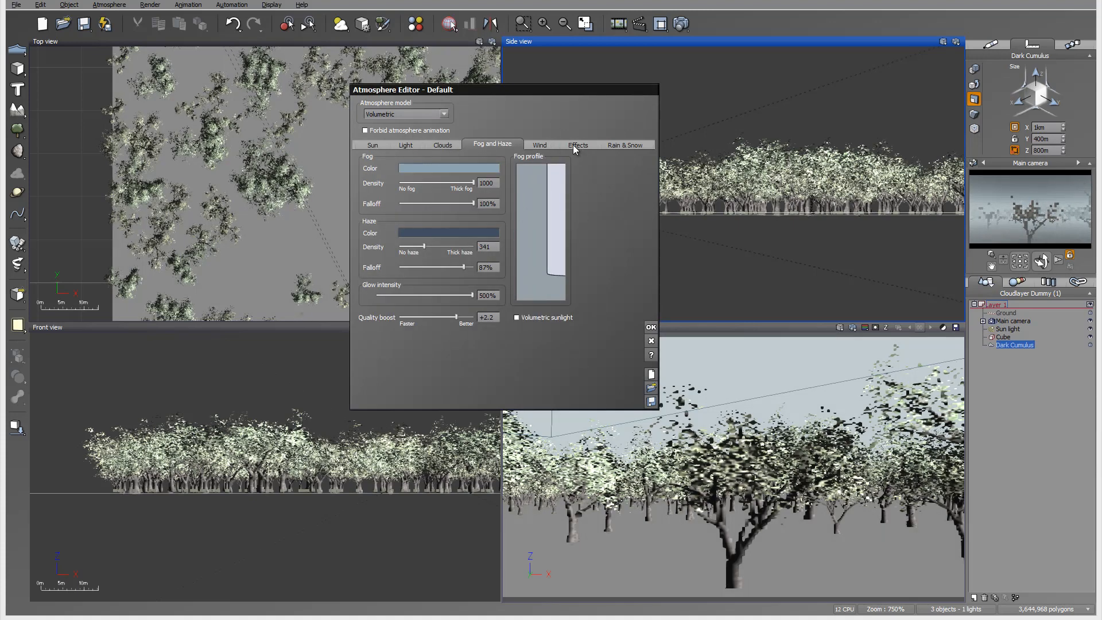
click(539, 145)
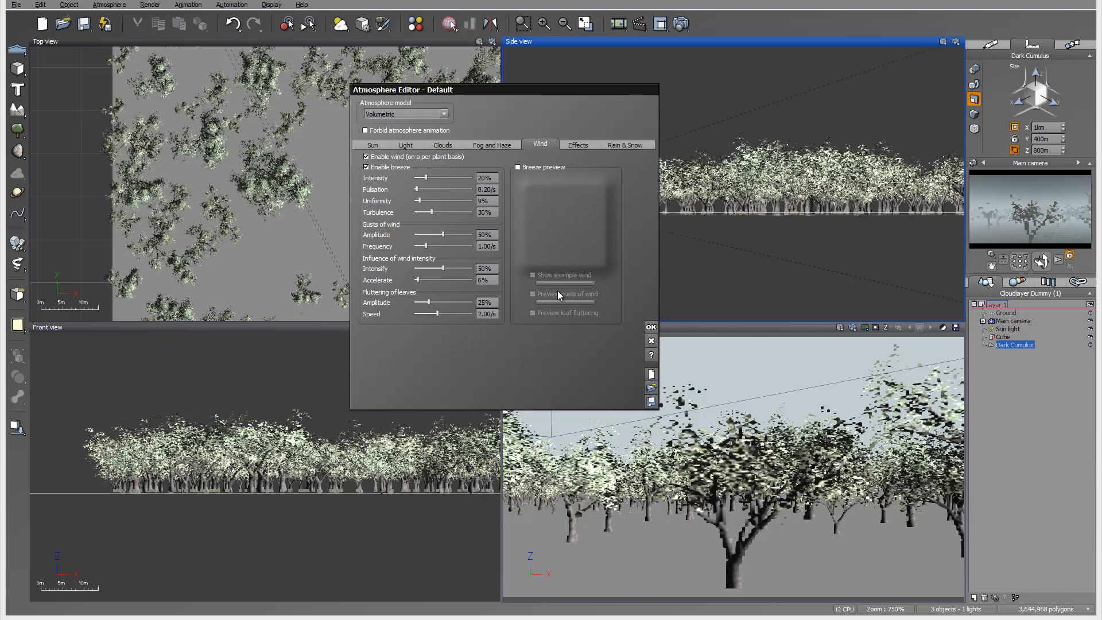
click(578, 145)
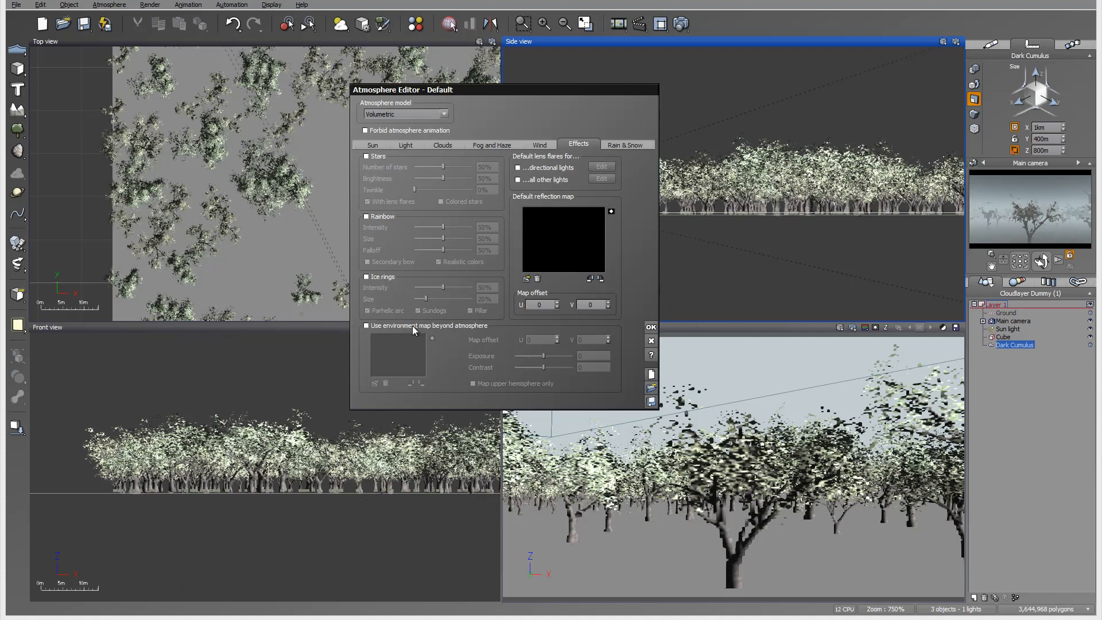
click(627, 146)
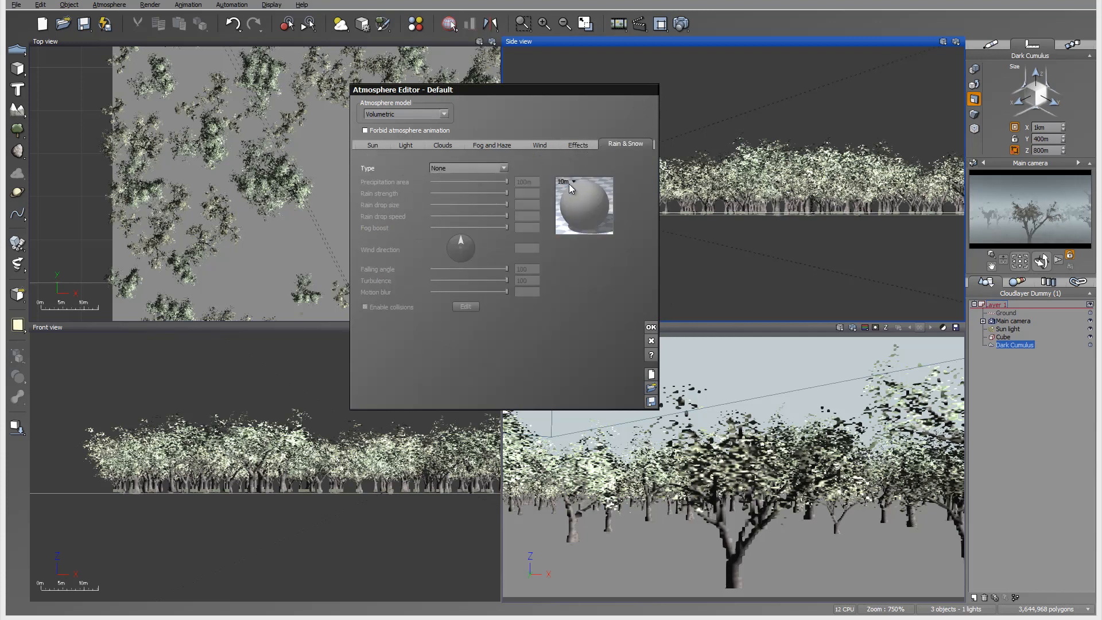
click(484, 166)
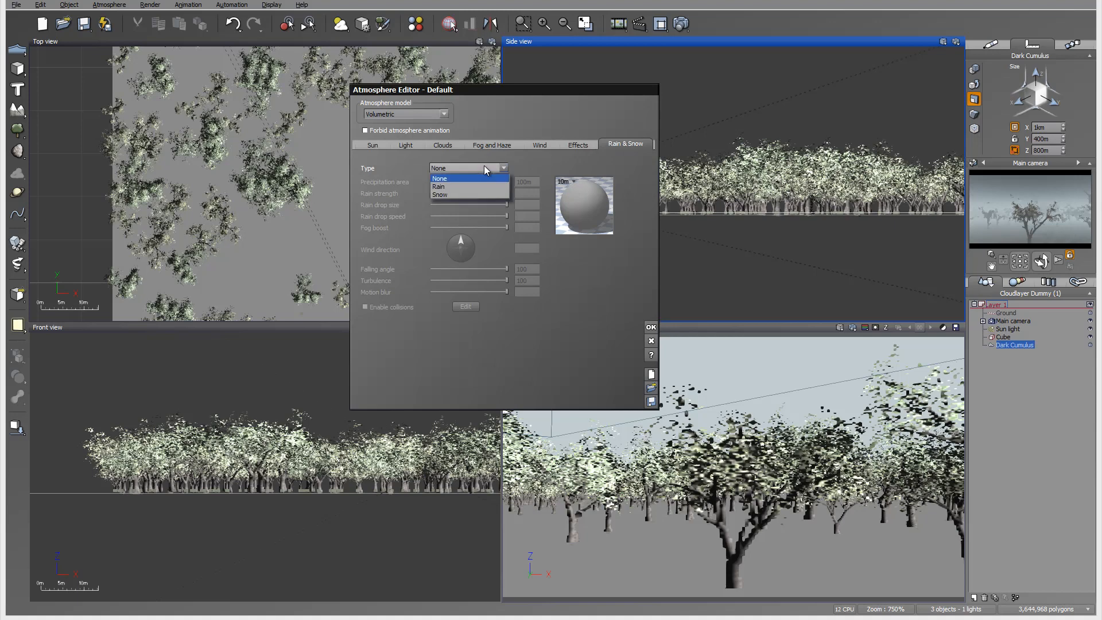
click(474, 184)
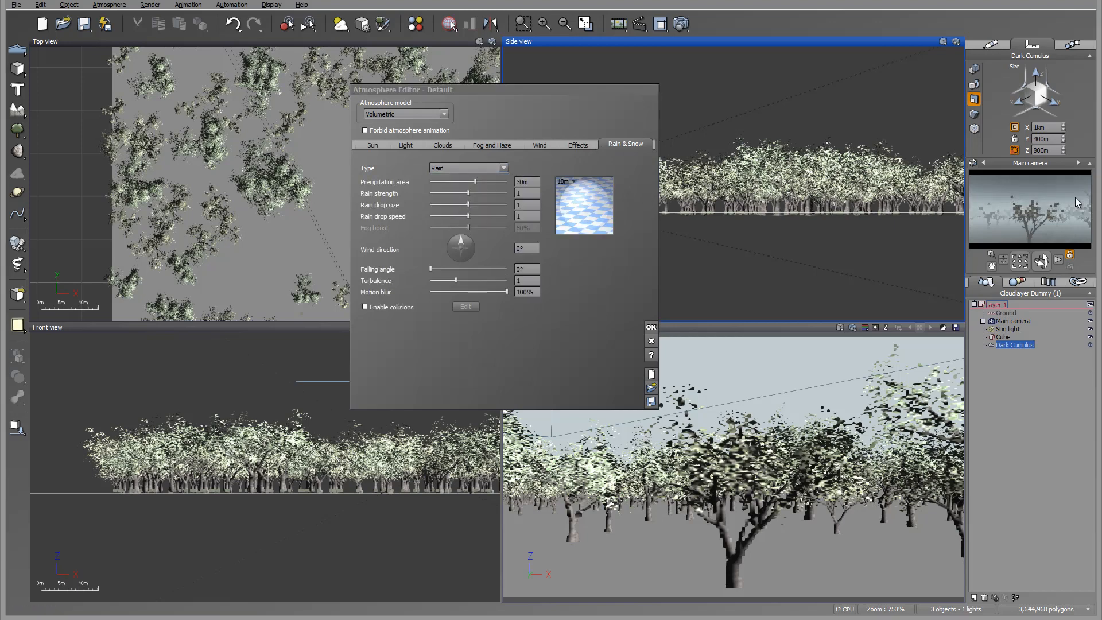
Apply the rain settings and render the main camera view to check the rainy atmosphere.
click(651, 327)
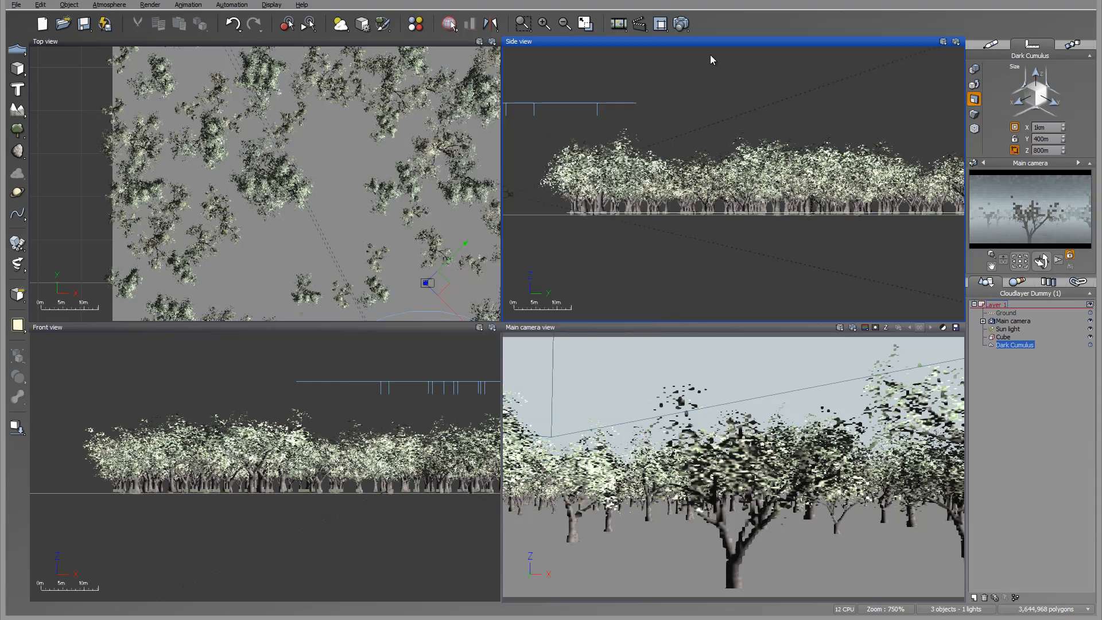
click(682, 24)
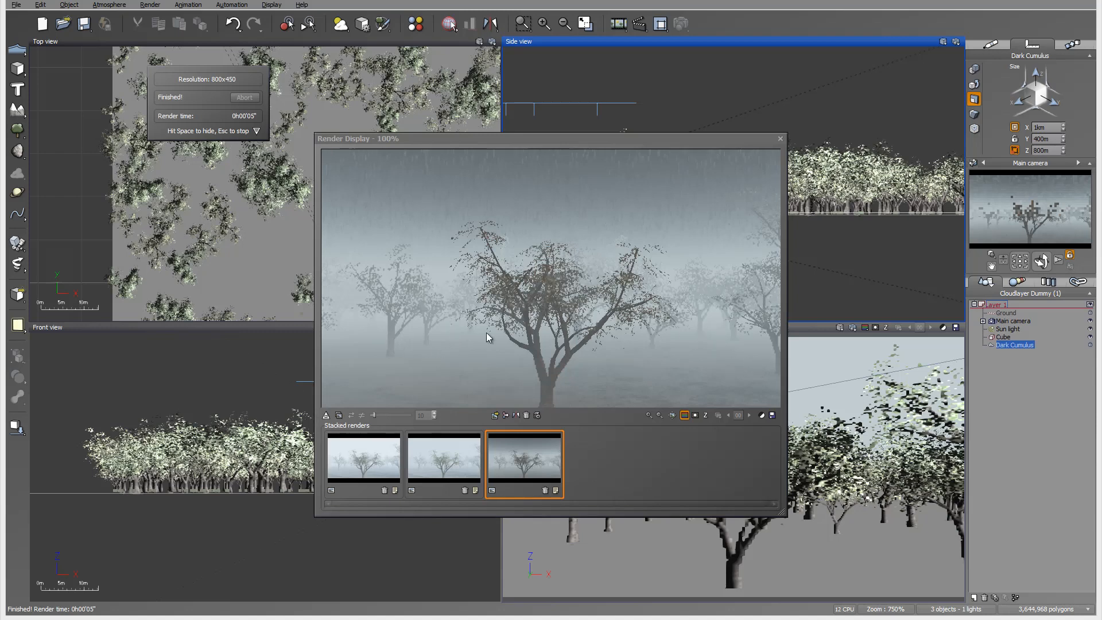
click(780, 138)
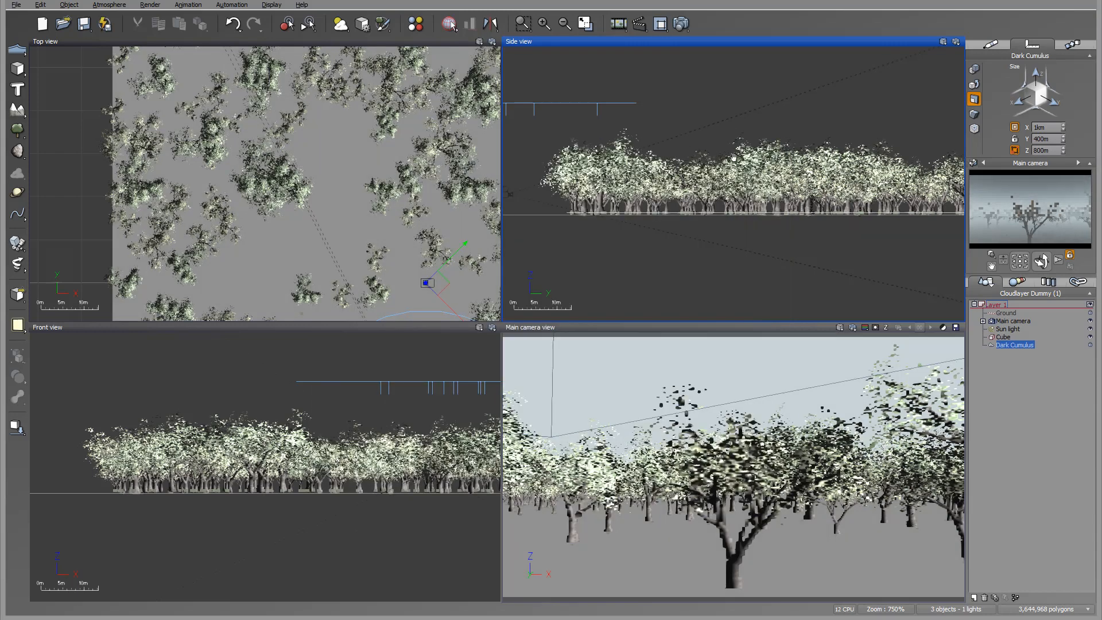
Add a quadratic spot light and position it above the trees at about X 18.9 m, Y 7.7 m, Z 23.4 m, aimed diagonally across the orchard.
right_drag(734, 158, 758, 191)
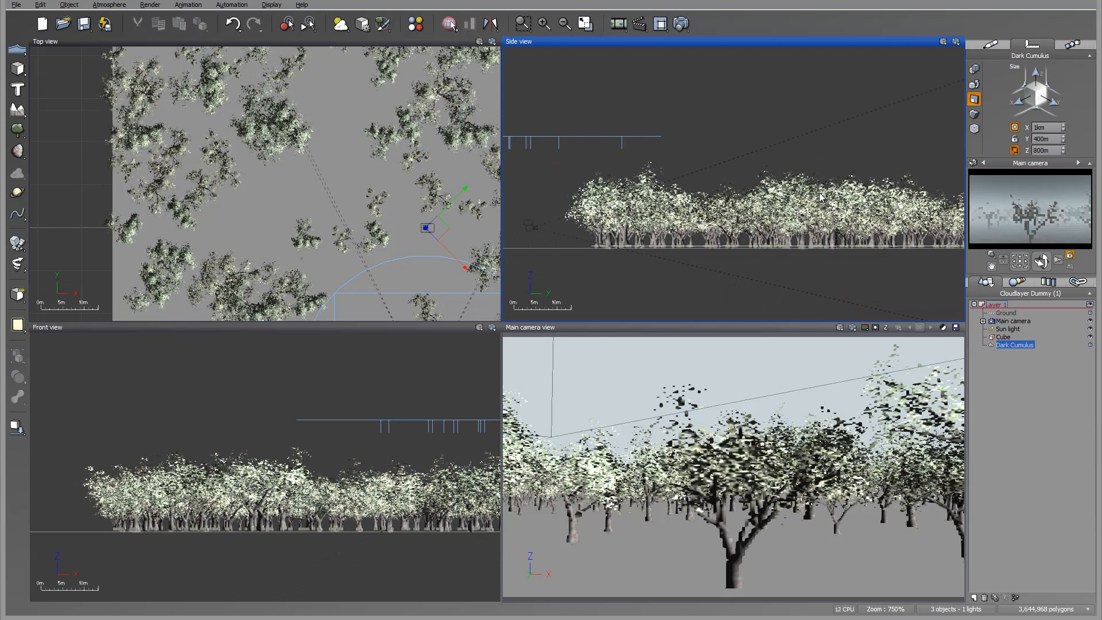
right_drag(826, 194, 799, 198)
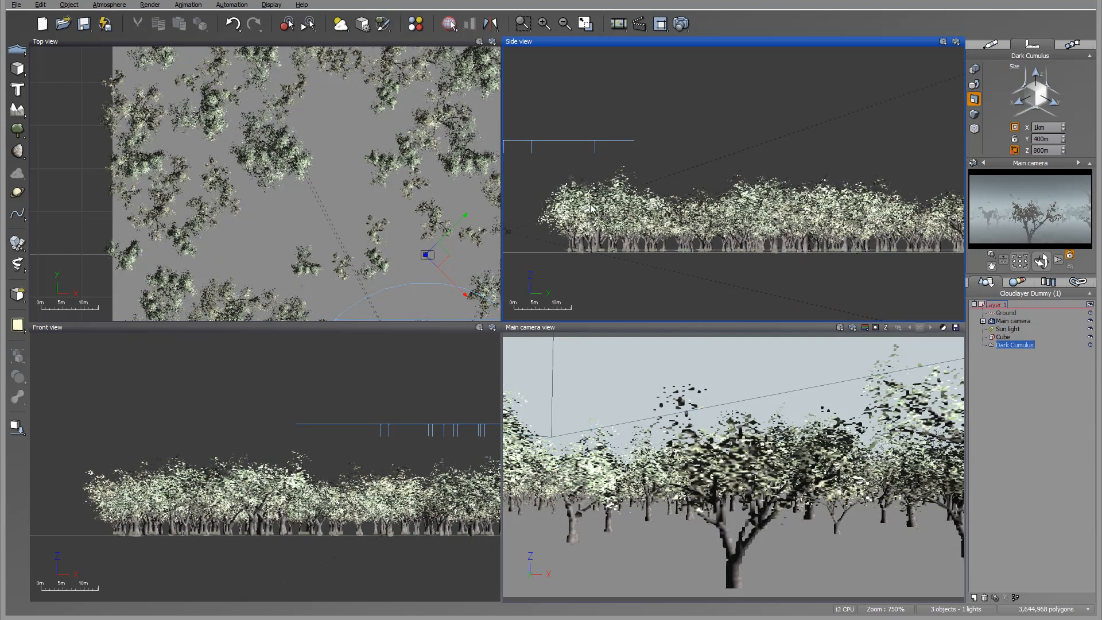
drag(23, 334, 90, 331)
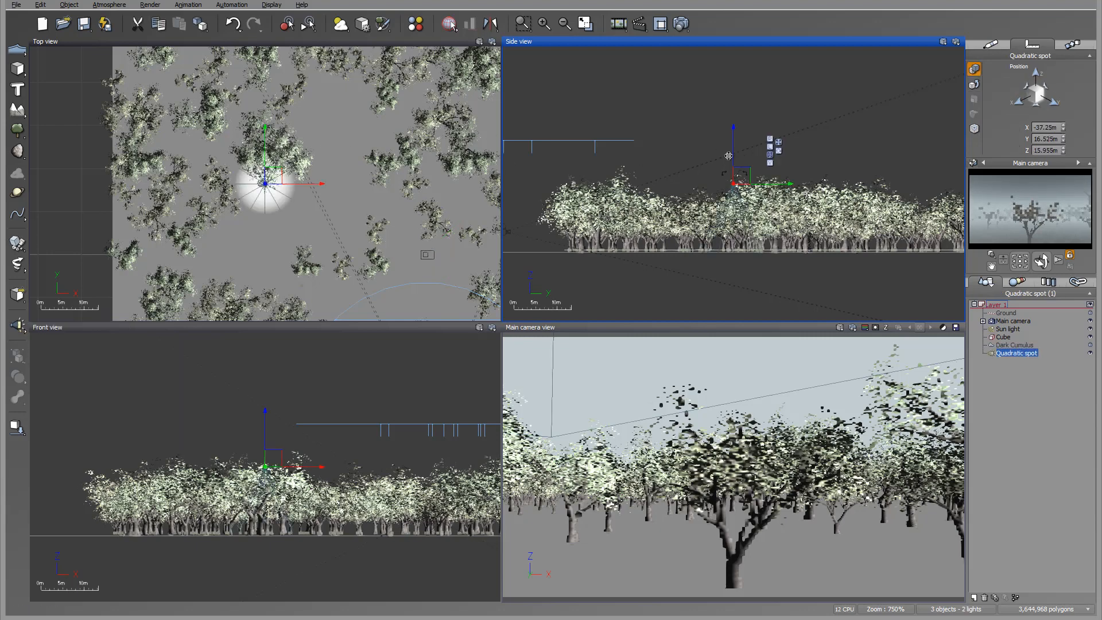
drag(739, 175, 731, 126)
right_drag(368, 191, 295, 100)
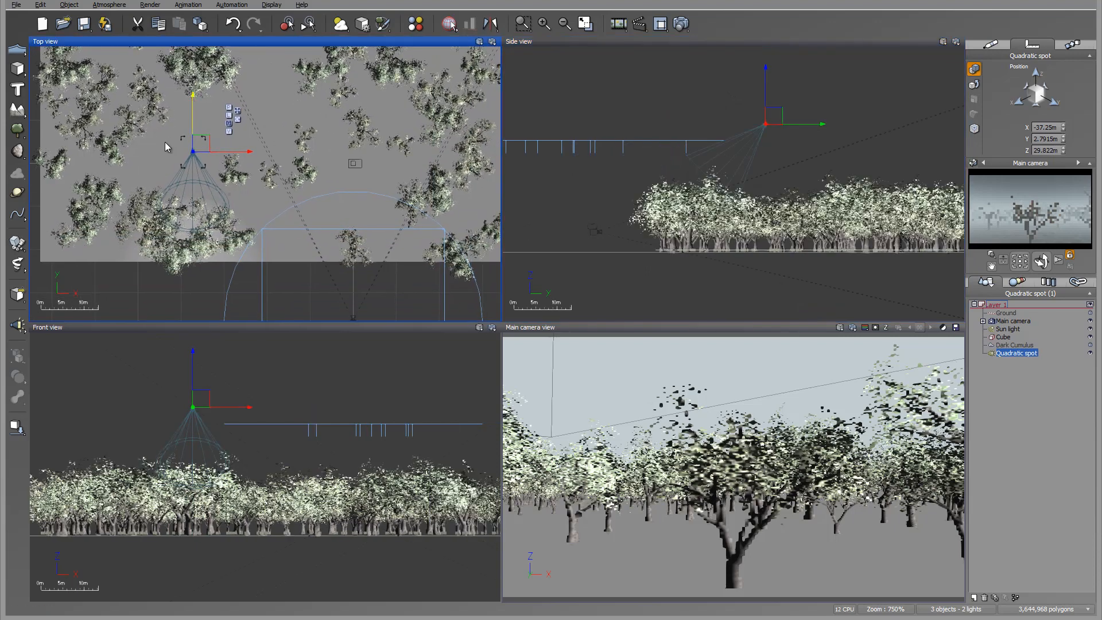
drag(198, 146, 479, 135)
mouse_move(789, 125)
mouse_down()
mouse_move(797, 146)
mouse_move(776, 136)
mouse_up()
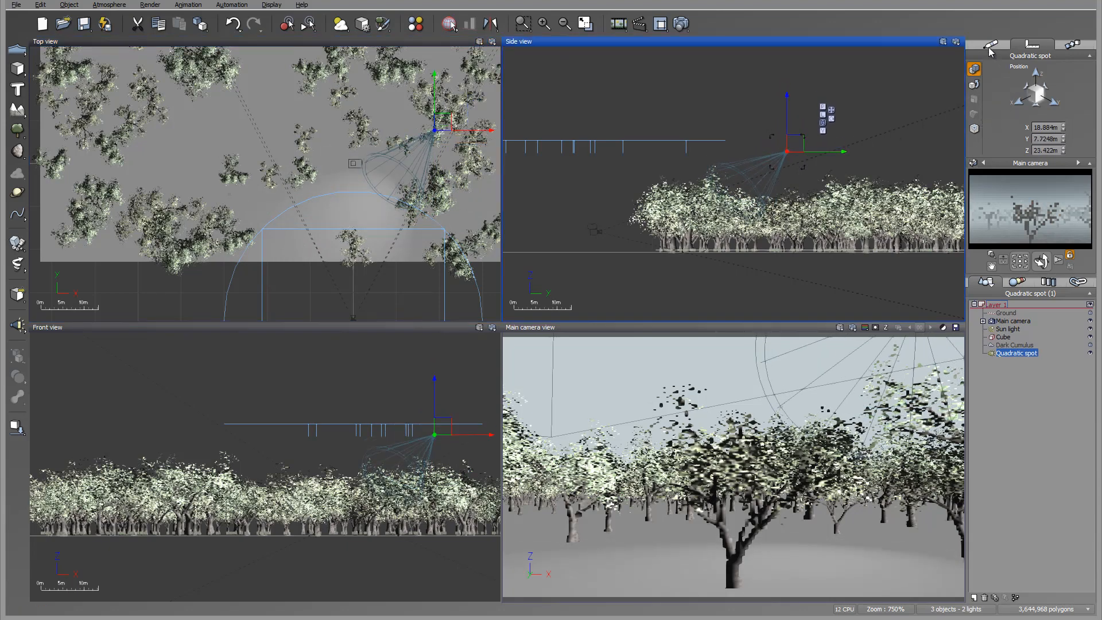
Set the spot light's power to 145 and give it a light gel using the Spots Gel material from the Light Gels collection.
click(989, 47)
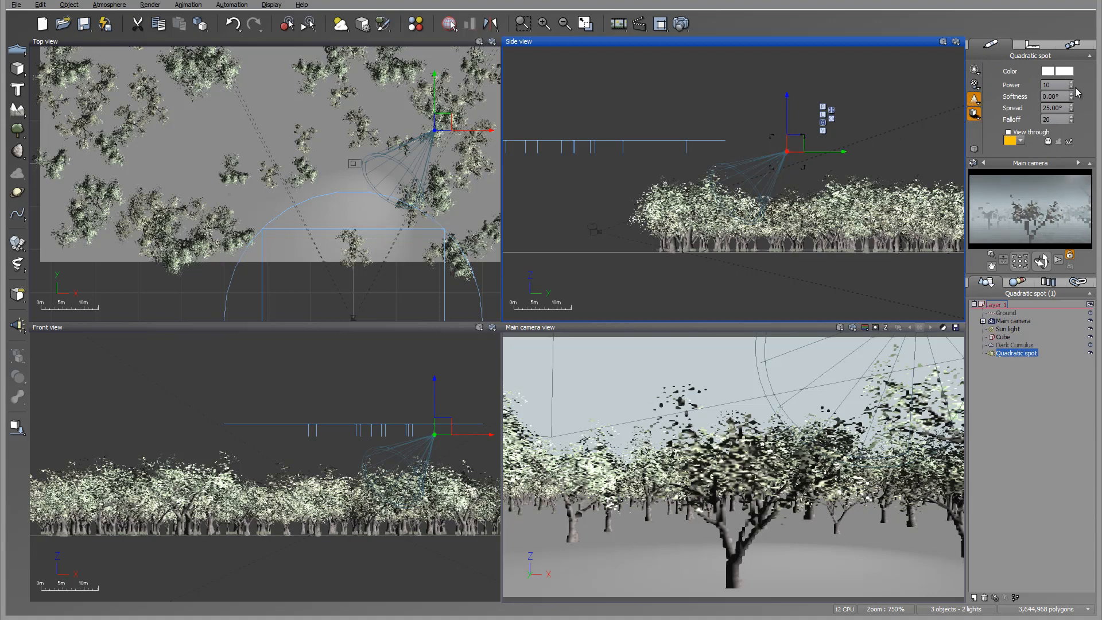
drag(1071, 86, 1071, 35)
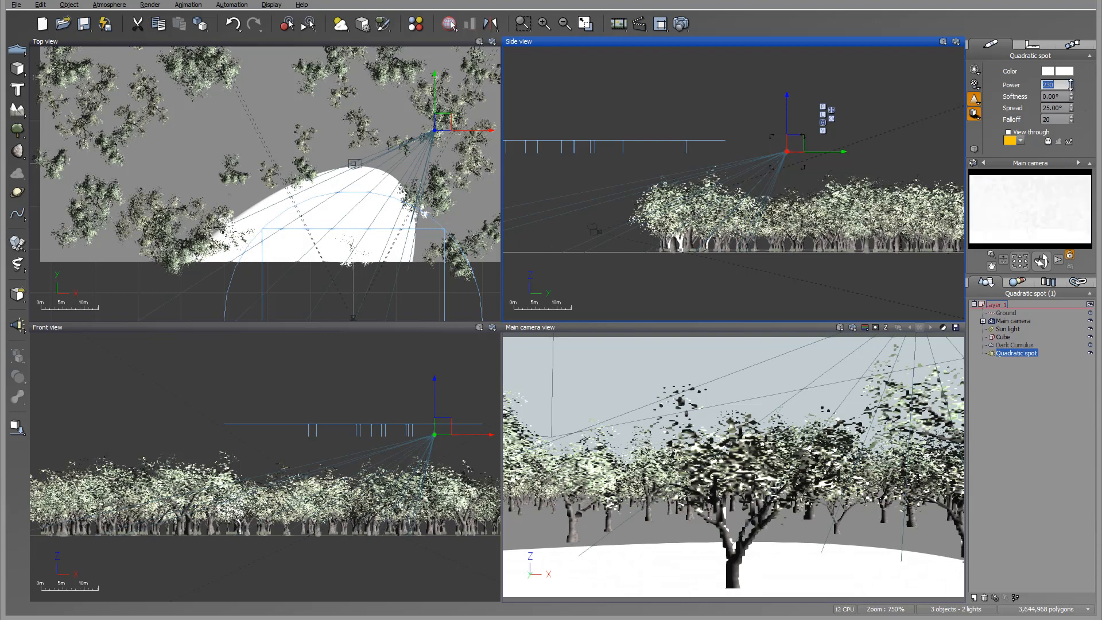
drag(1071, 85, 1072, 90)
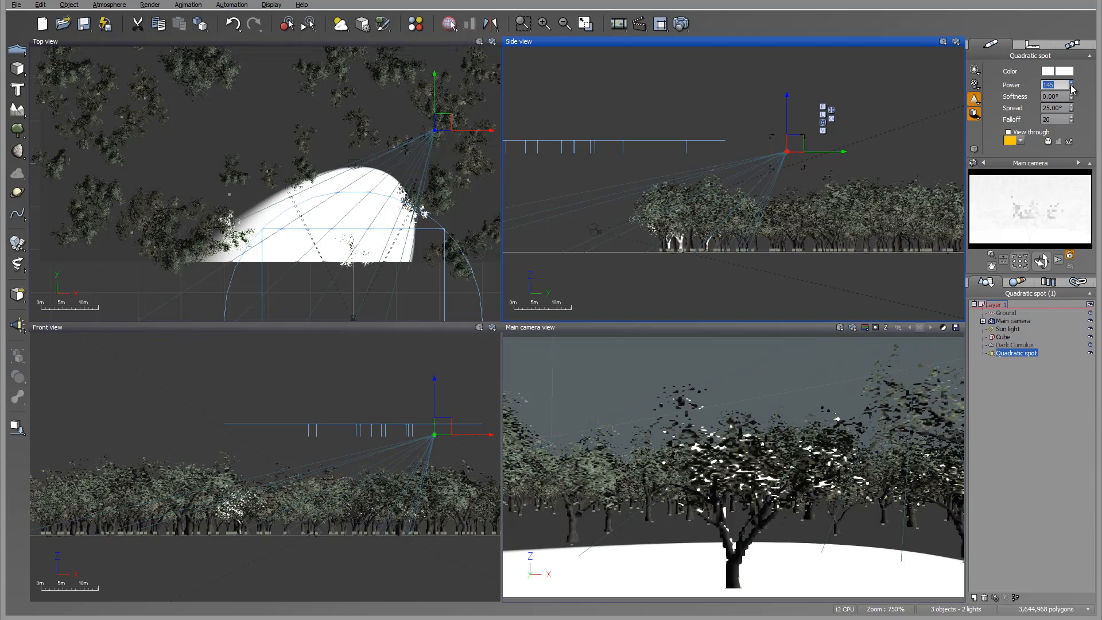
click(975, 85)
click(998, 108)
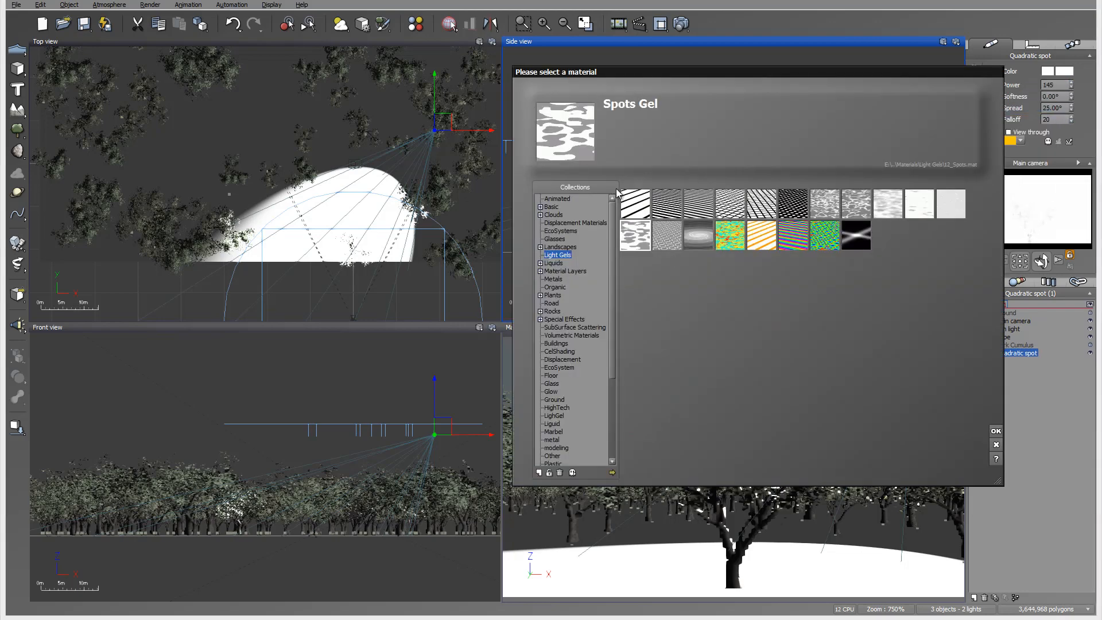
click(996, 430)
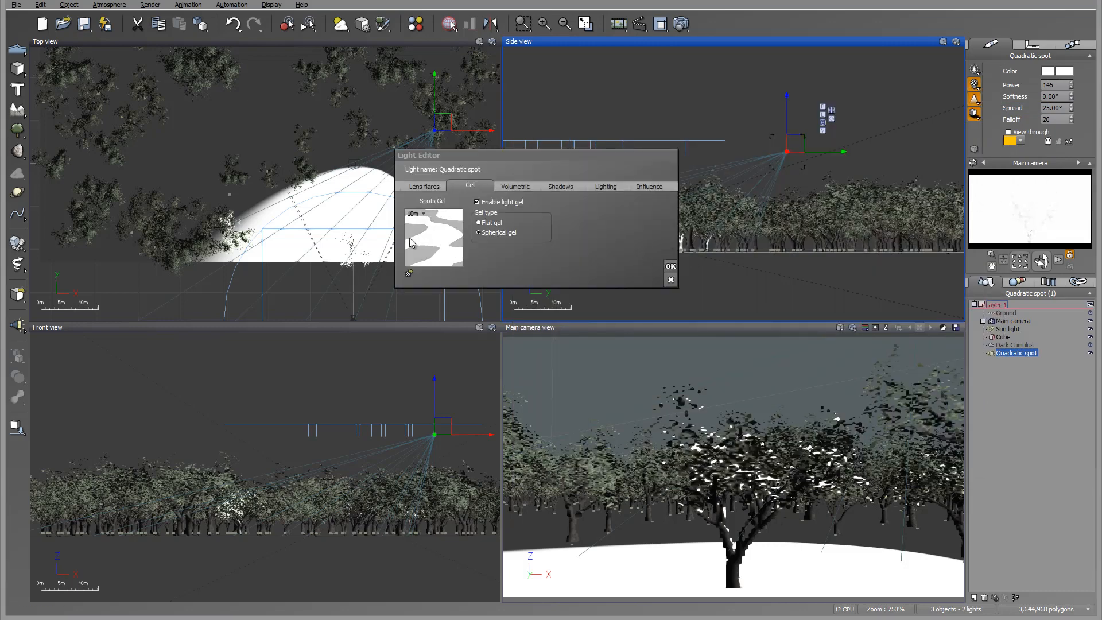
Change the first key color of the Spots Gel color gradient to near black, with red, green and blue at 1.
double_click(427, 231)
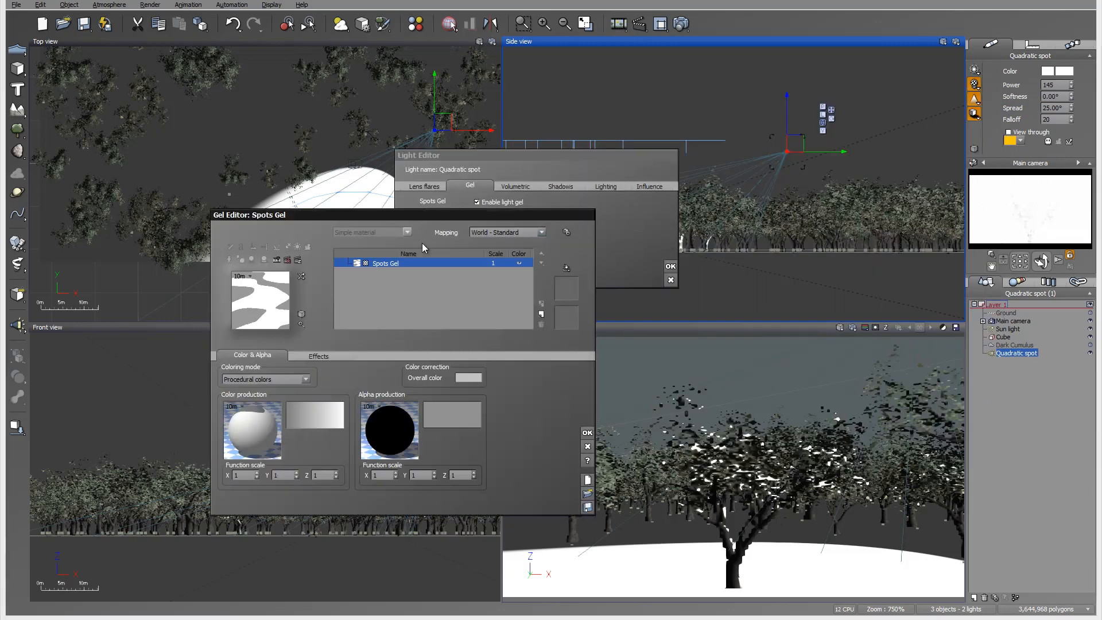
click(311, 412)
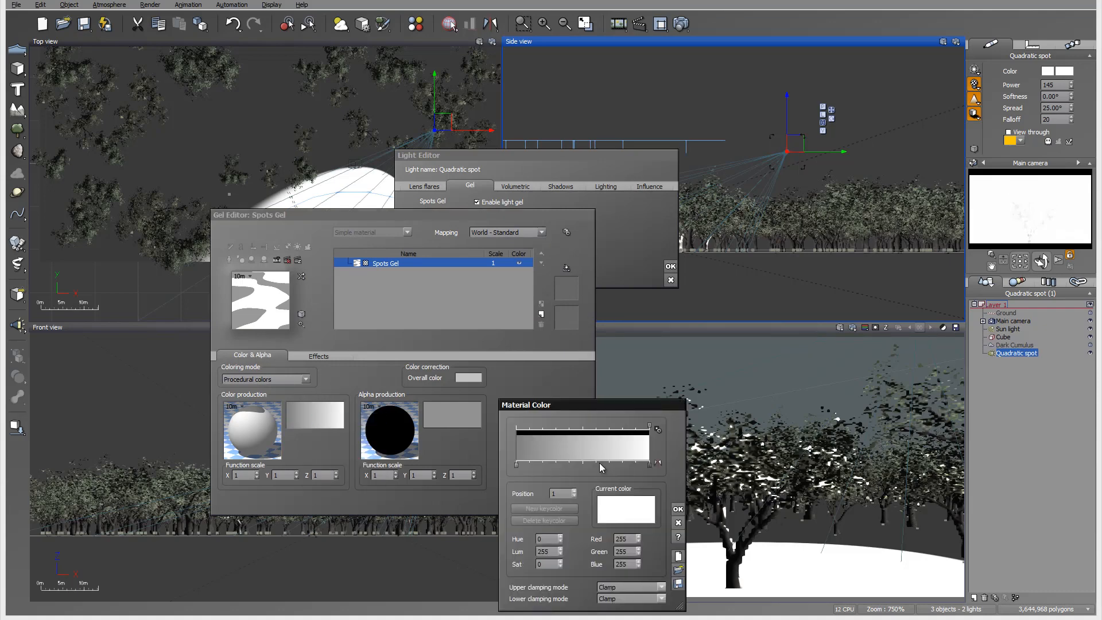
click(515, 466)
right_click(628, 507)
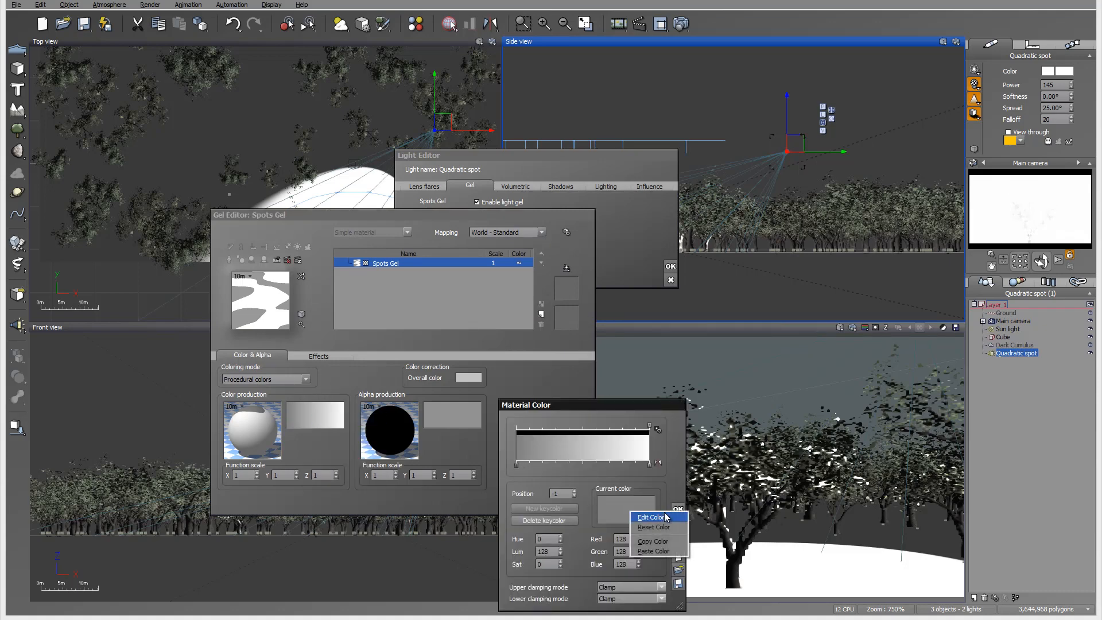
click(664, 517)
drag(439, 183, 436, 197)
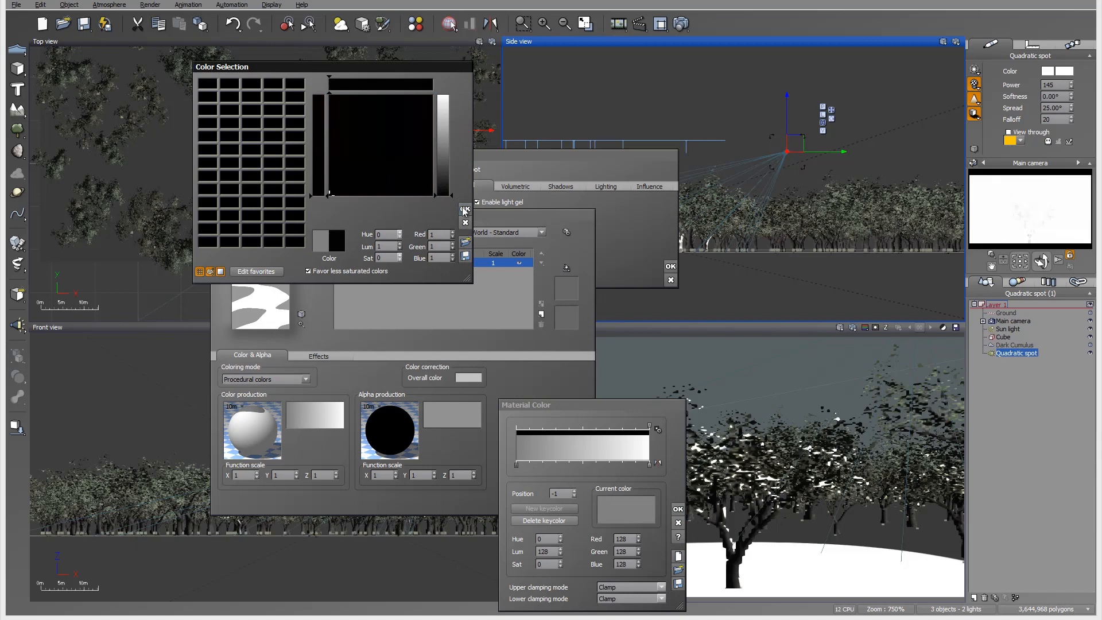
click(466, 209)
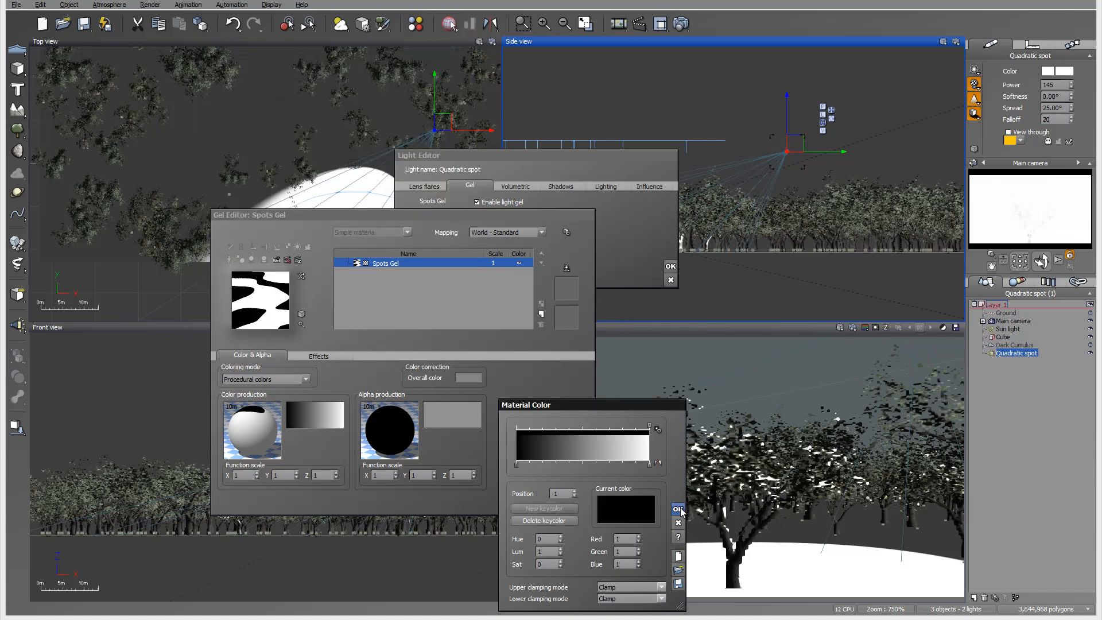
click(678, 509)
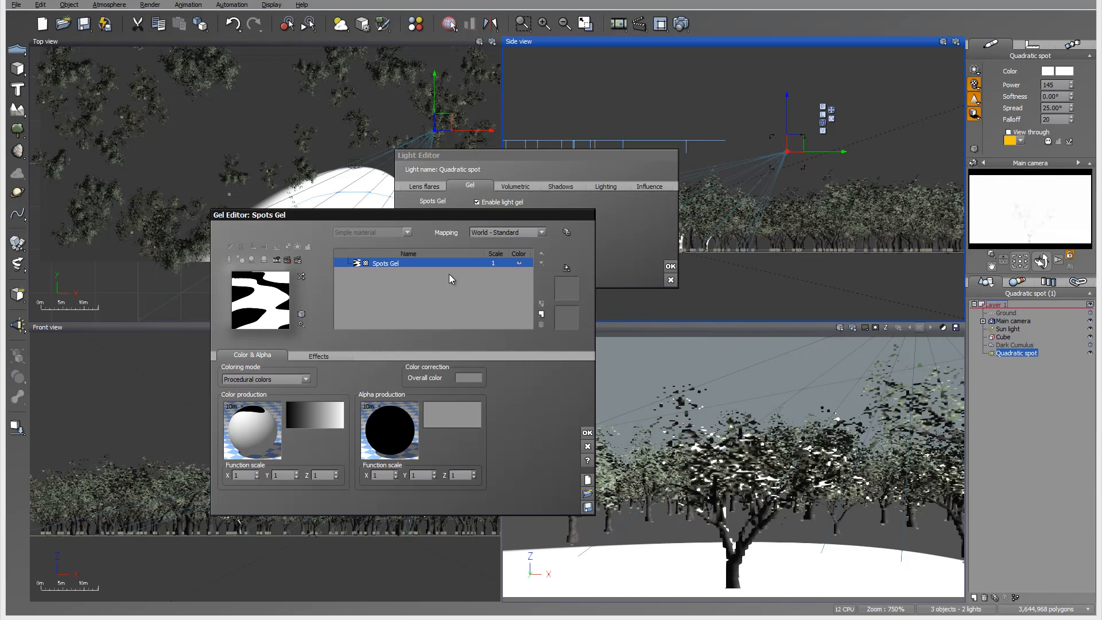
Set the gel's color function scale to 0.5 on X, Y and Z and accept the gel and light settings.
click(245, 474)
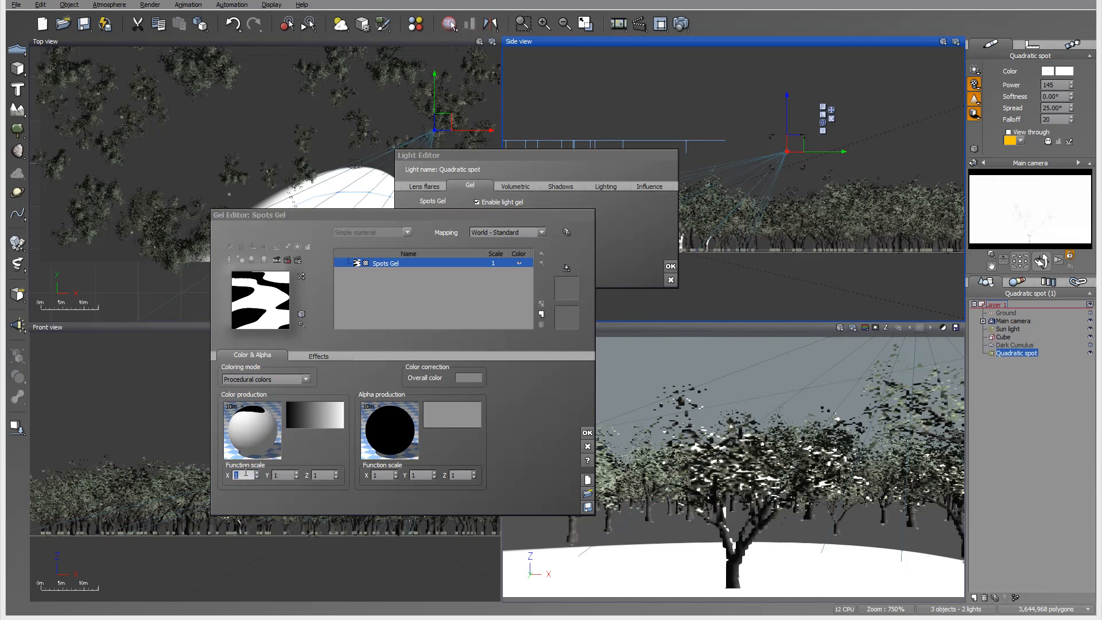
text(0.5)
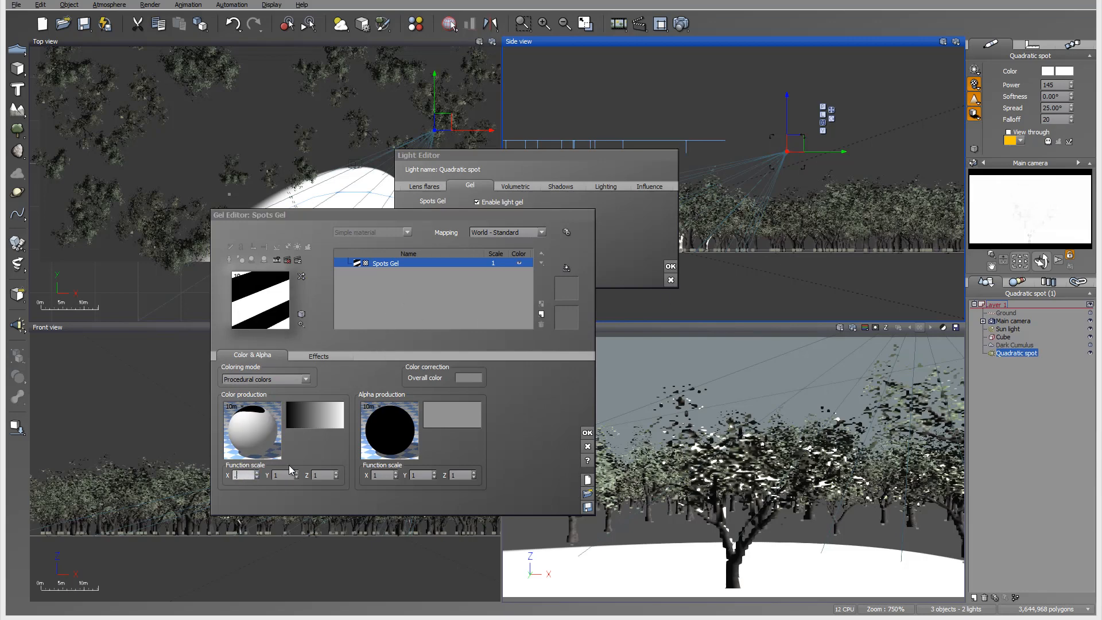
key(Tab)
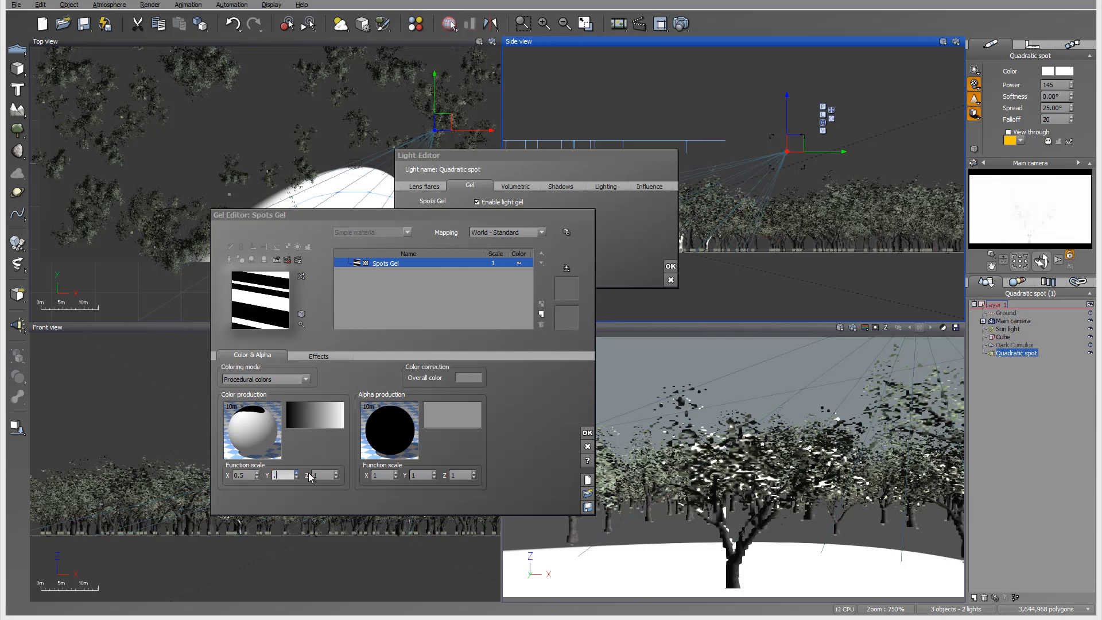
text(0.5)
key(Tab)
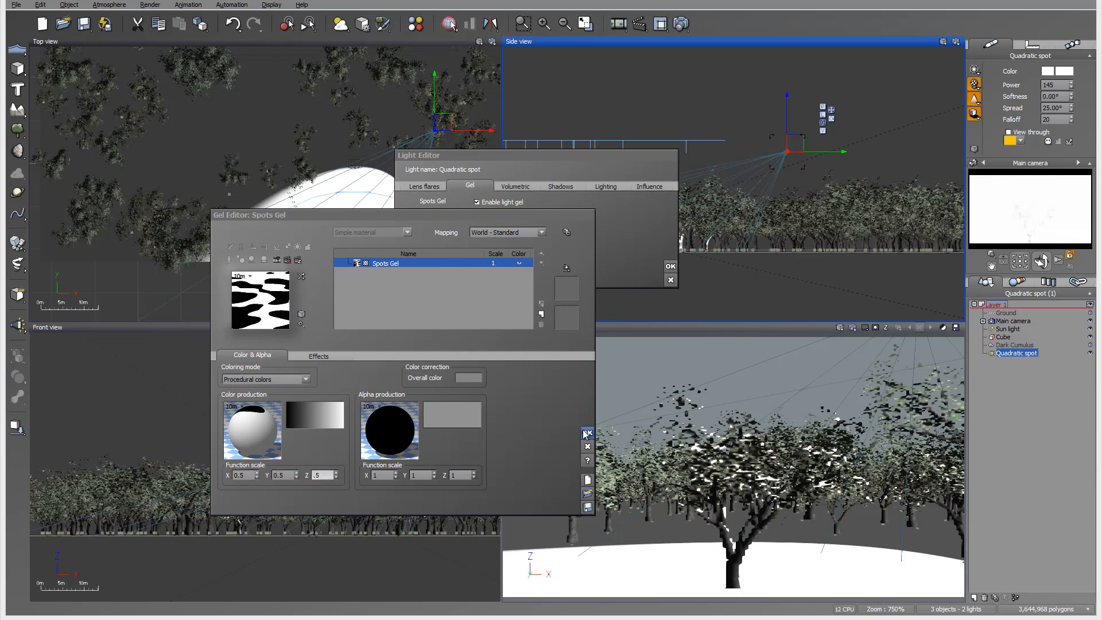
text(.5)
click(587, 433)
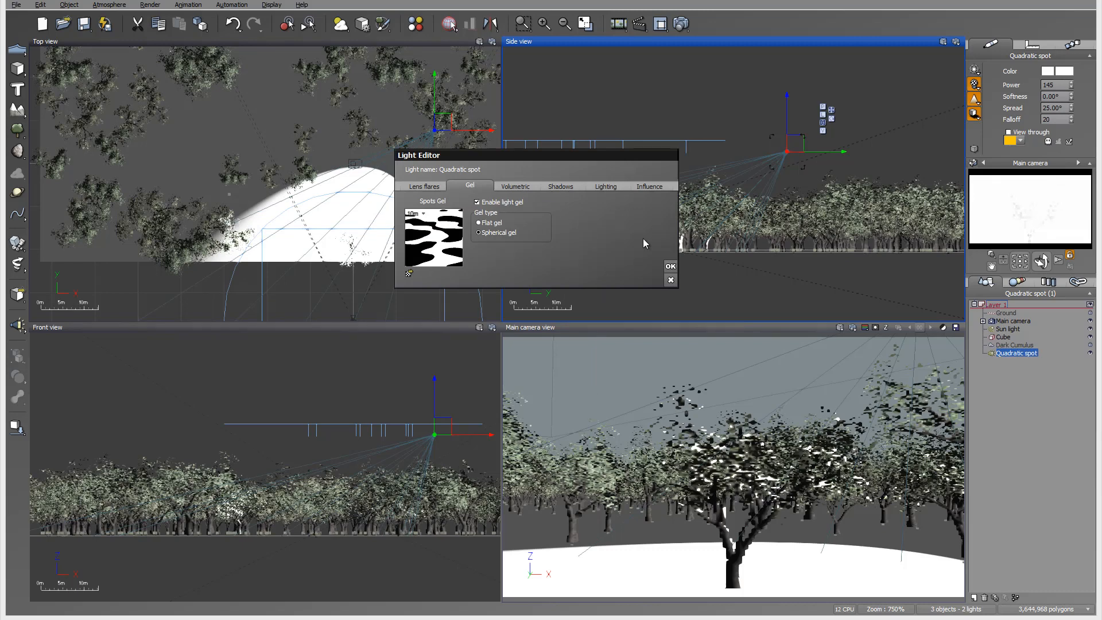
click(676, 266)
Set the spot light's power to 40, softness to 22°, spread to 47.5° and falloff to 170.
drag(1072, 86, 1072, 115)
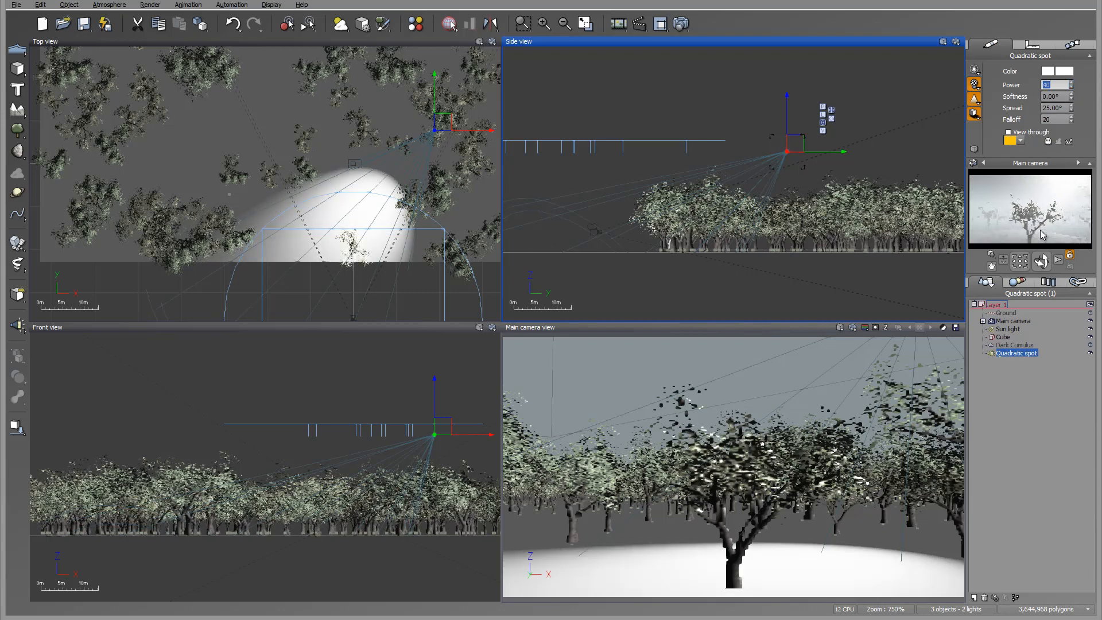
mouse_move(1071, 96)
mouse_down()
mouse_move(1071, 70)
mouse_move(1072, 113)
mouse_up()
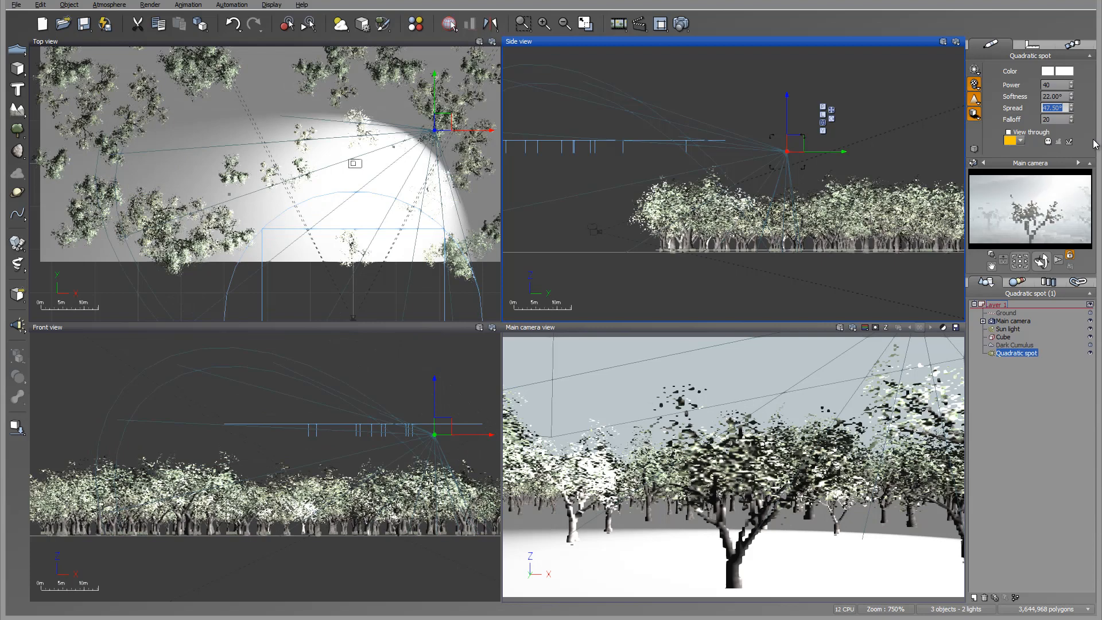
mouse_move(1071, 120)
mouse_down()
mouse_move(1071, 103)
mouse_move(1073, 124)
mouse_up()
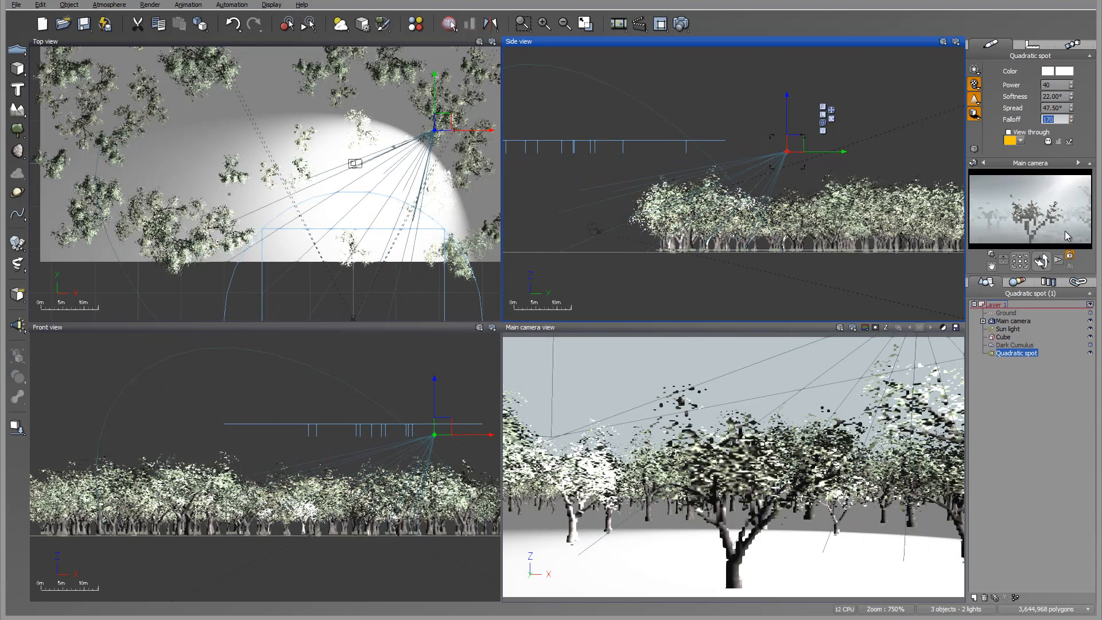
click(1071, 117)
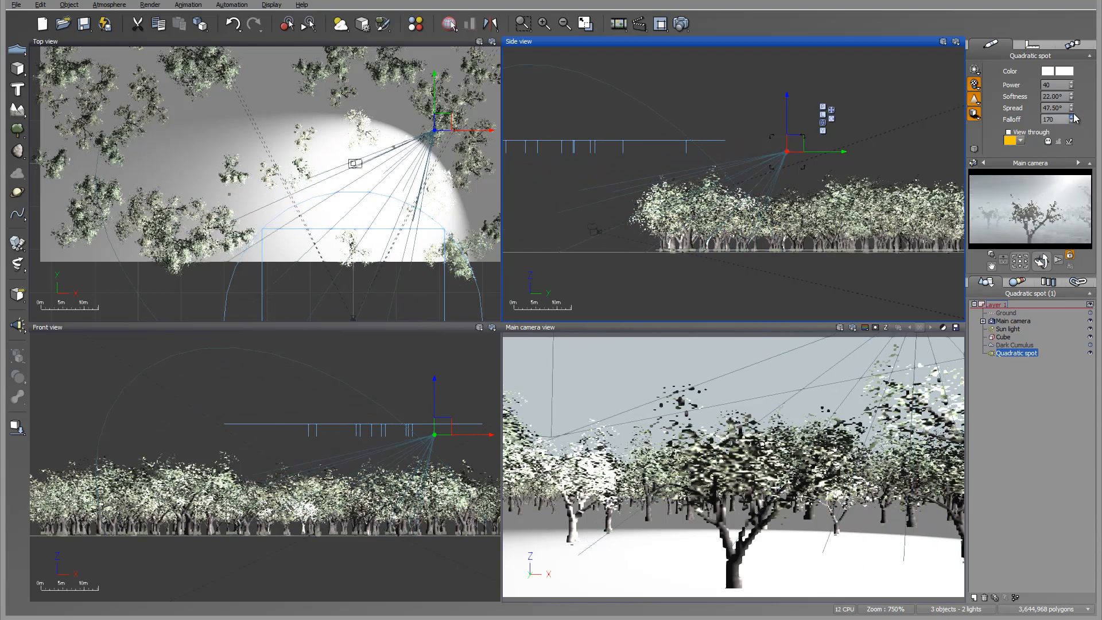
Render the scene and examine the spot light's beam through the fog in the finished picture at actual size.
click(681, 24)
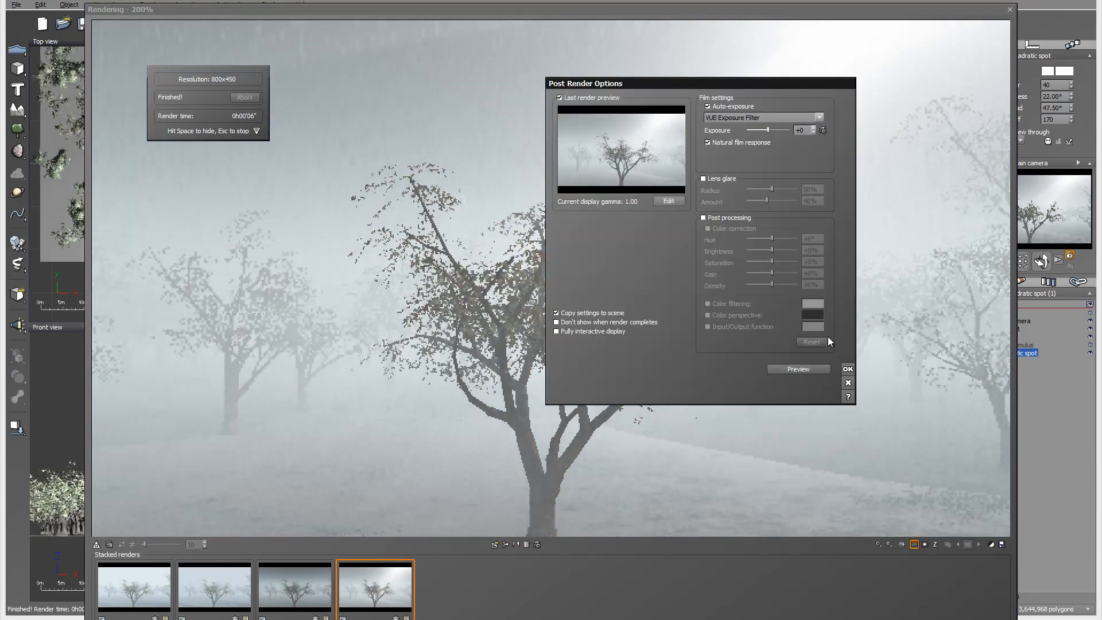
click(848, 370)
right_click(776, 199)
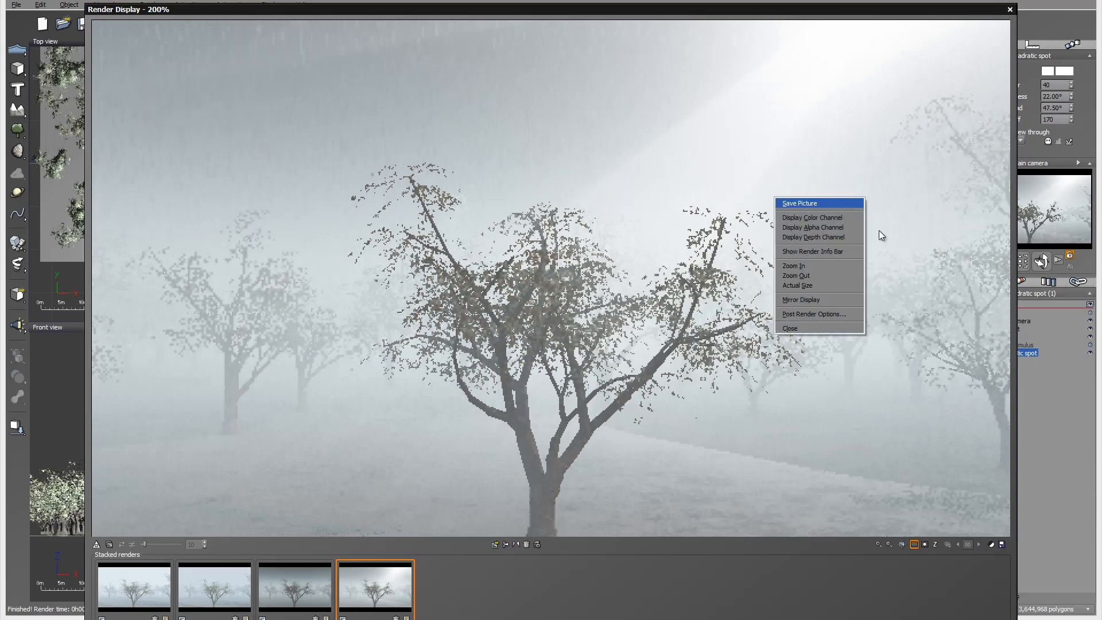
click(827, 287)
key(space)
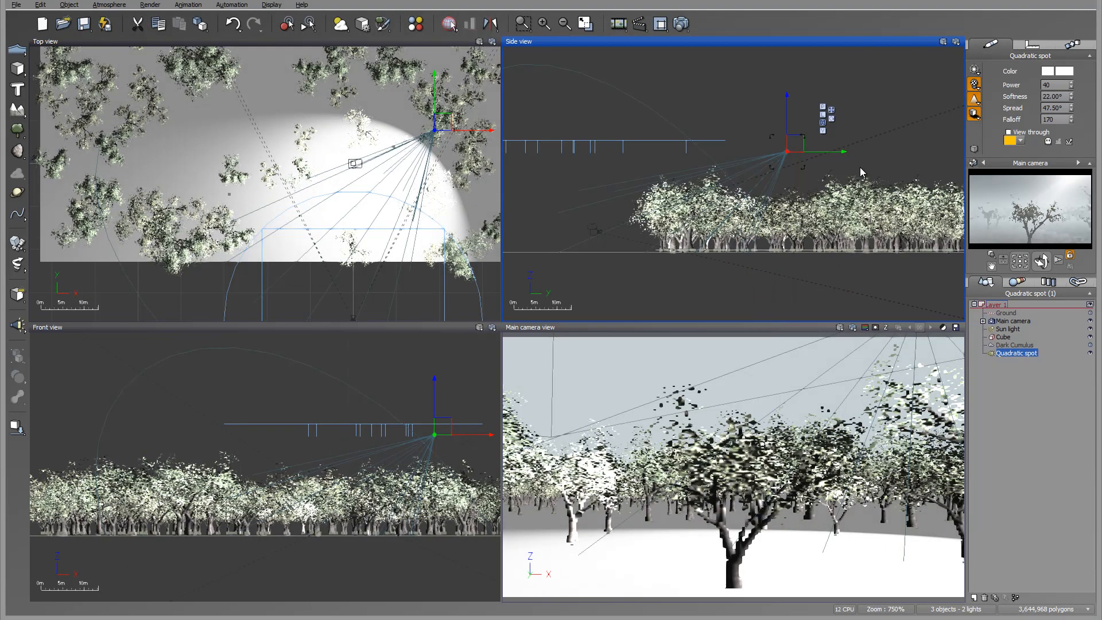
Lower the spot light to treetop height and move it behind the central tree to the far edge of the orchard.
right_drag(884, 153, 723, 121)
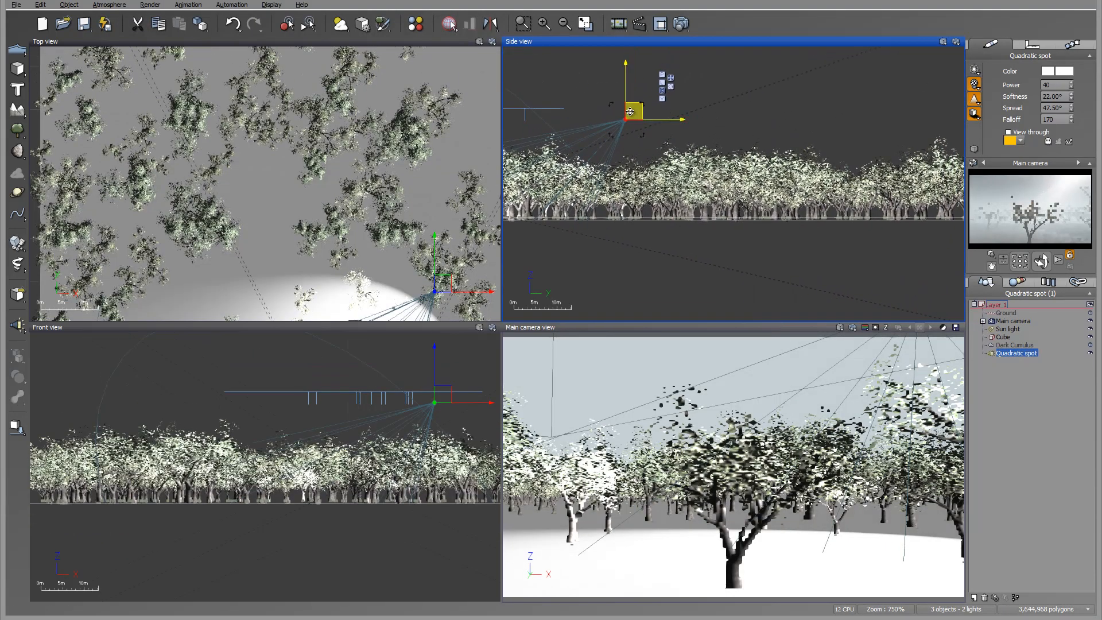
drag(630, 115, 850, 171)
right_drag(375, 142, 360, 246)
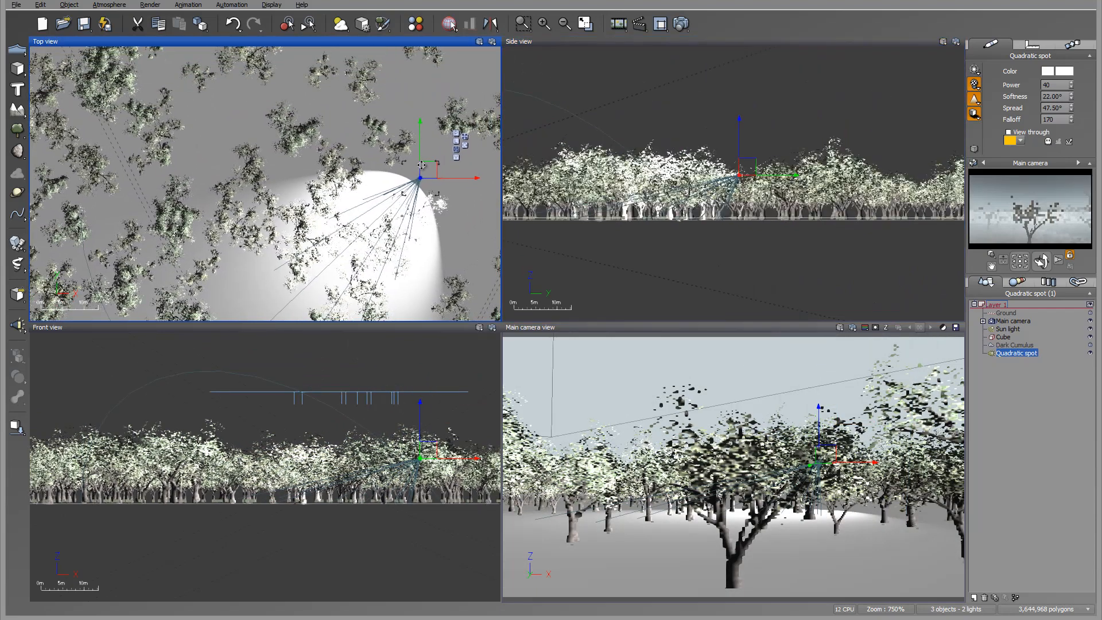
drag(423, 167, 374, 76)
scroll(325, 182, down, 5)
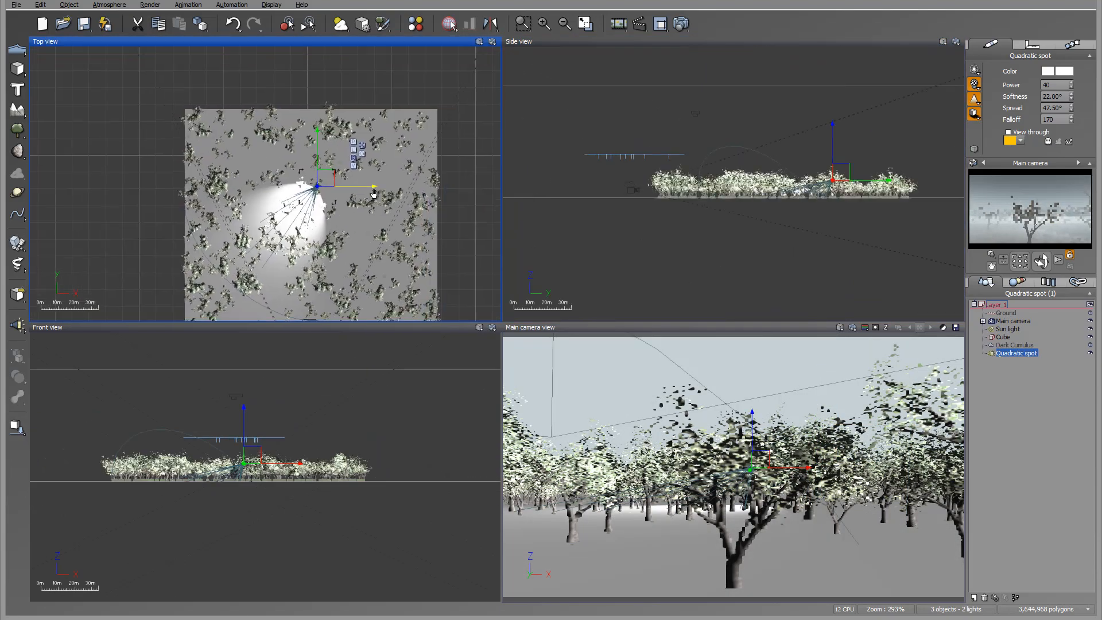
drag(325, 182, 329, 105)
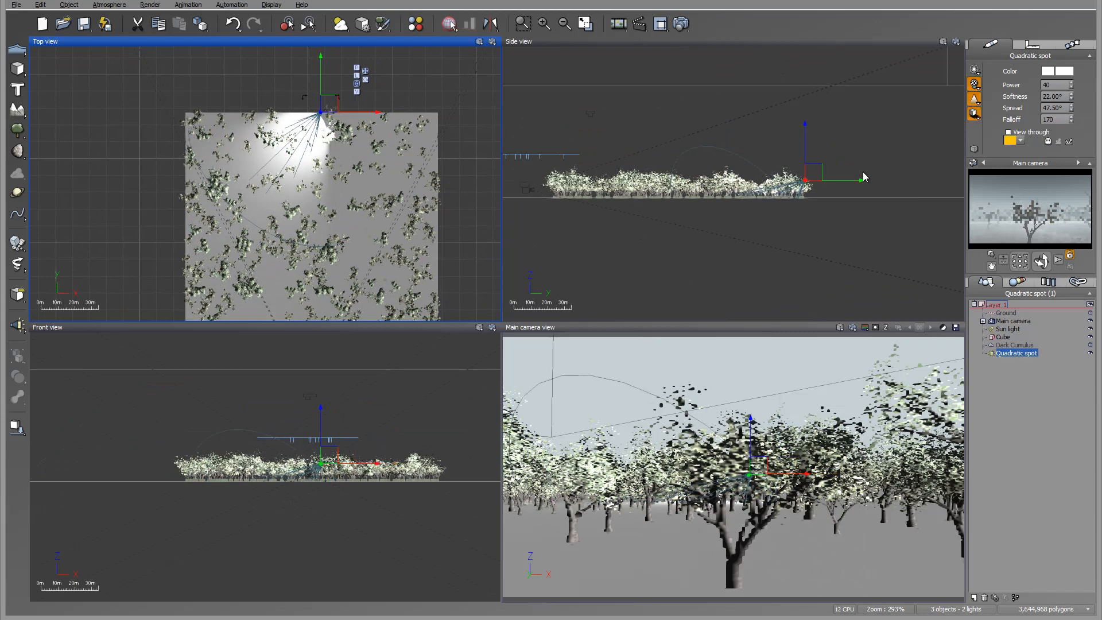
Aim the spot light straight into the orchard and centre it just beyond the orchard's far edge.
click(811, 175)
drag(827, 201, 814, 216)
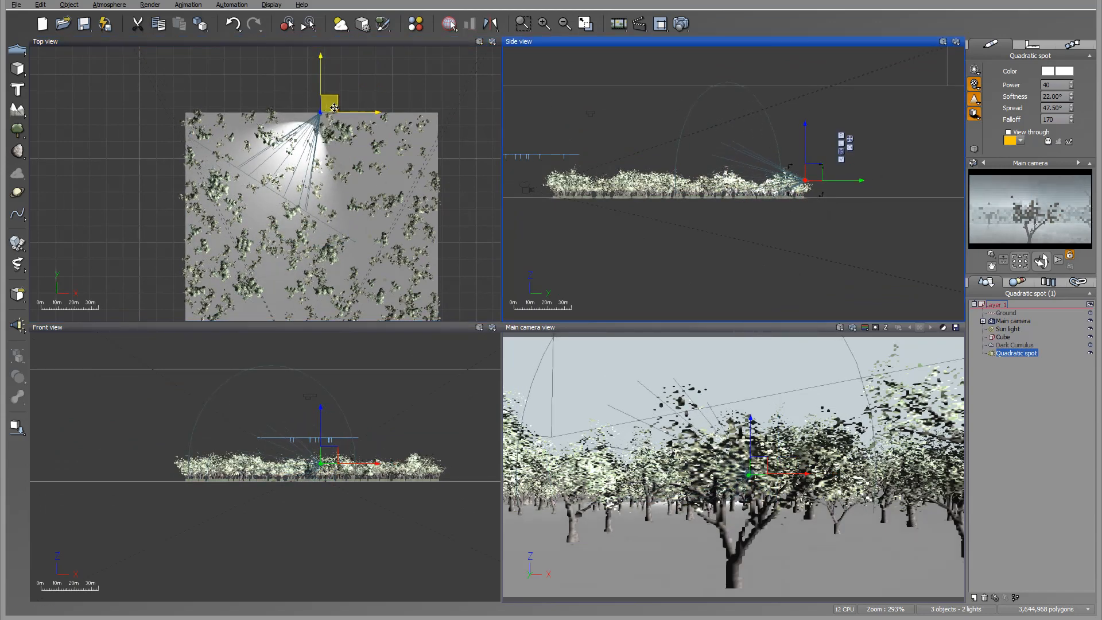
click(352, 97)
drag(345, 92, 321, 97)
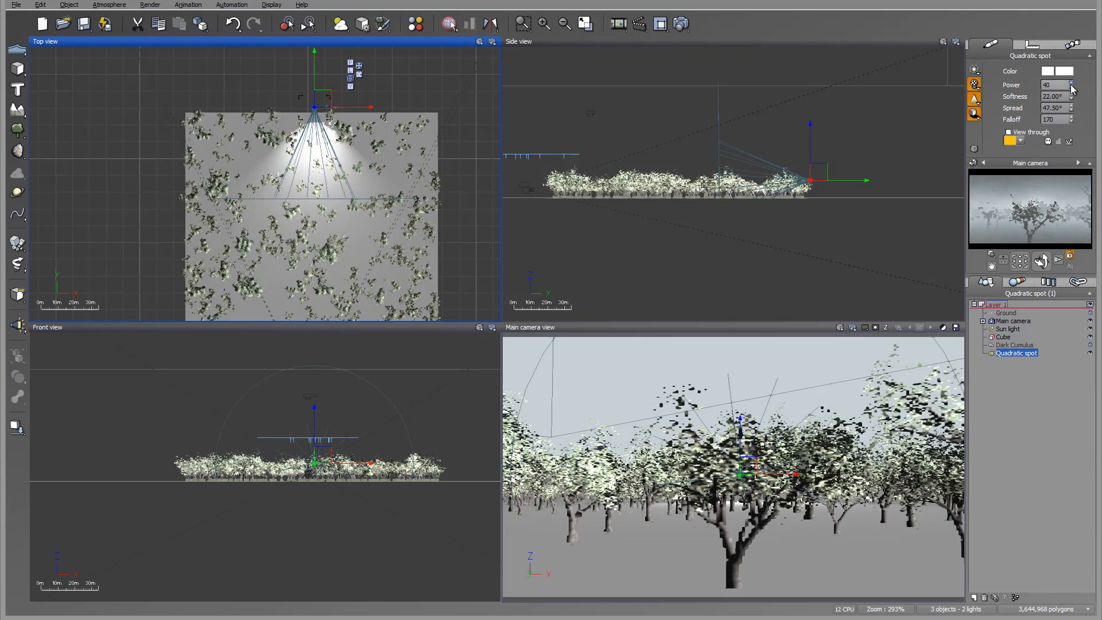
Set the spot light's power to 90 and move it slightly inside the orchard's far edge, just above the treetops.
drag(1072, 84, 1071, 61)
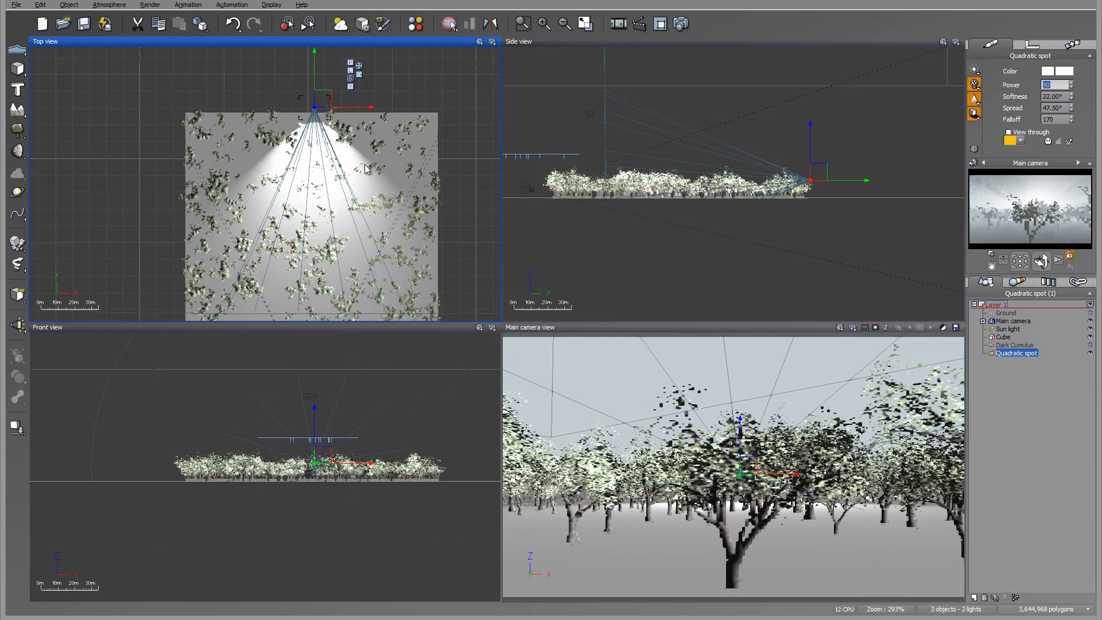
drag(325, 107, 327, 134)
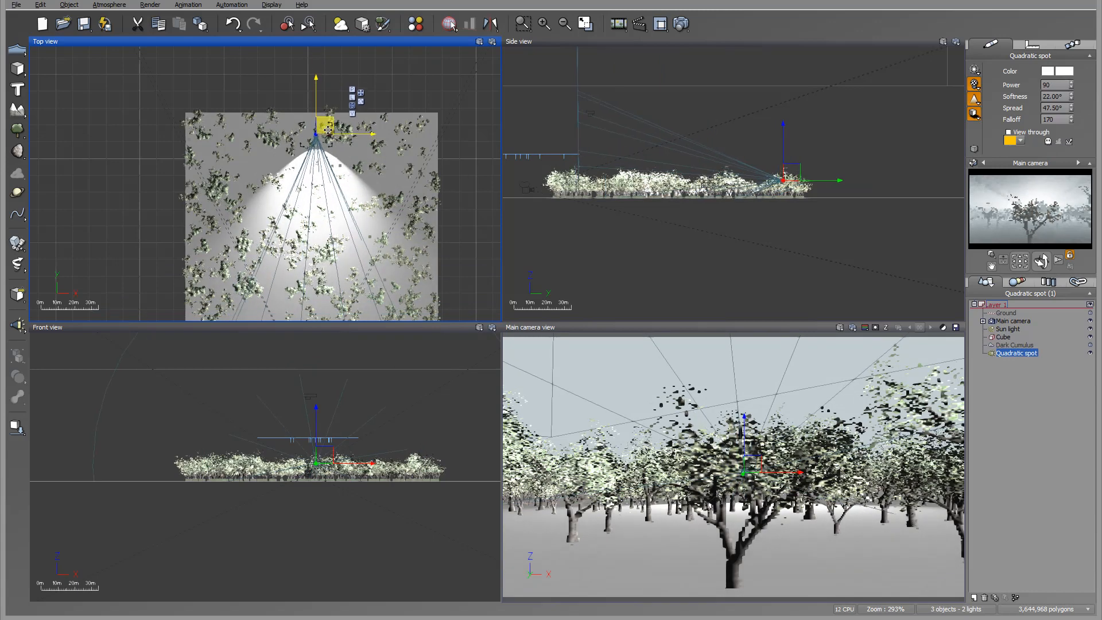
drag(790, 168, 804, 164)
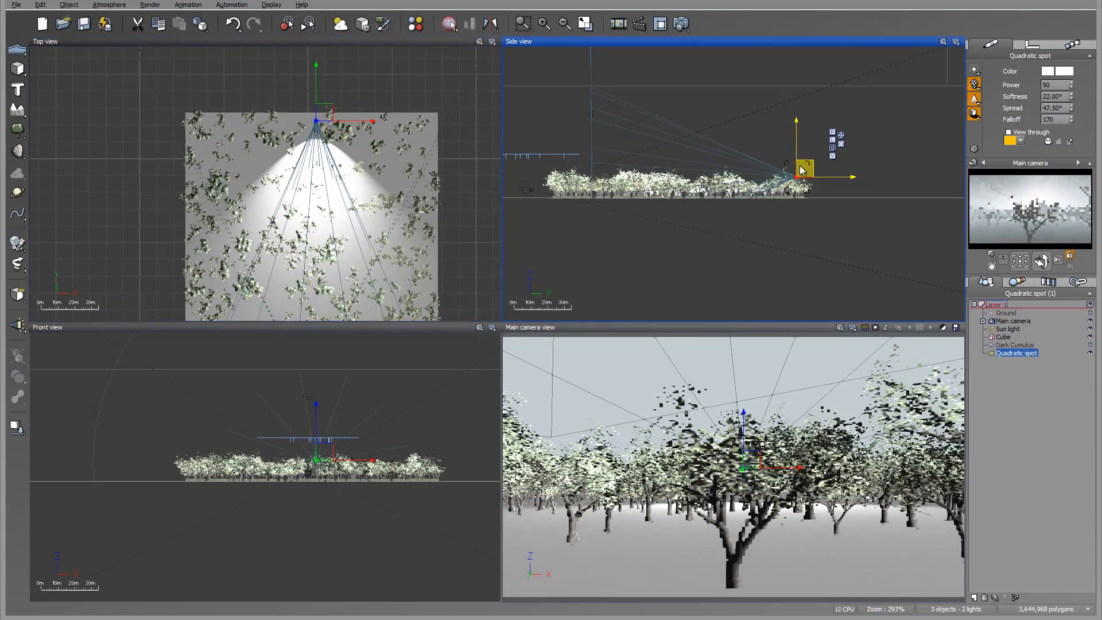
Render the scene with the spot light behind the central tree and view the finished picture at actual size.
click(681, 24)
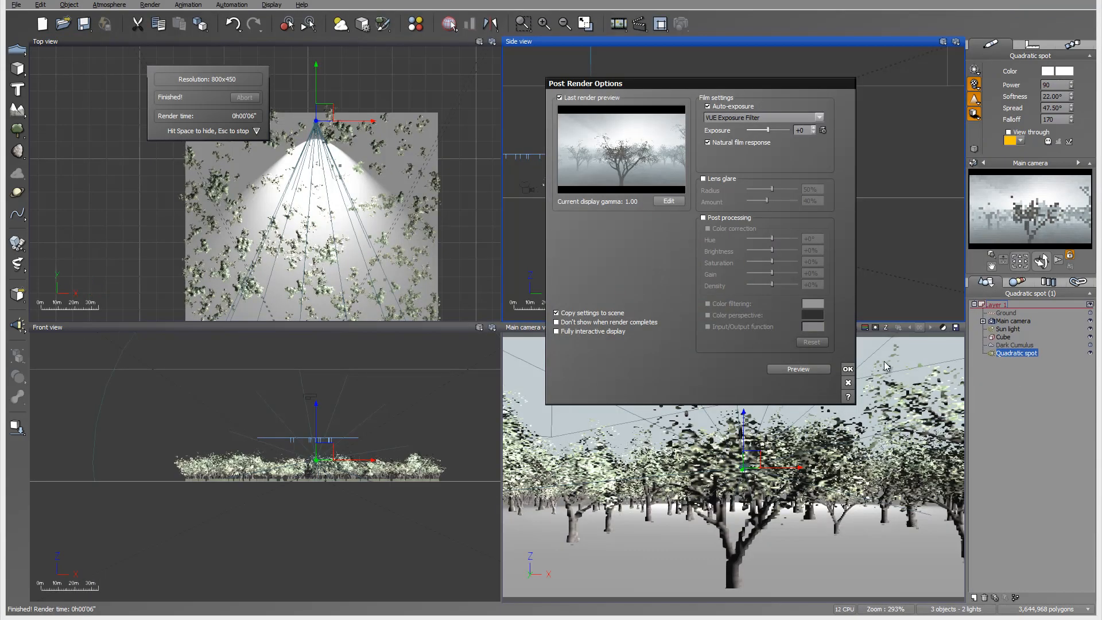
click(847, 368)
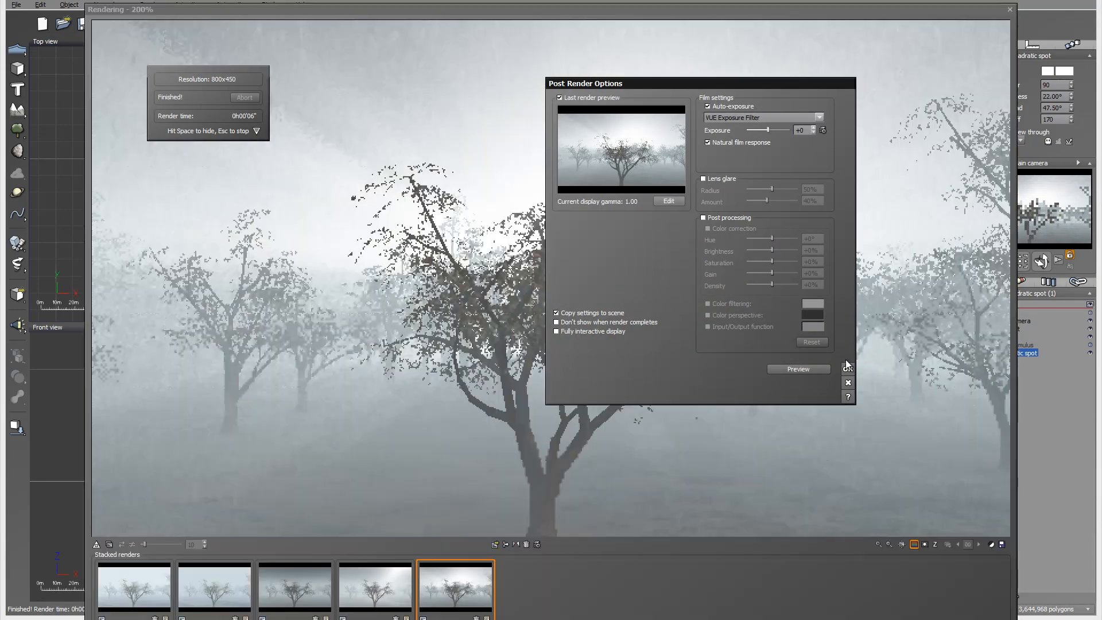
click(847, 369)
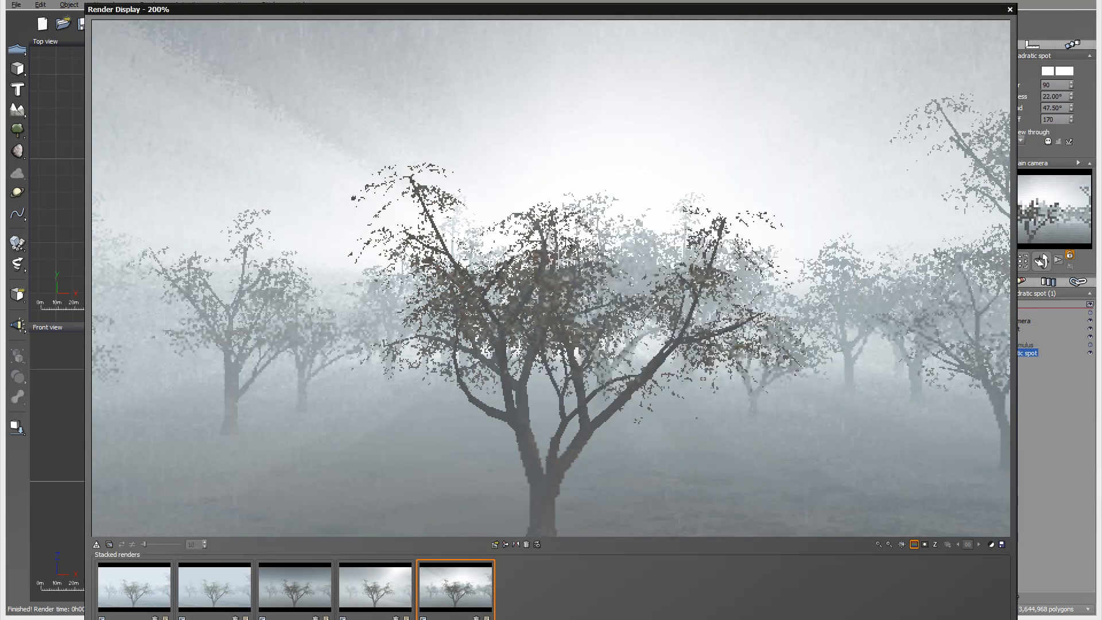
right_click(634, 254)
click(610, 327)
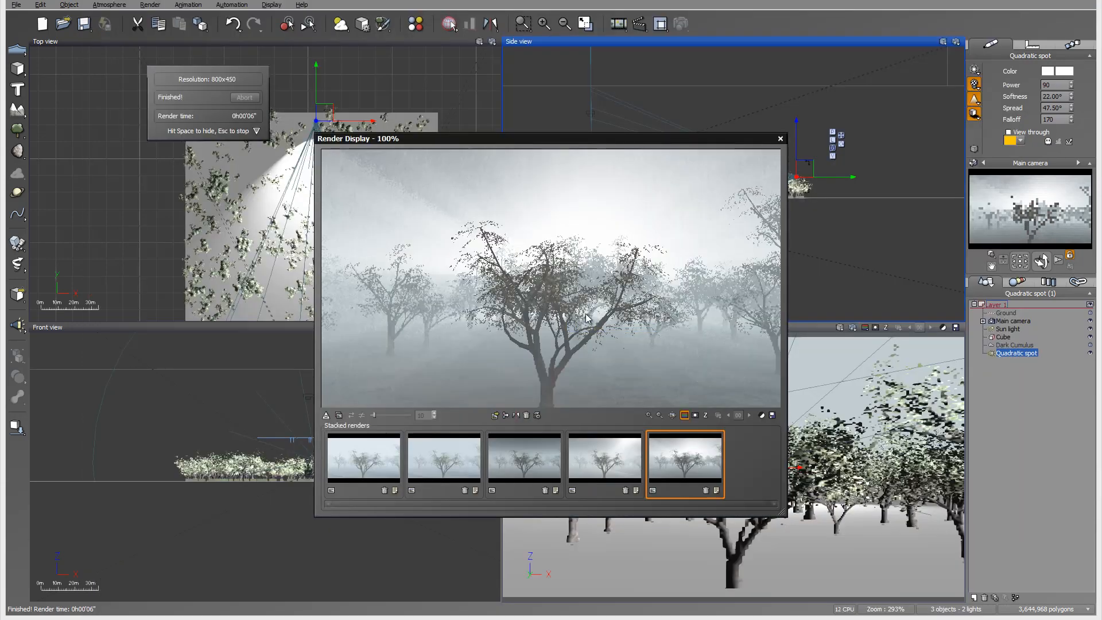
Compare the five stacked renders of the orchard's changing atmosphere and close the render display.
click(357, 465)
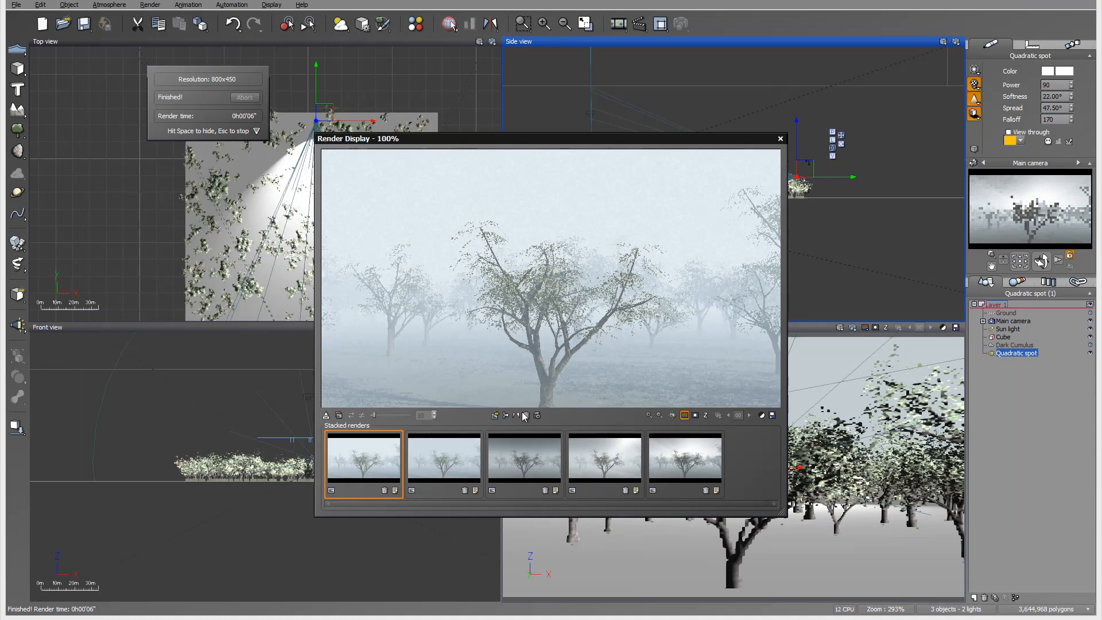
click(451, 458)
click(525, 464)
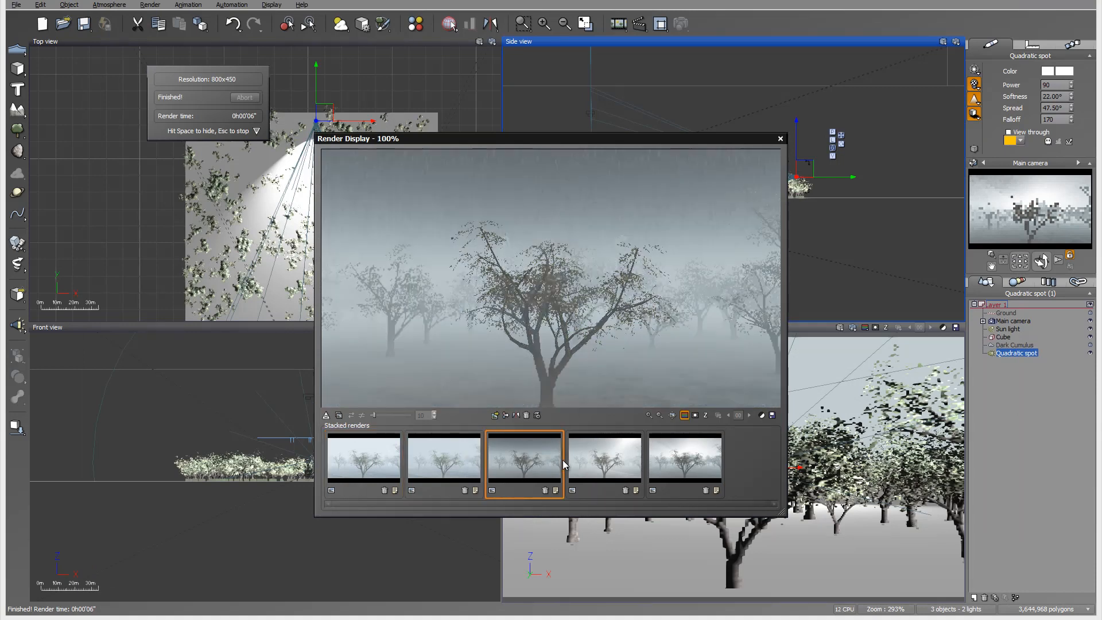
click(605, 470)
click(701, 470)
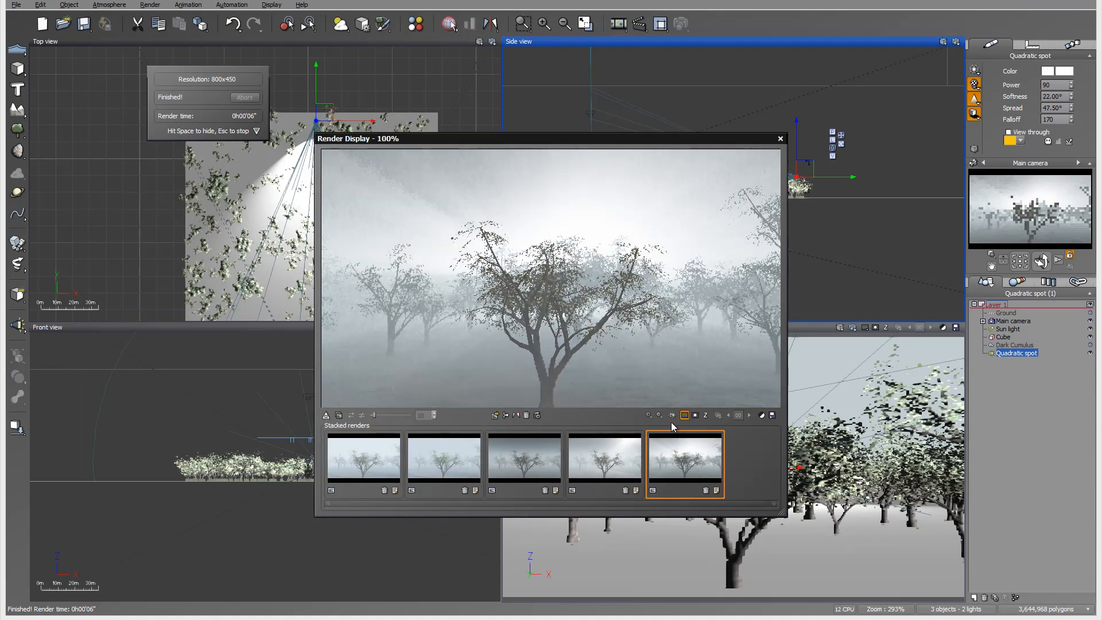
click(510, 464)
click(651, 453)
click(780, 139)
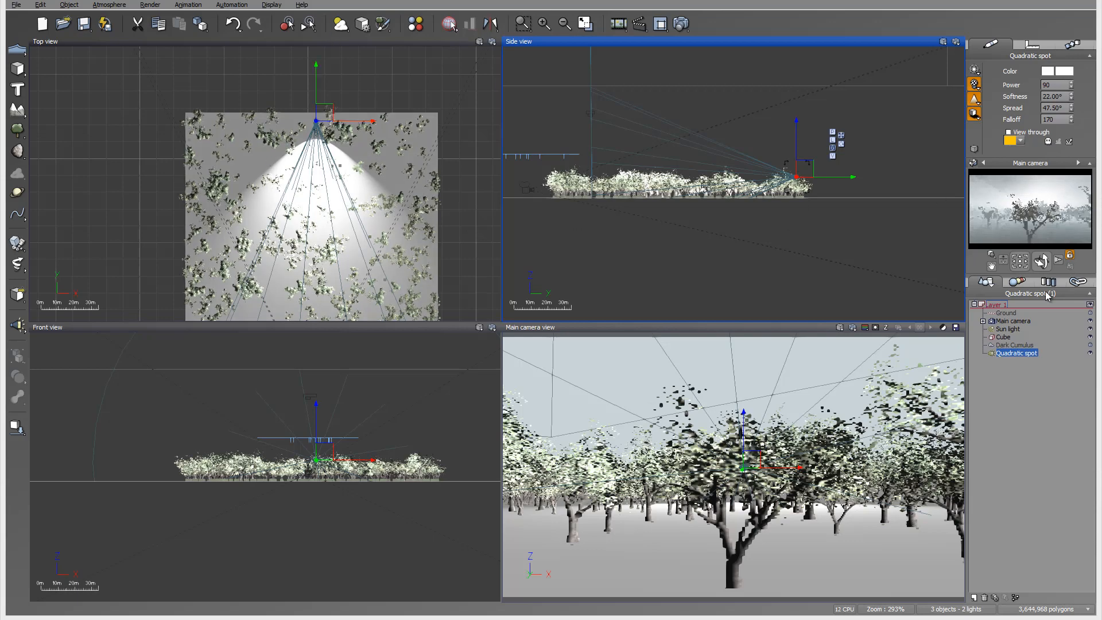
Move the sun light behind the orchard and lower it into the sky seen by the main camera.
double_click(1015, 330)
scroll(335, 154, down, 5)
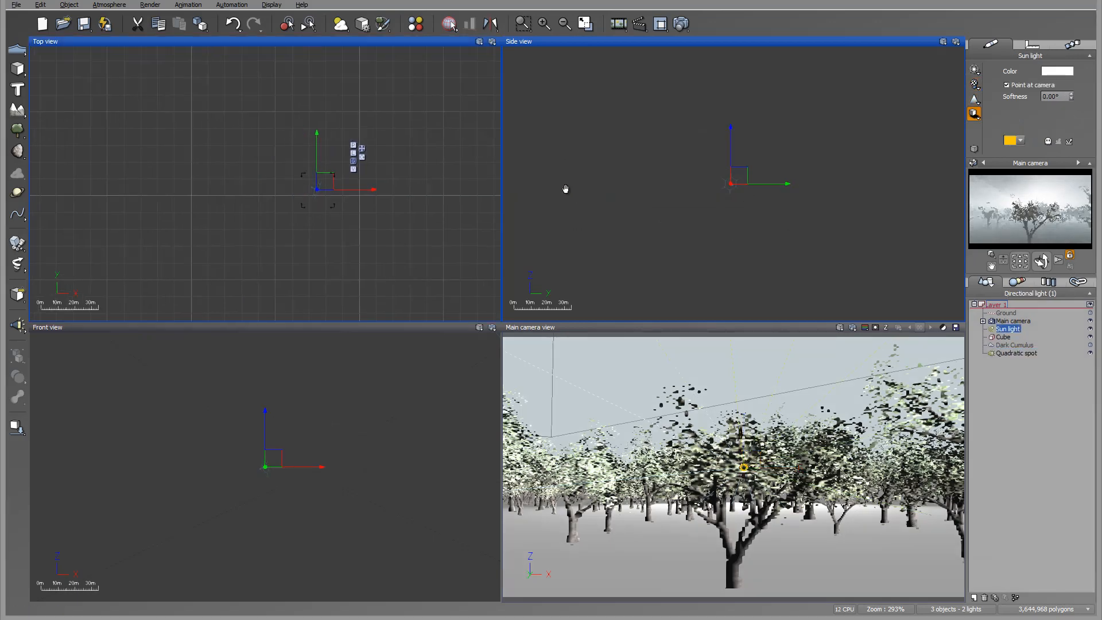
scroll(336, 154, down, 5)
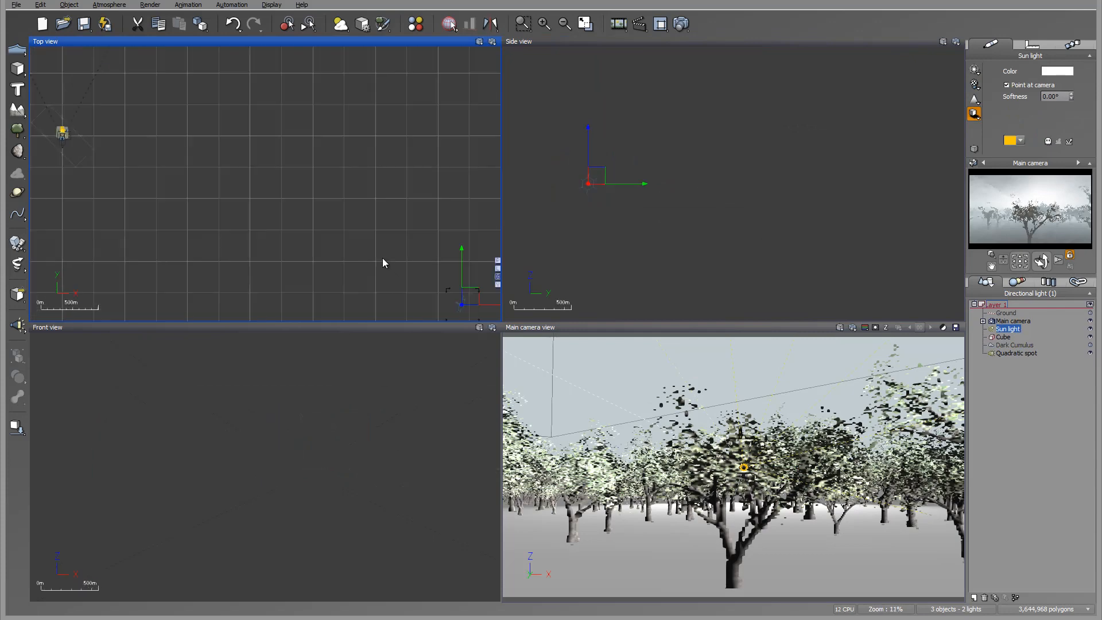
drag(435, 277, 193, 100)
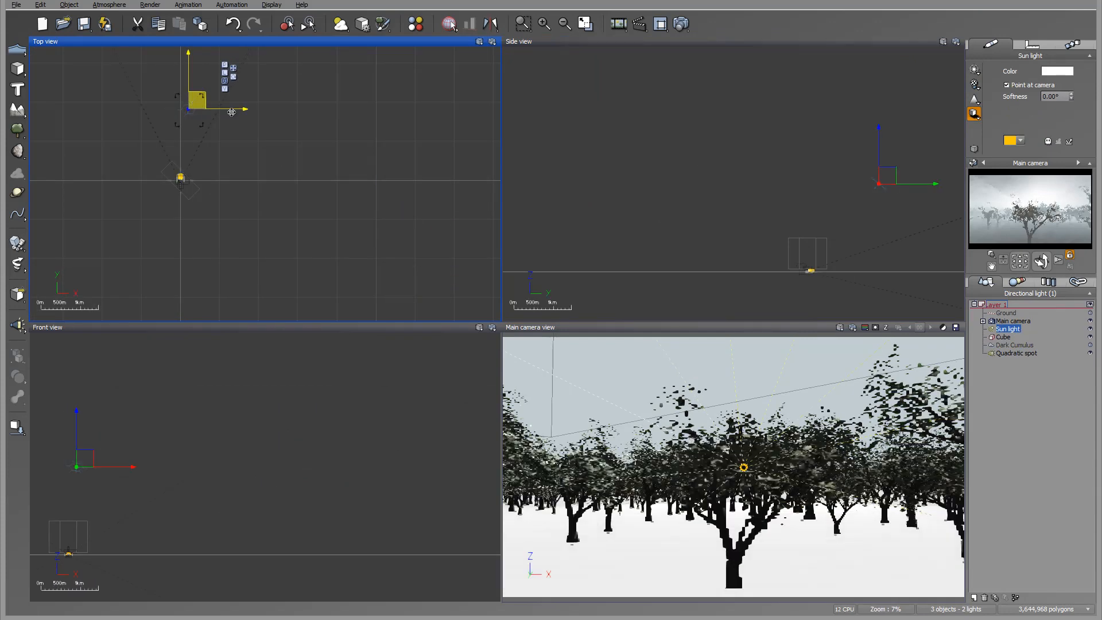
right_drag(819, 209, 581, 108)
drag(651, 79, 641, 149)
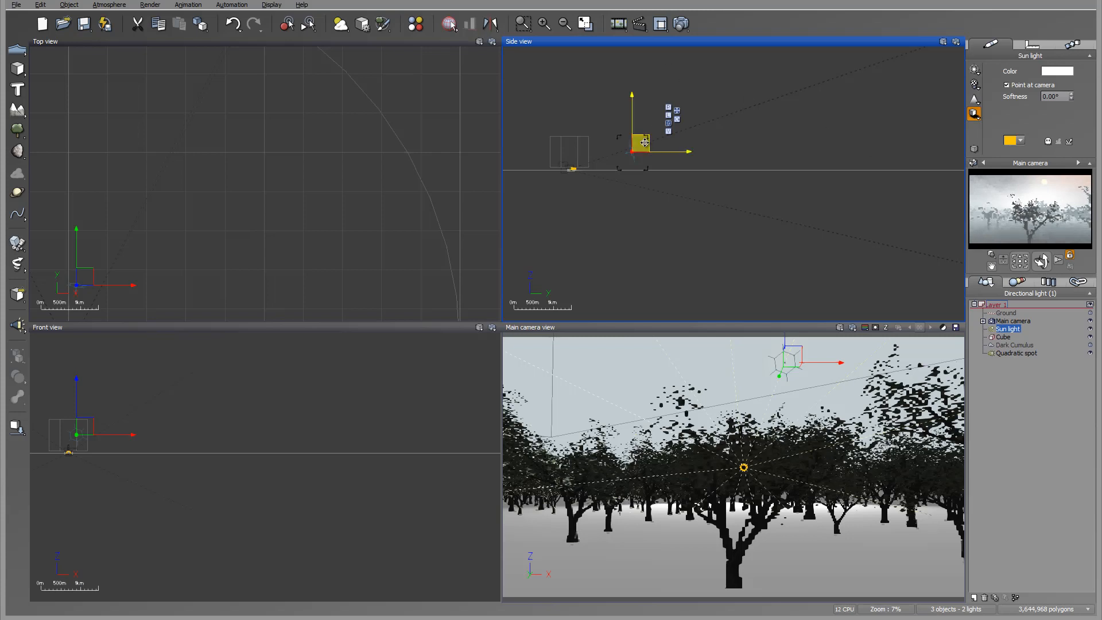
drag(642, 143, 622, 143)
Bring the sun light nearer to the orchard and place it high above the trees on the camera view's right side.
right_drag(273, 157, 495, 117)
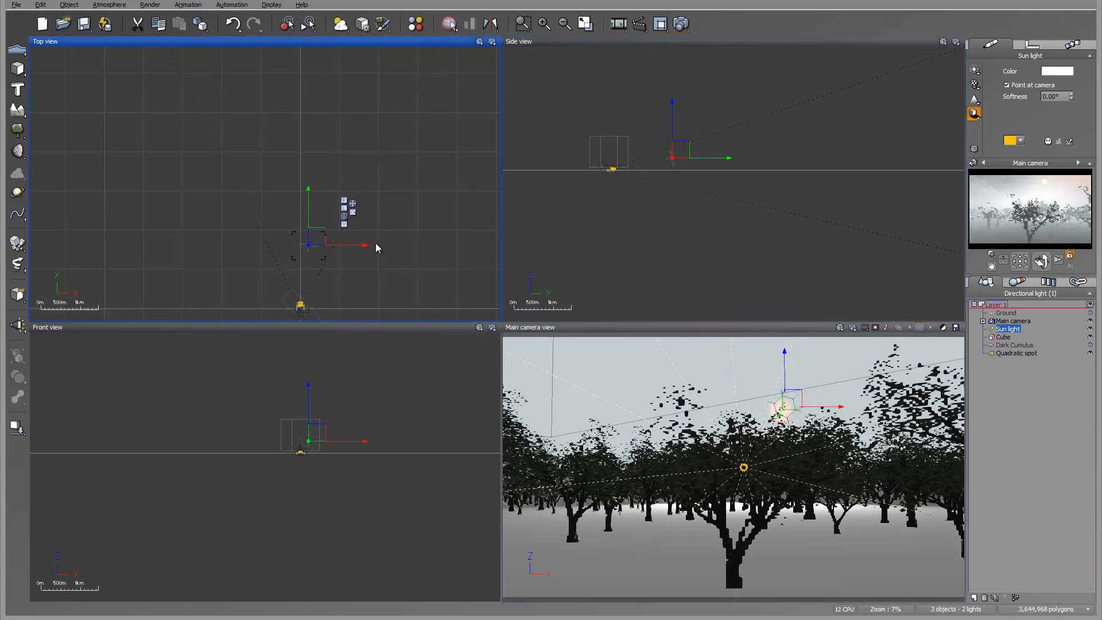
scroll(375, 243, up, 5)
right_drag(357, 236, 488, 55)
drag(349, 52, 346, 141)
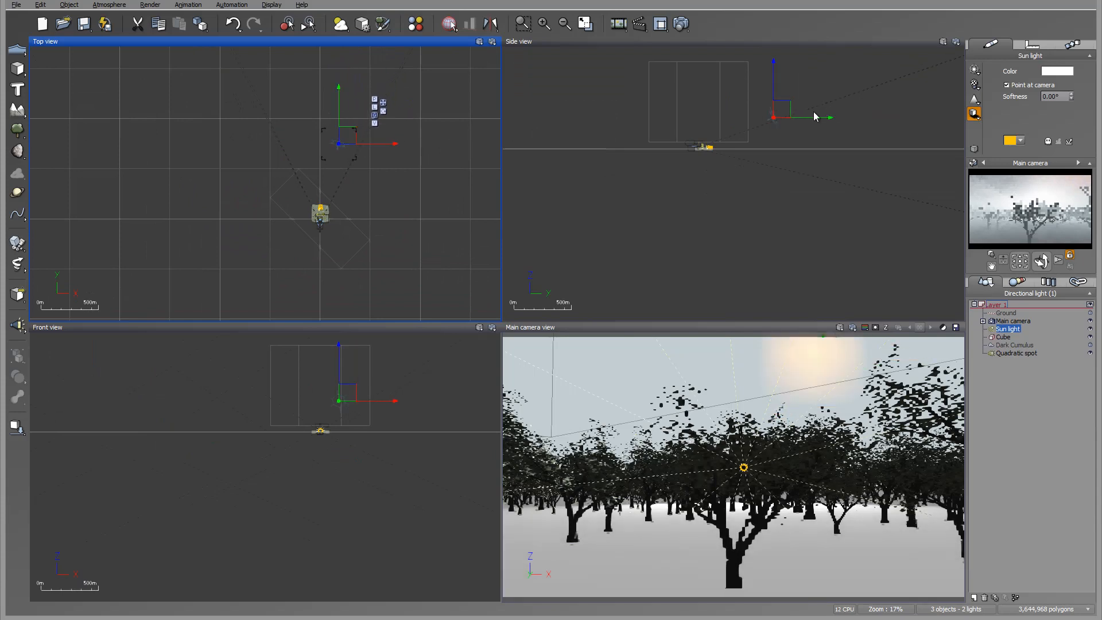
drag(791, 108, 787, 122)
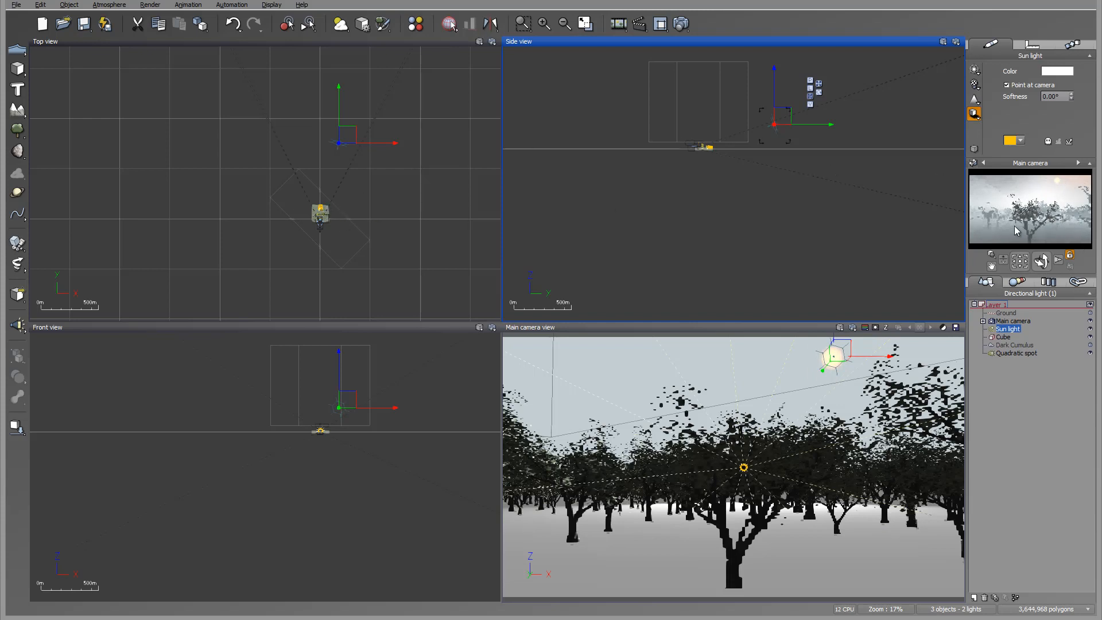
Set the spot light's power to 45 and move it well beyond the orchard, beside the sun in the camera view.
click(1017, 352)
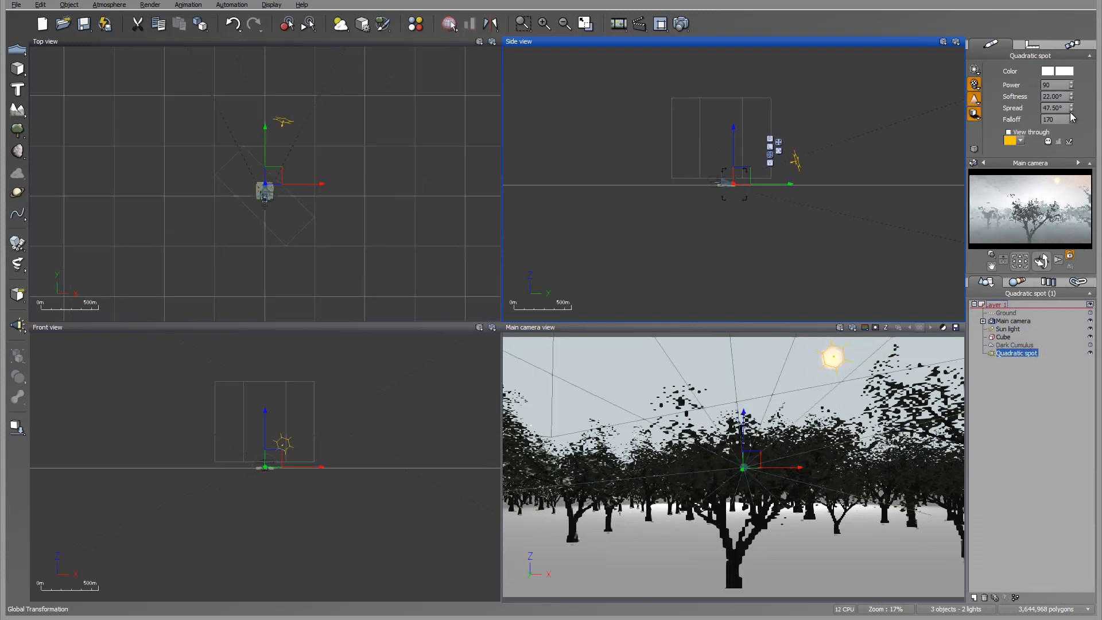
click(1071, 85)
drag(1073, 88, 1072, 86)
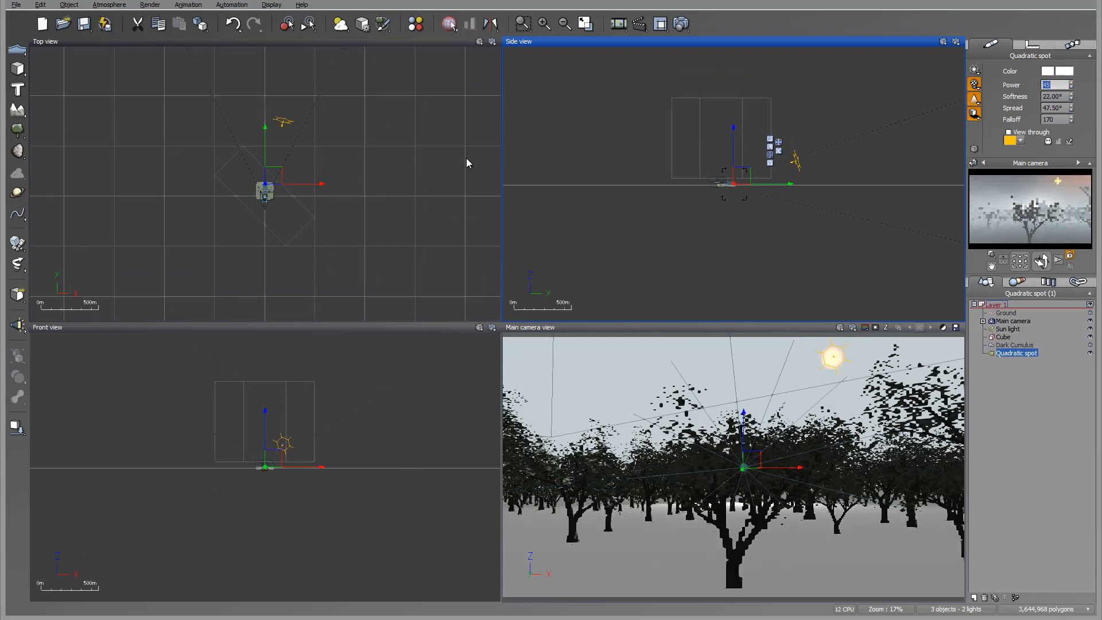
click(271, 172)
drag(271, 172, 285, 169)
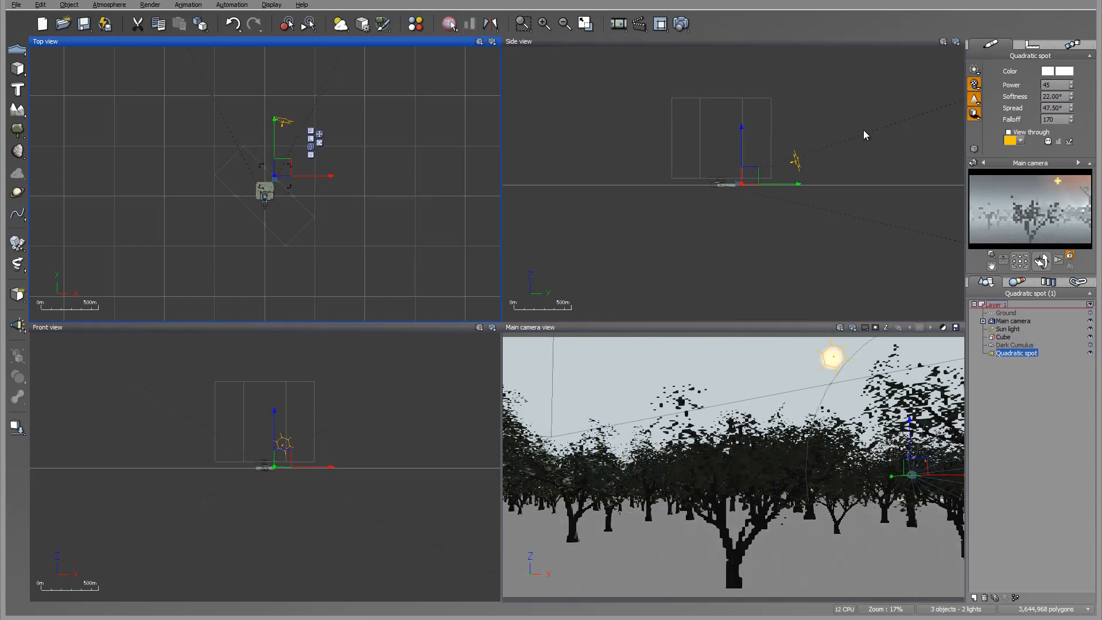
drag(752, 176, 754, 170)
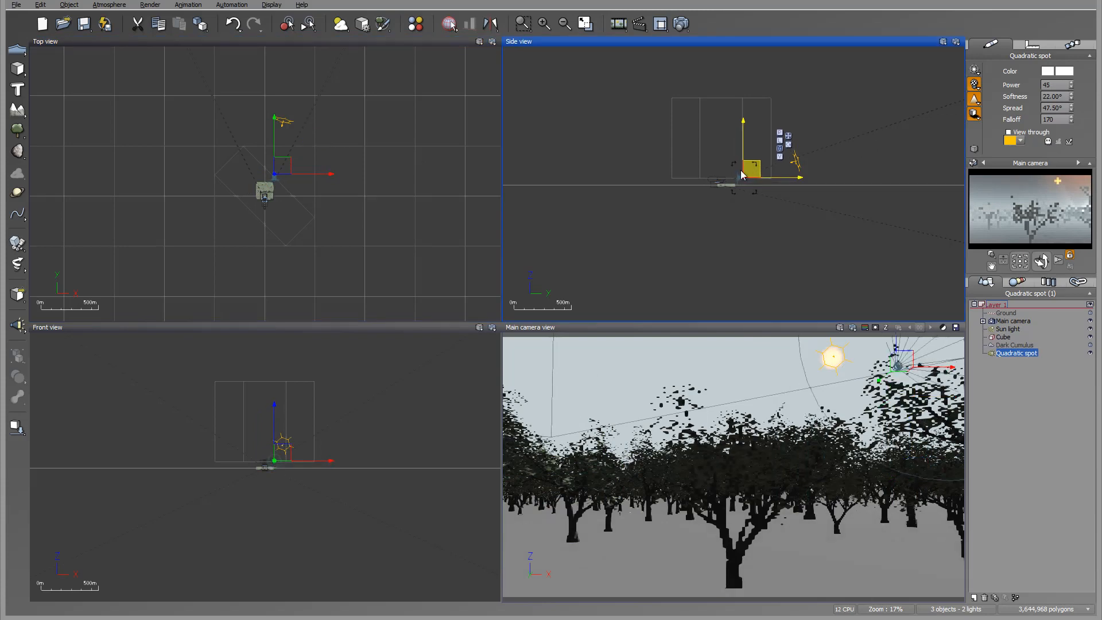
drag(284, 165, 279, 165)
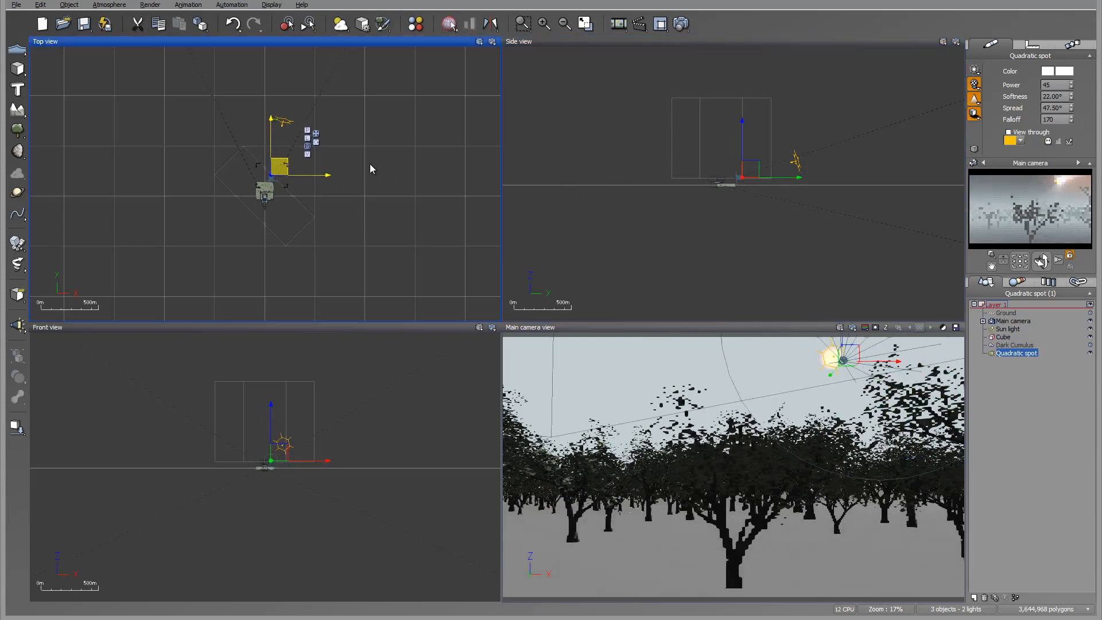
Lower the spot light to treetop height beneath the sun and set its power to 30, spread to 90° and falloff to 180.
scroll(754, 176, up, 4)
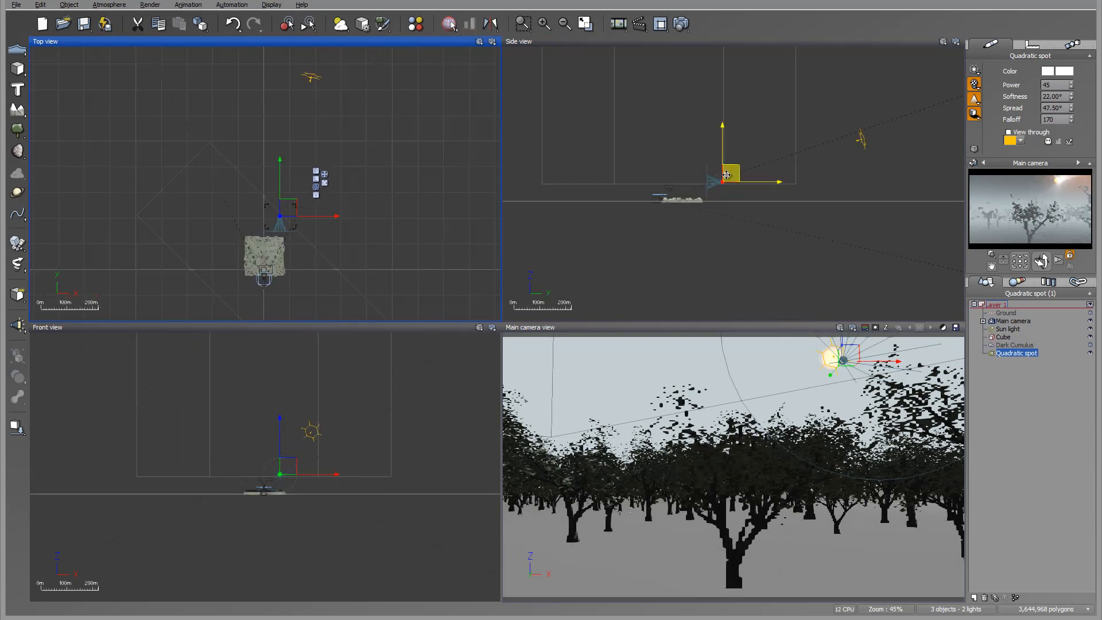
drag(726, 175, 727, 187)
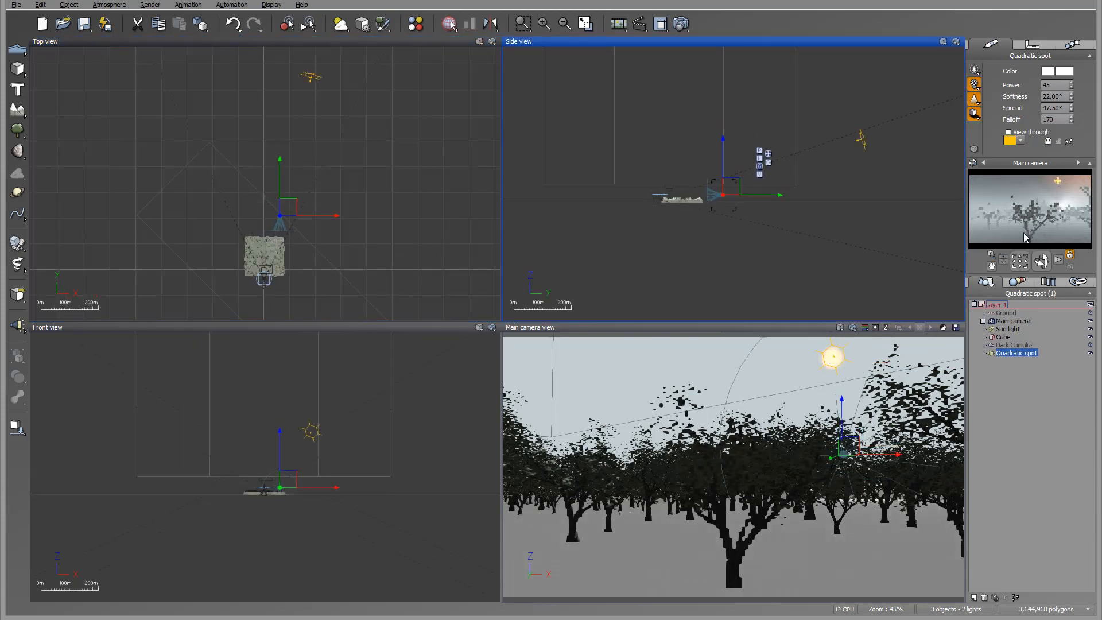
drag(1071, 87, 1073, 112)
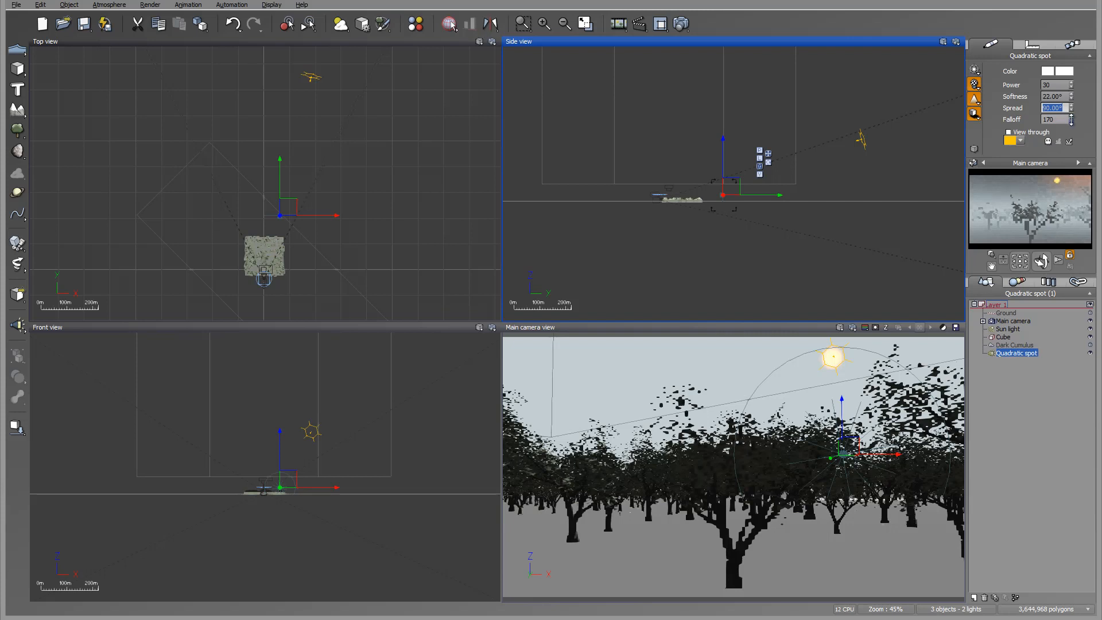
drag(1071, 119, 1071, 113)
Render the scene with the visible sun and view the finished picture at actual size.
click(682, 23)
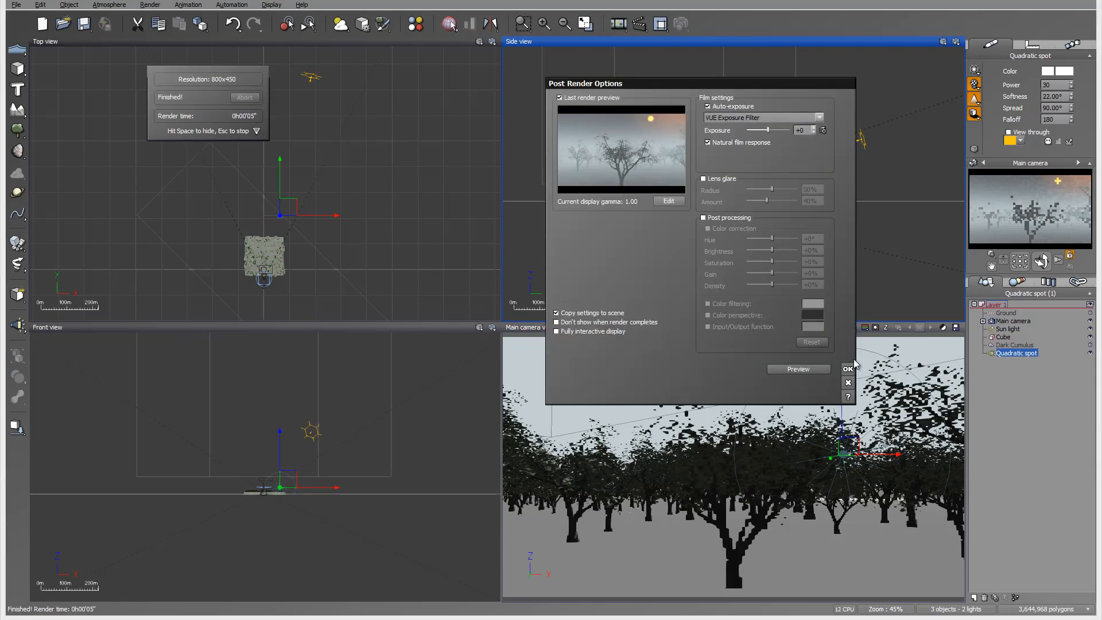
click(847, 369)
right_click(571, 239)
click(625, 326)
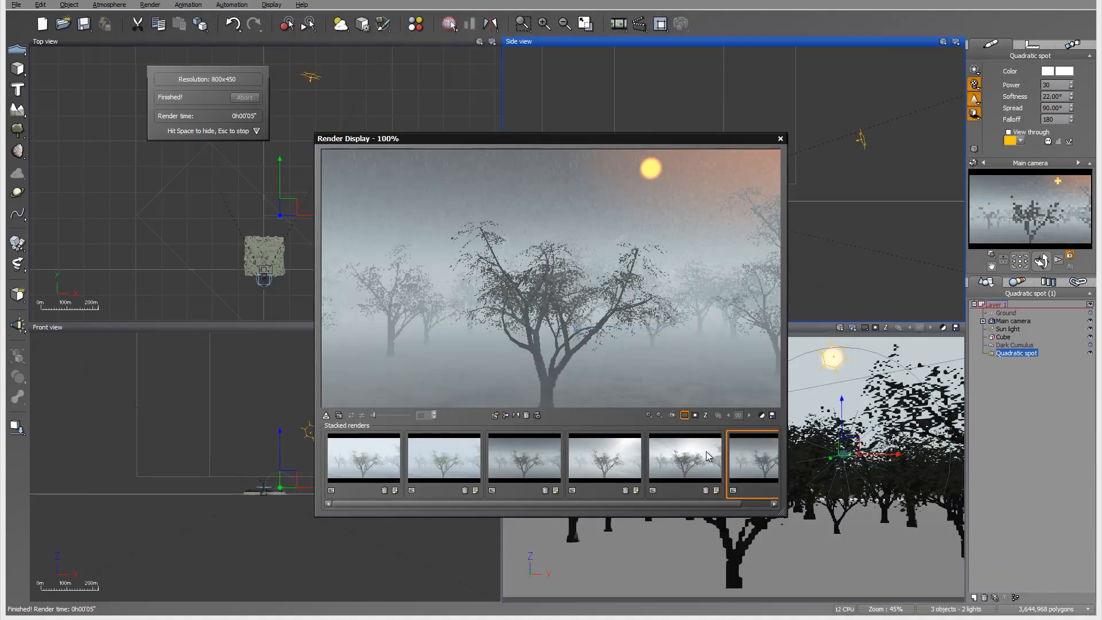
Compare the new sunlit render with the earlier stacked renders of the orchard.
drag(691, 506, 747, 505)
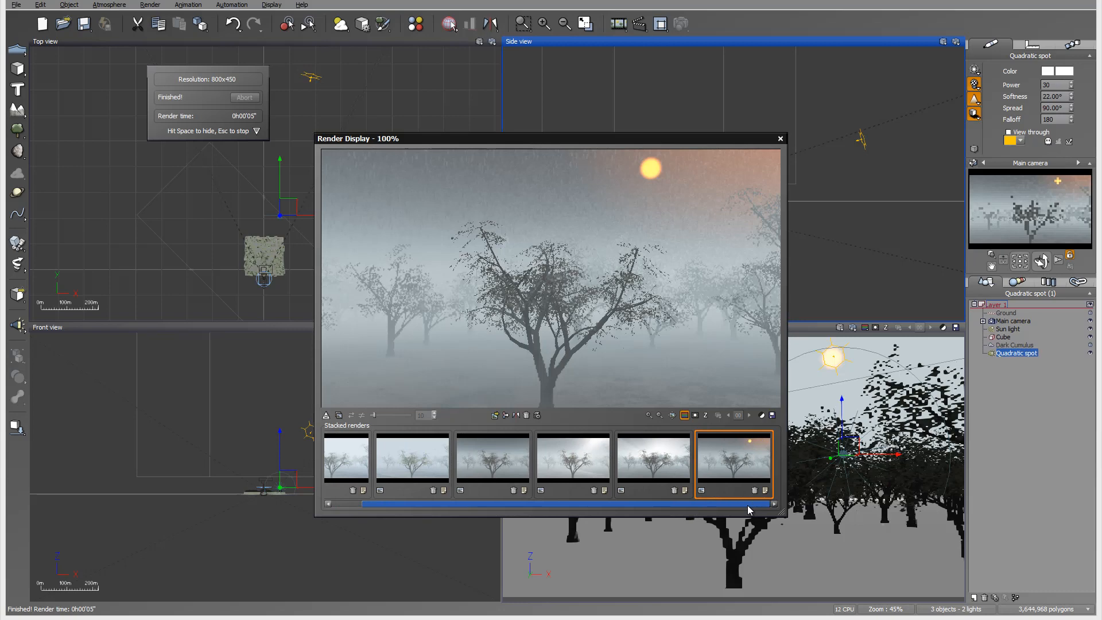
click(660, 463)
click(594, 457)
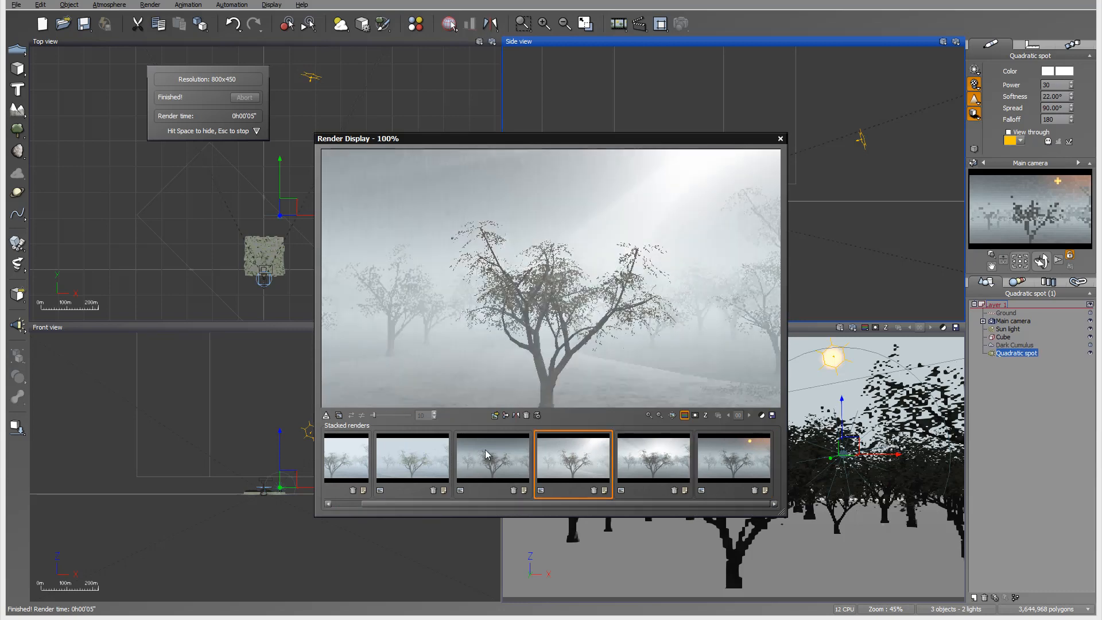
click(356, 457)
drag(516, 508, 541, 508)
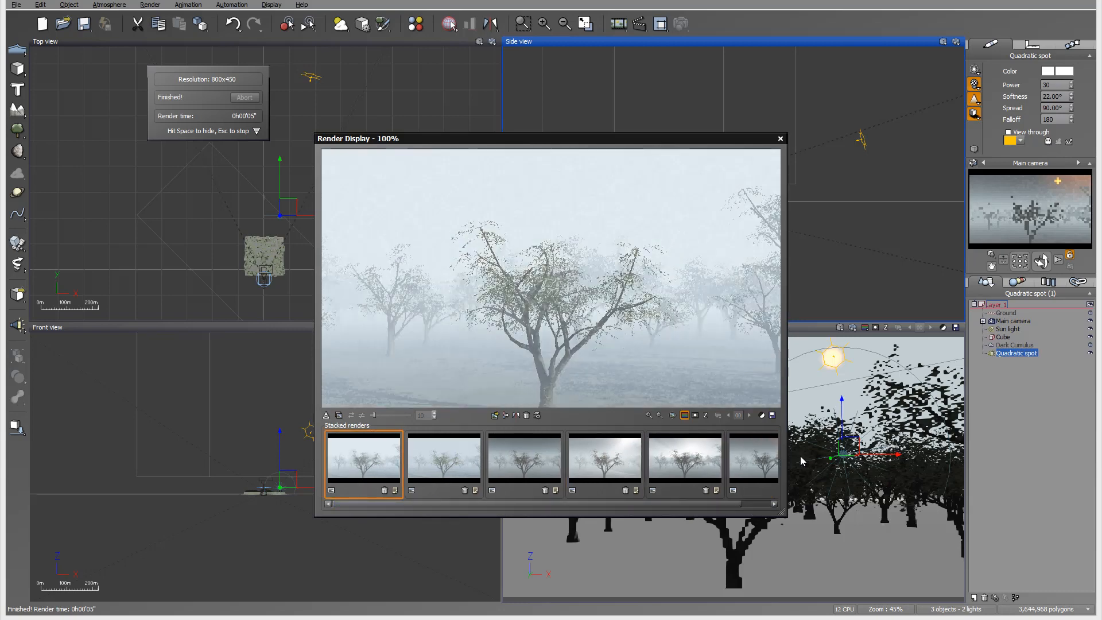
click(738, 460)
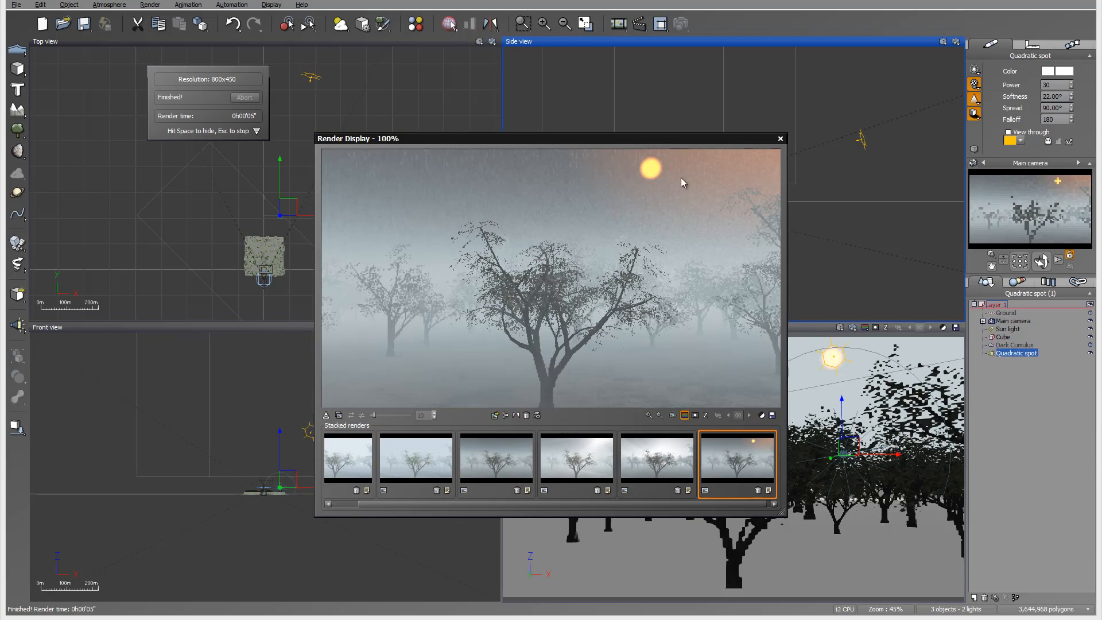